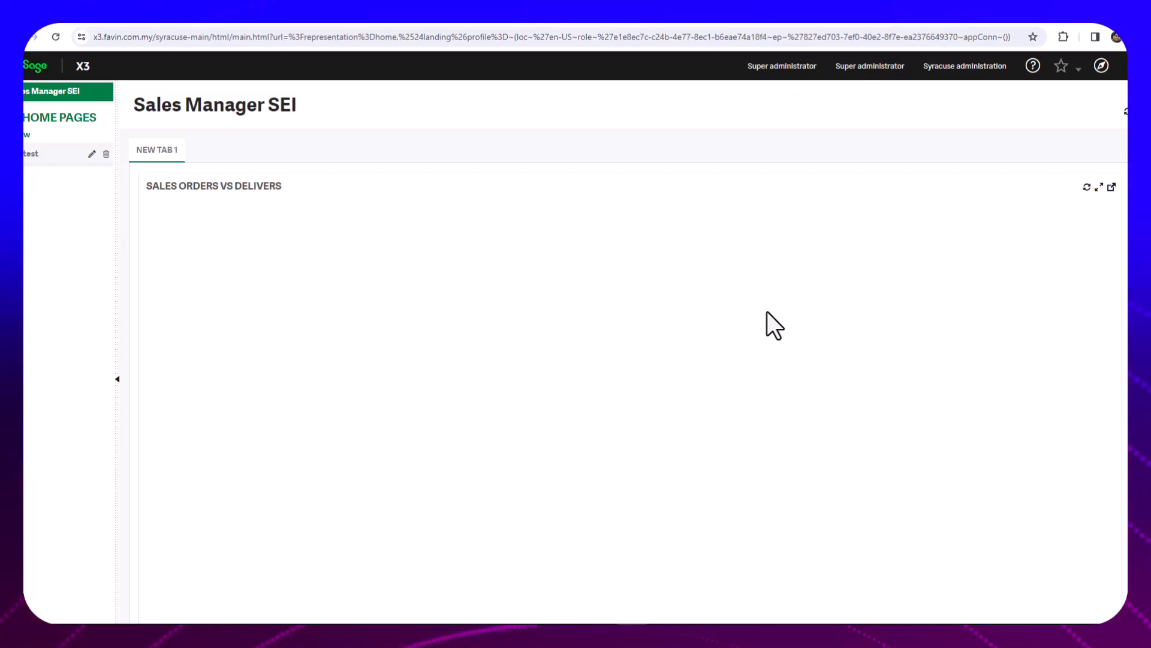
Review the security settings of the Google Account, including recent activity and the sign-in methods such as 2-Step Verification
left_click(96, 13)
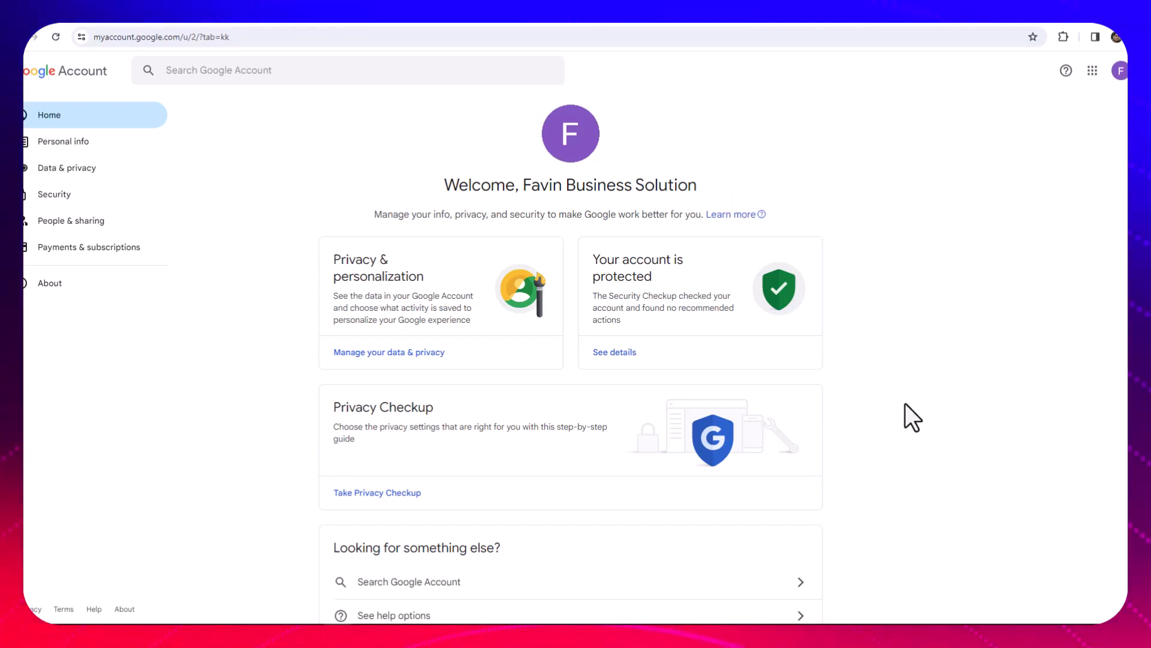
left_click(64, 194)
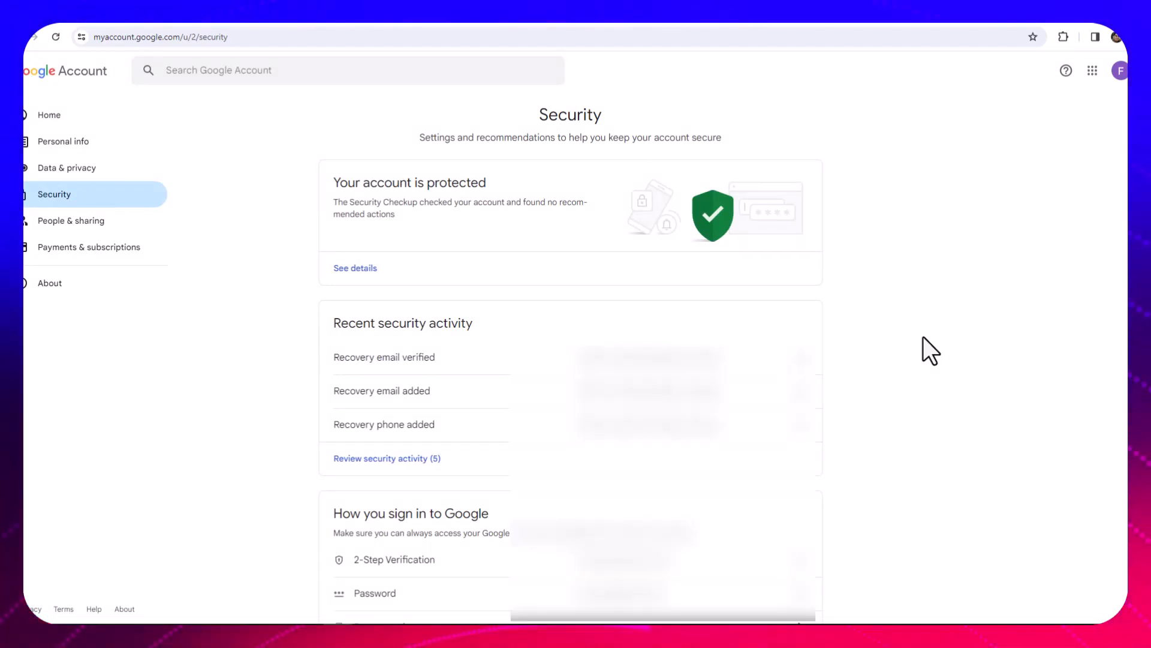
scroll(923, 337, "down", 1)
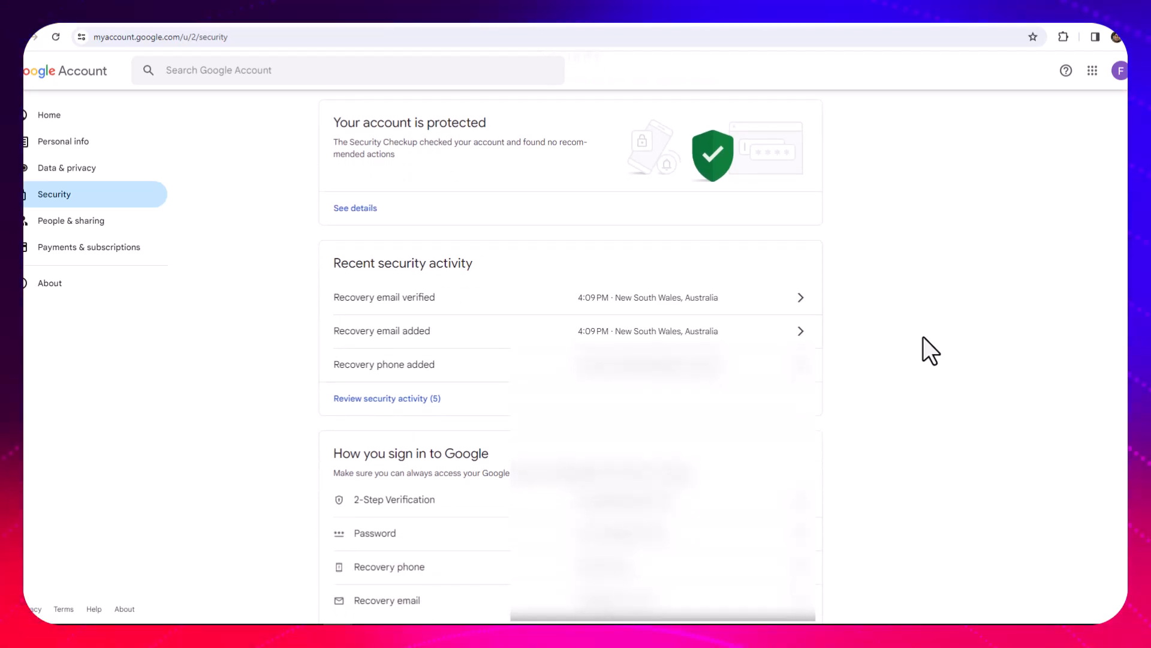
scroll(931, 347, "down", 2)
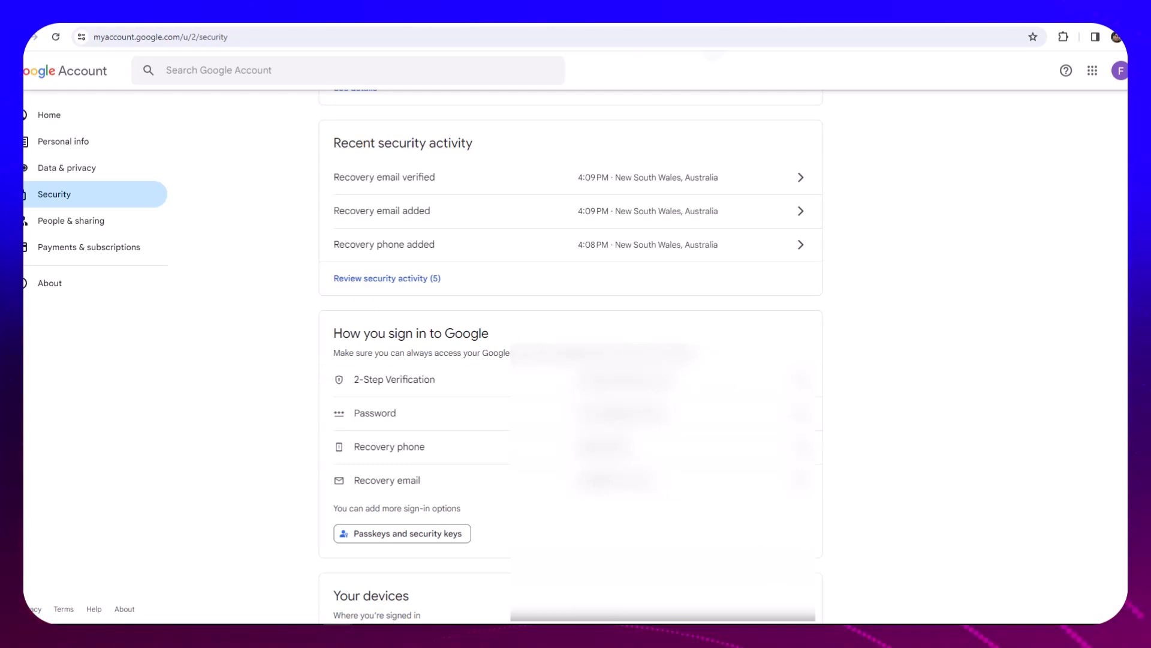
left_click(324, 28)
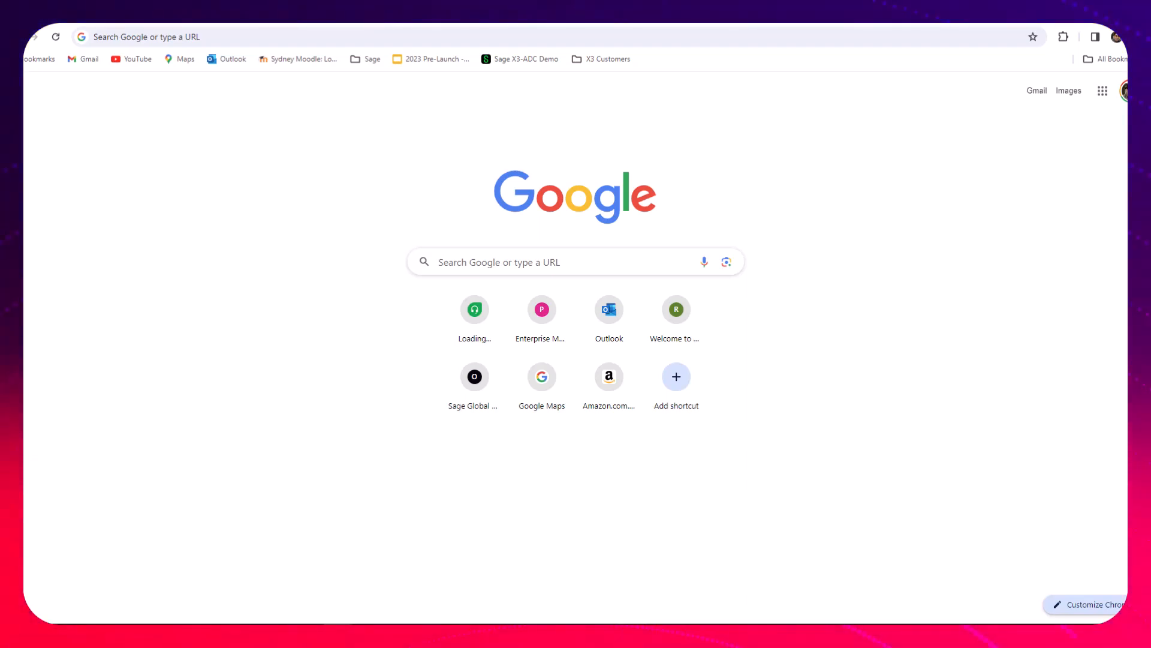
left_click(178, 39)
type("https://console.developers.google.com/")
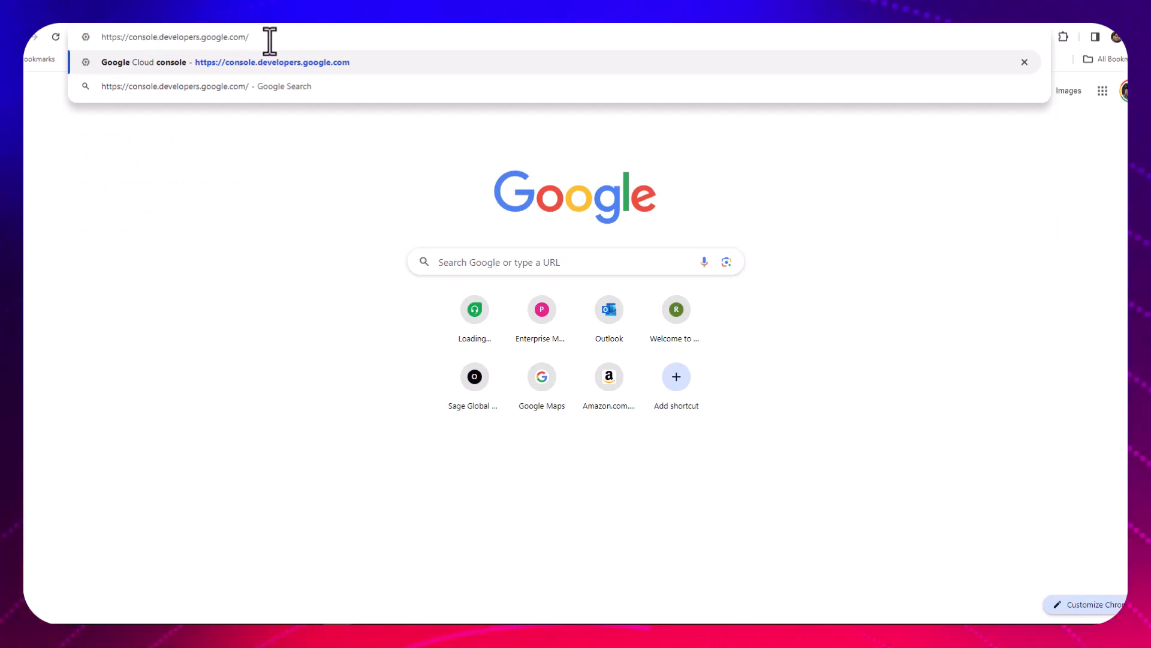
key("Return")
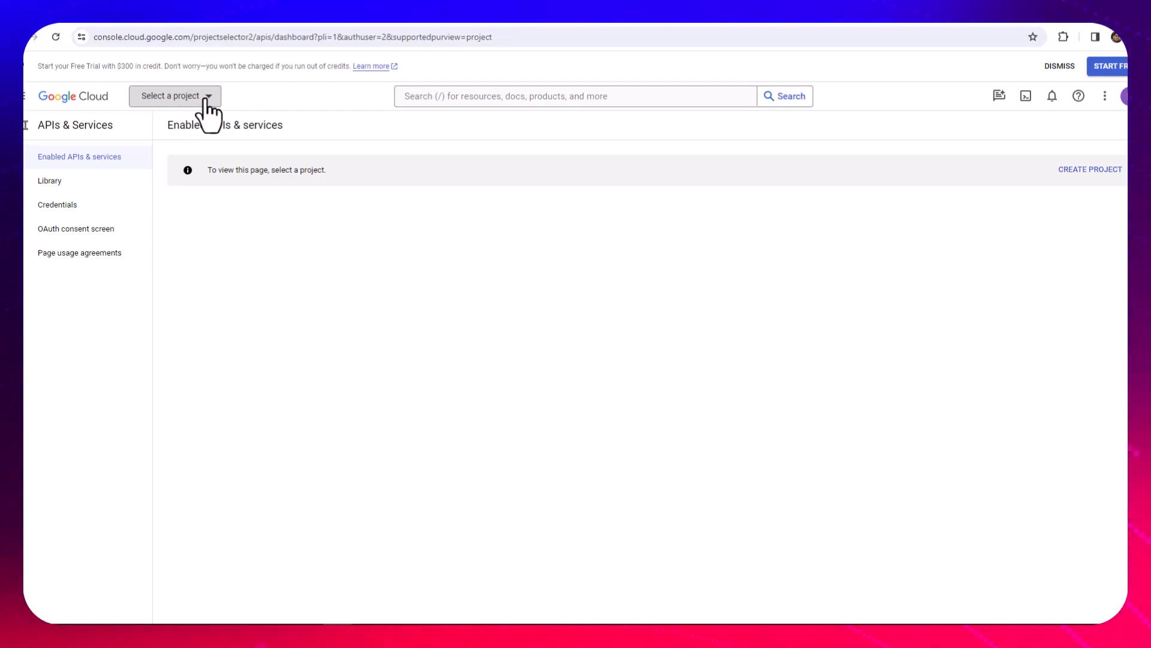
Create a new Google Cloud project named SageX3 under No organization and make it the active project
left_click(205, 101)
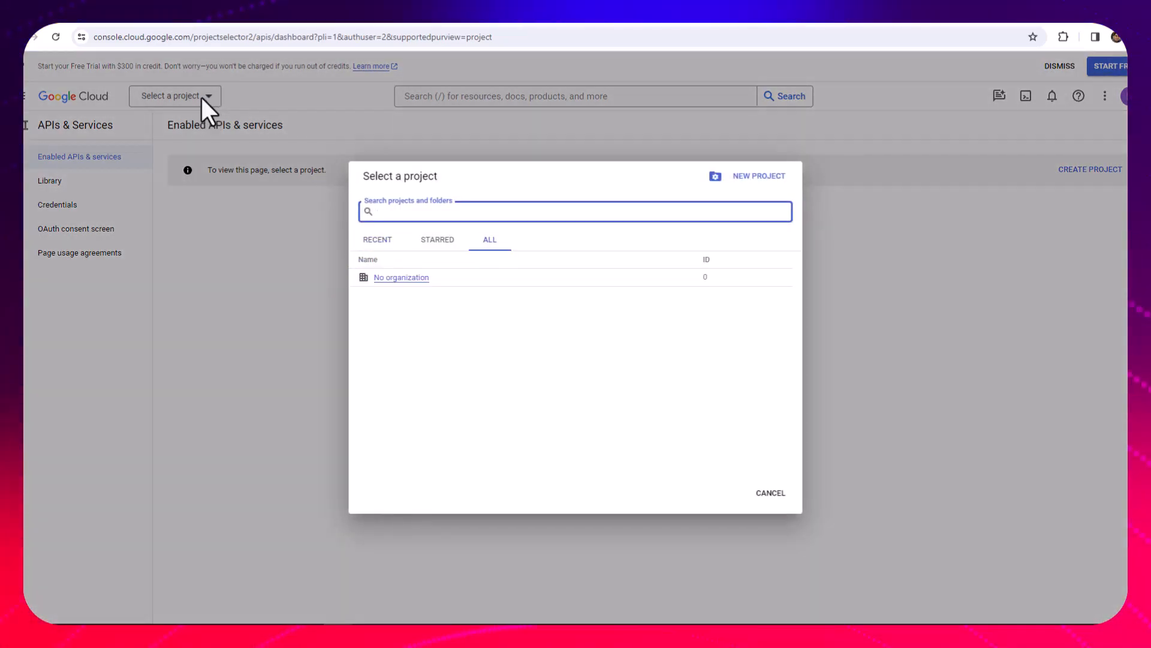
left_click(772, 179)
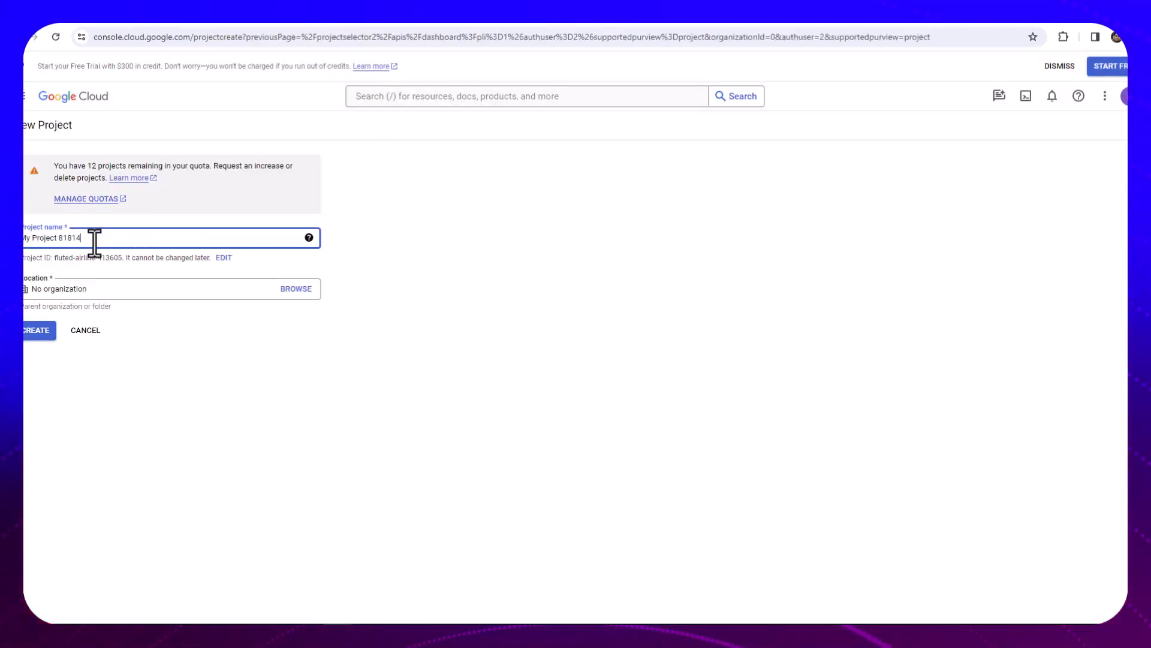
type("SageX3")
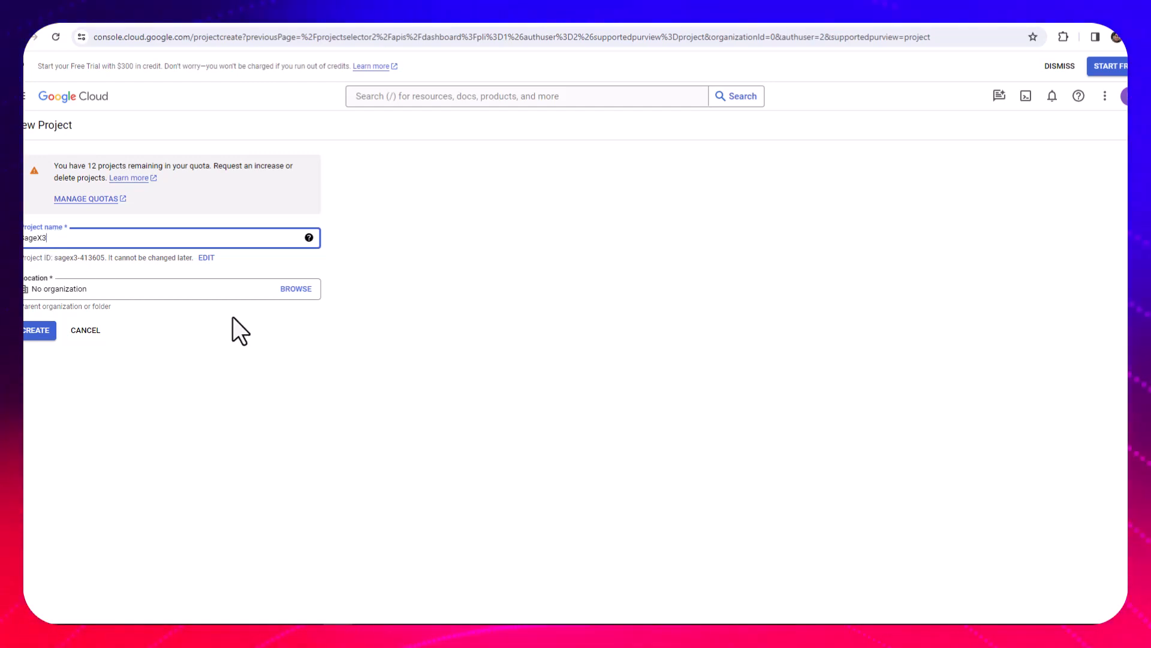
left_click(180, 294)
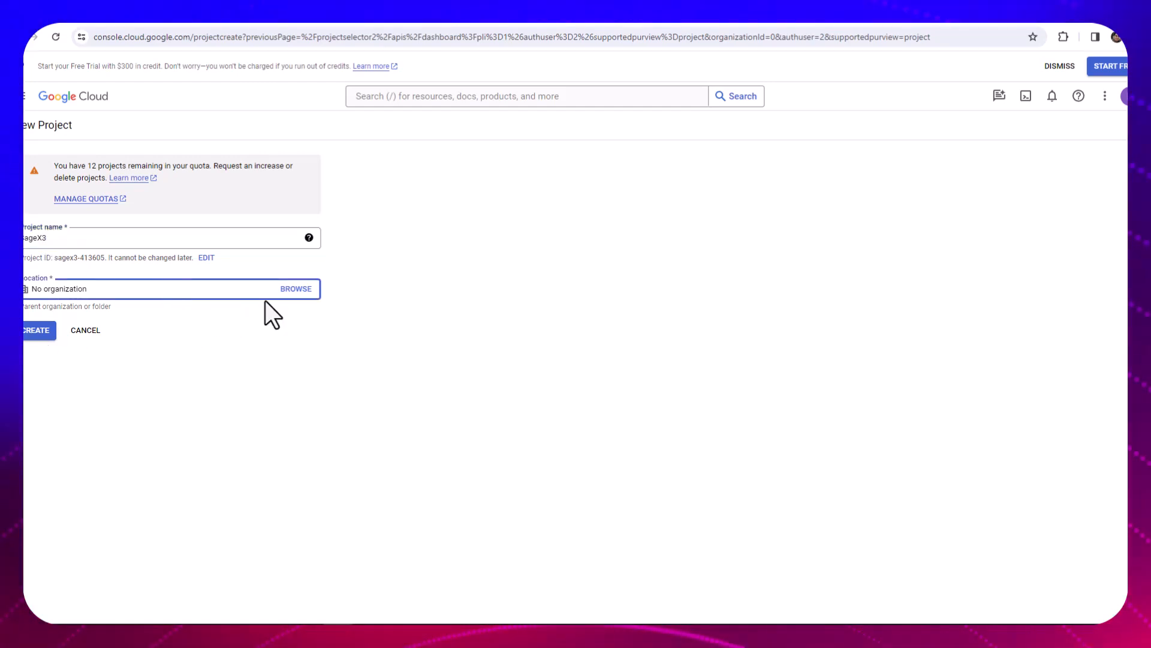
left_click(296, 290)
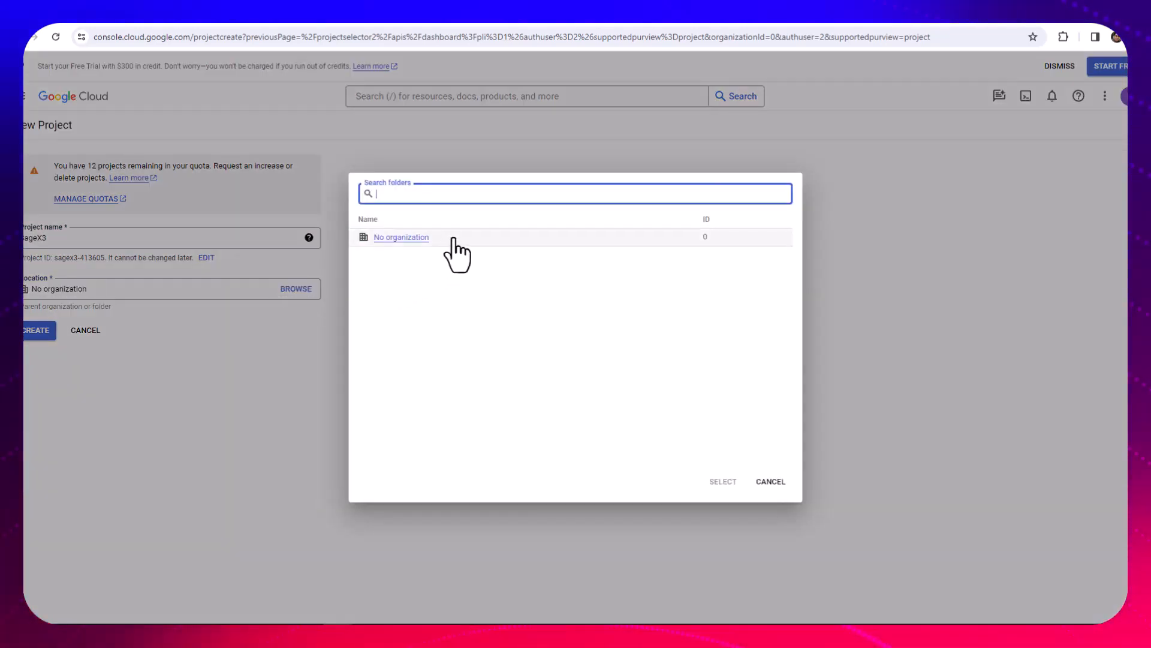
left_click(768, 481)
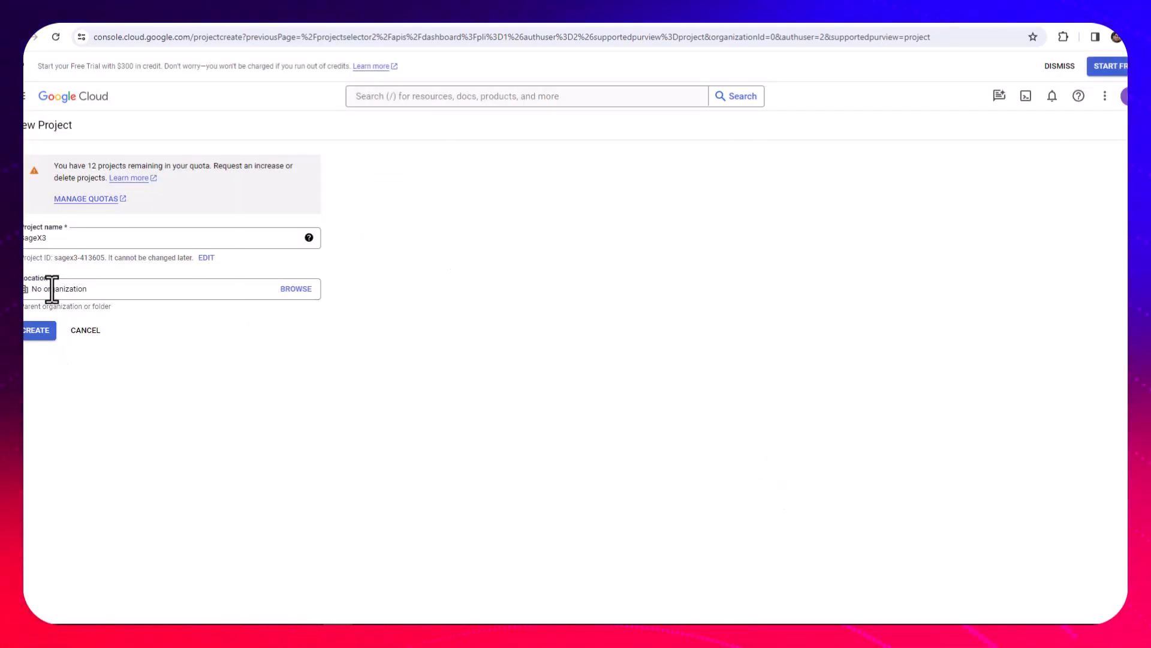
left_click(36, 330)
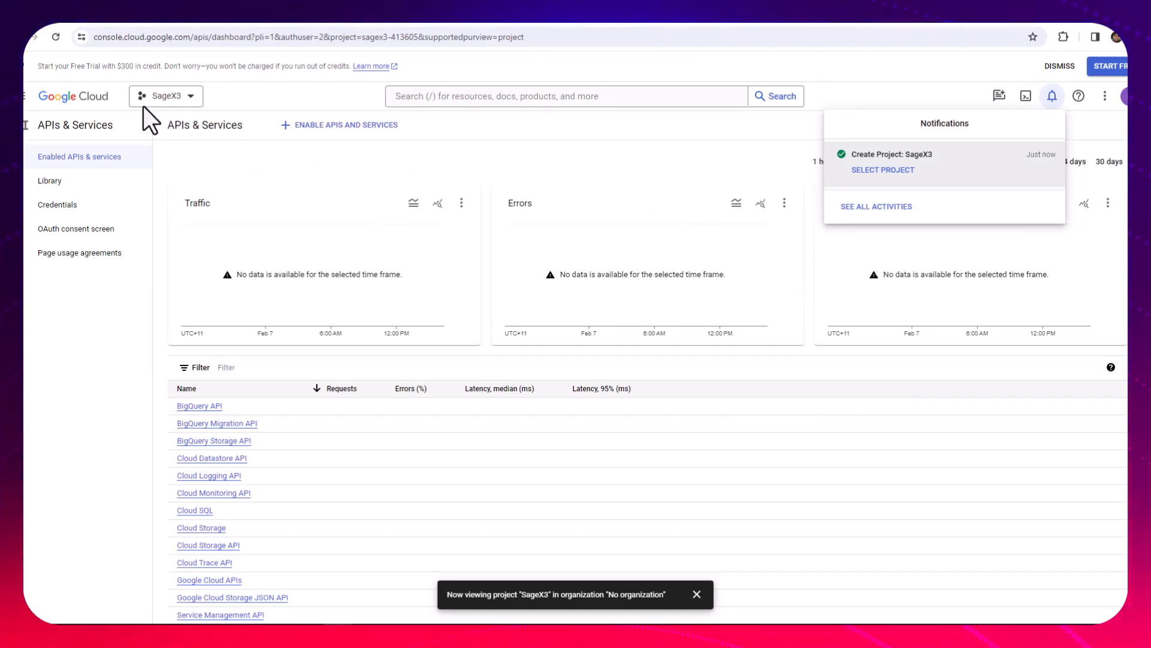
left_click(879, 172)
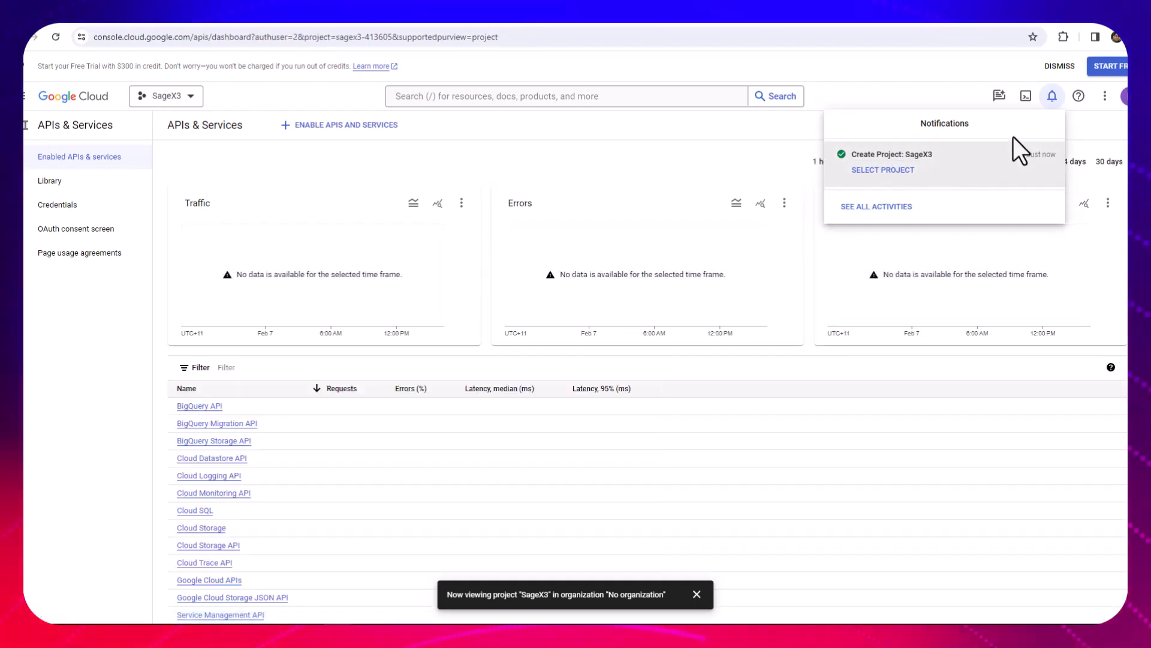
left_click(1050, 98)
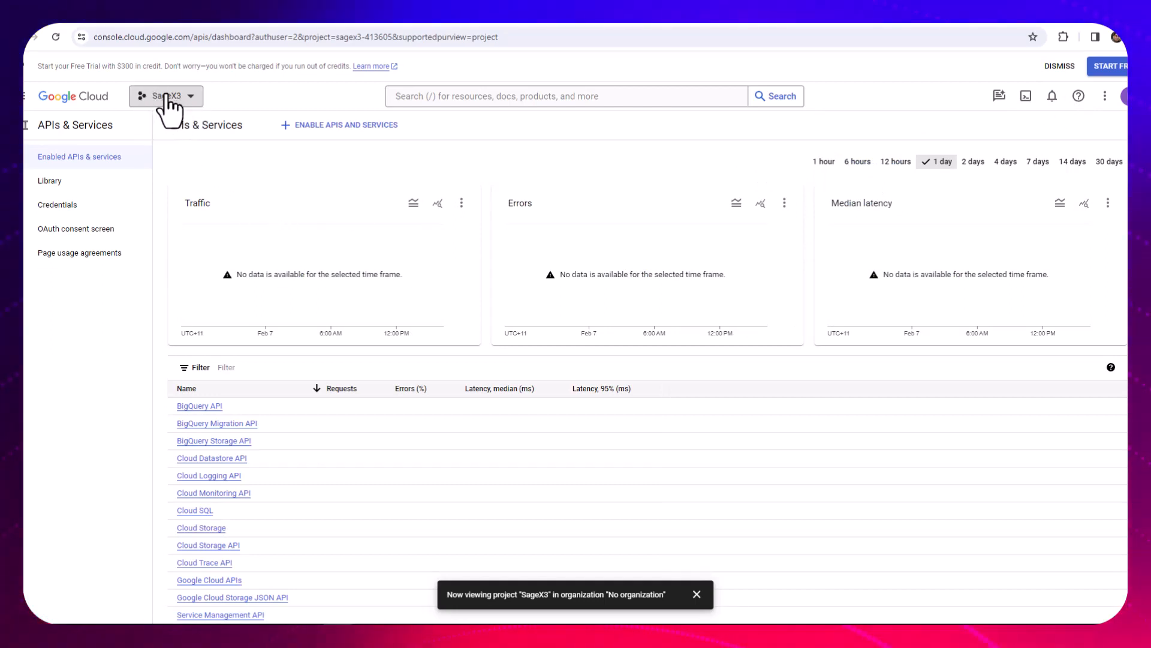
Start creating an OAuth client ID credential for the SageX3 project and dismiss the navigation hint
left_click(74, 211)
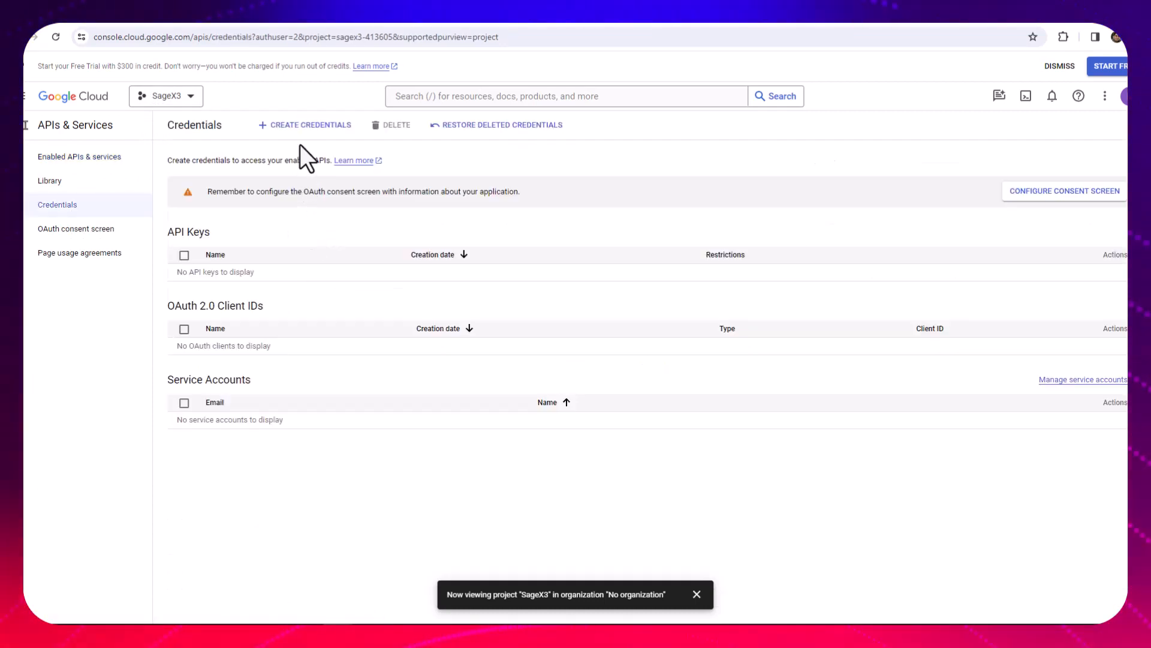
left_click(306, 129)
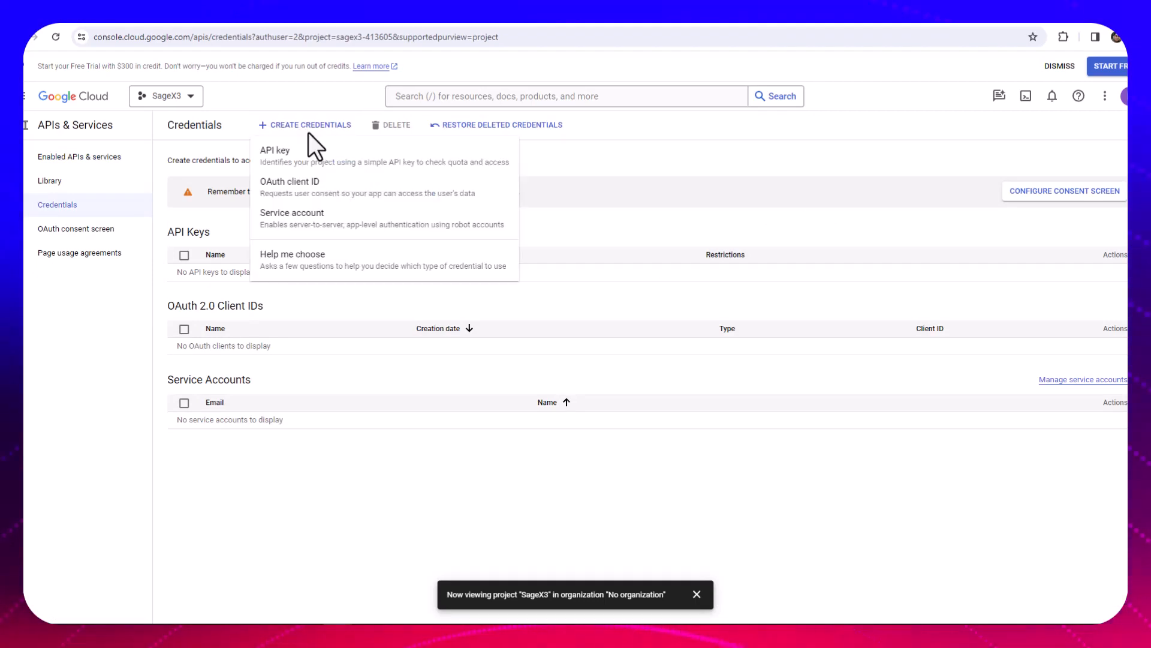
left_click(339, 193)
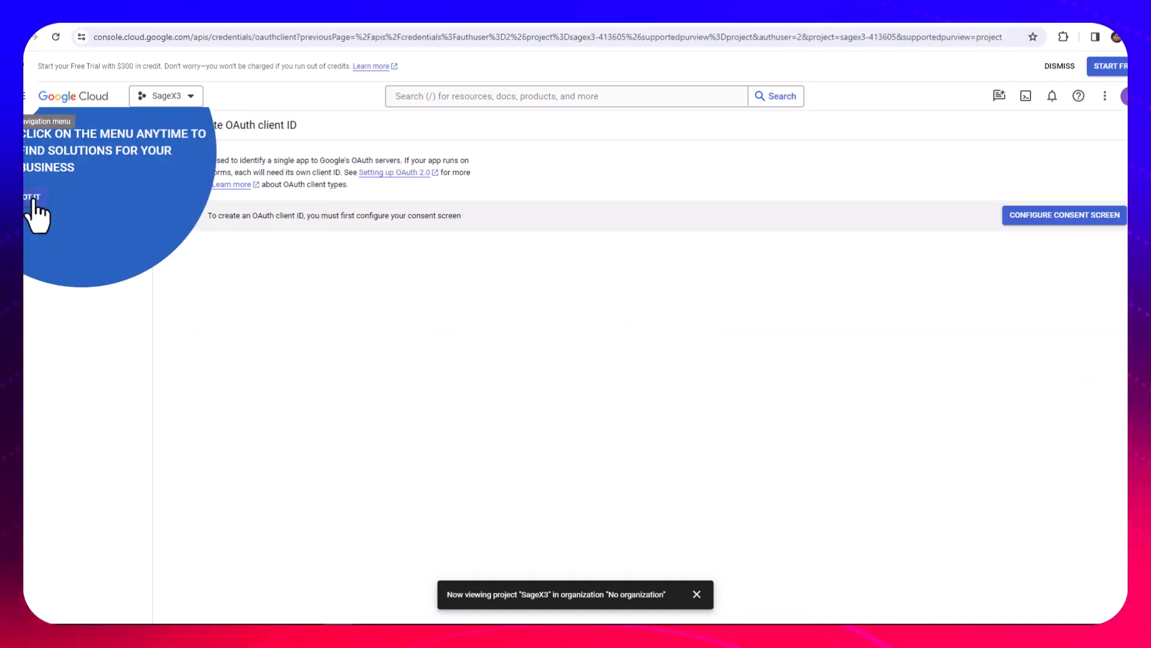
left_click(34, 199)
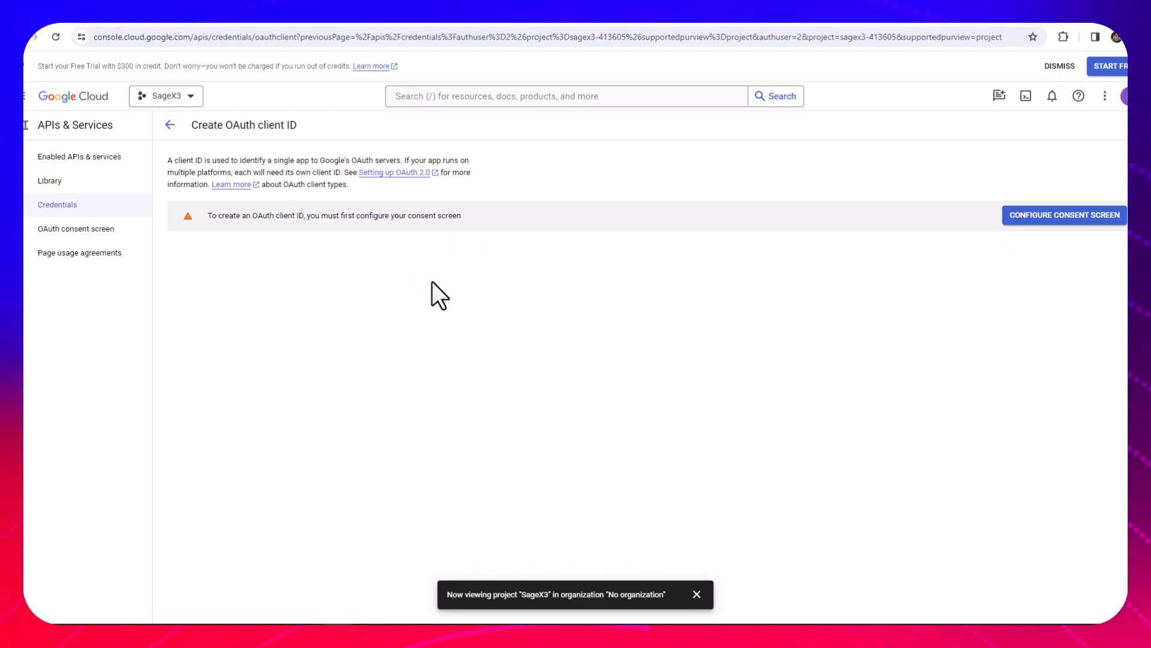
Begin configuring the OAuth consent screen with the Internal user type
left_click(1074, 222)
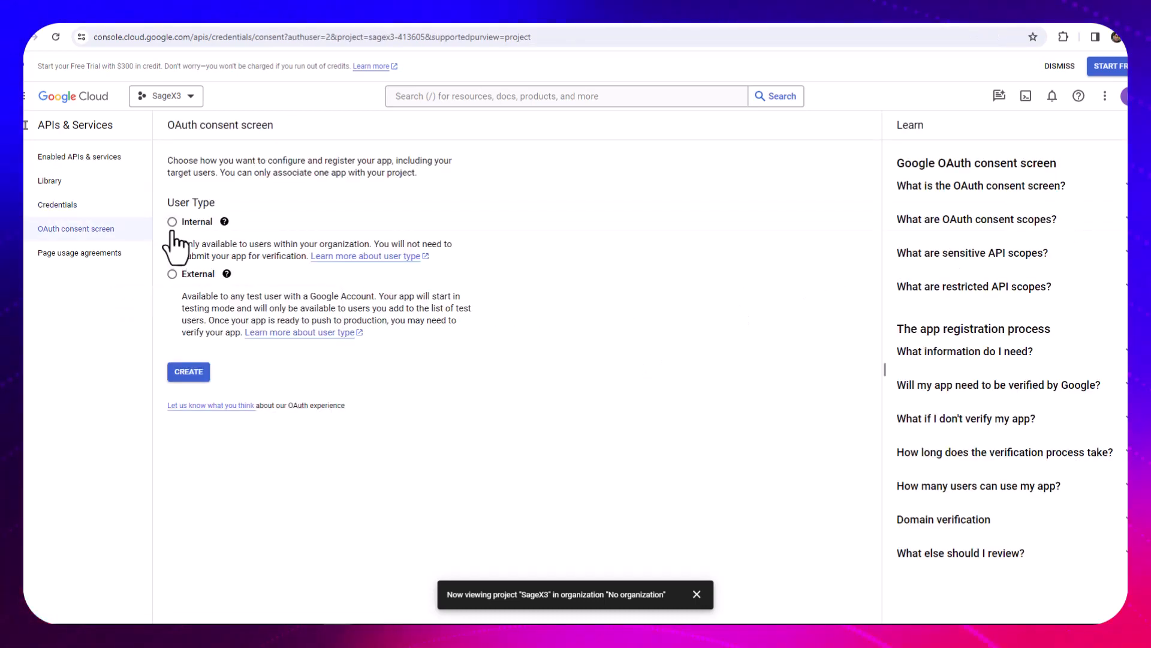
left_click(172, 223)
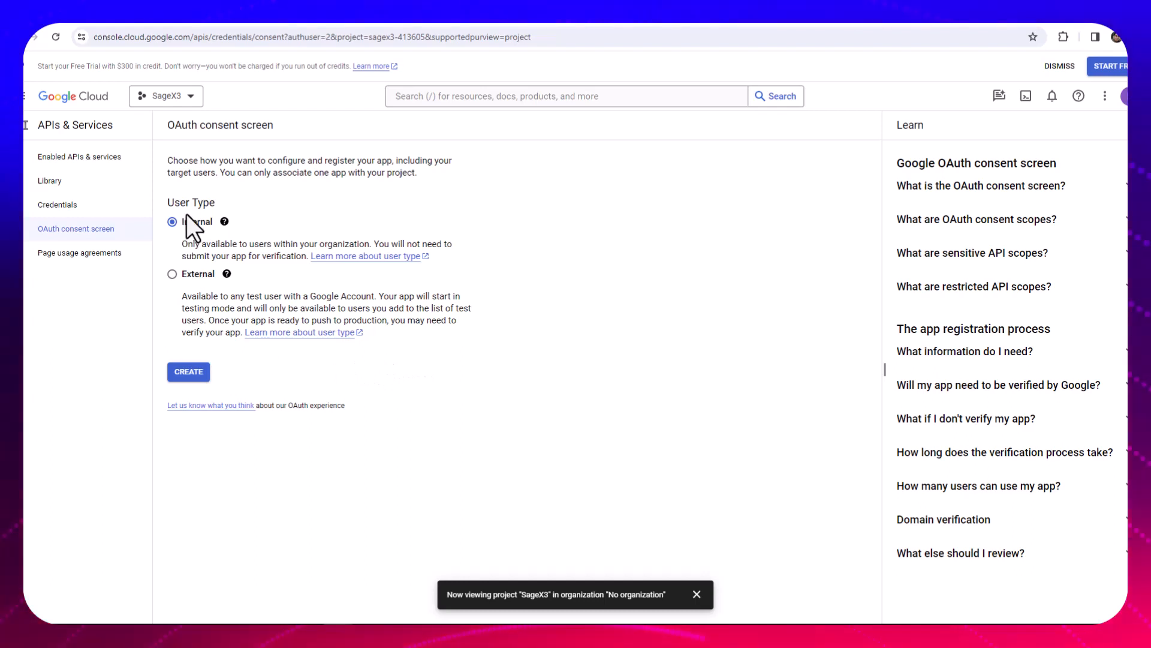
left_click(189, 372)
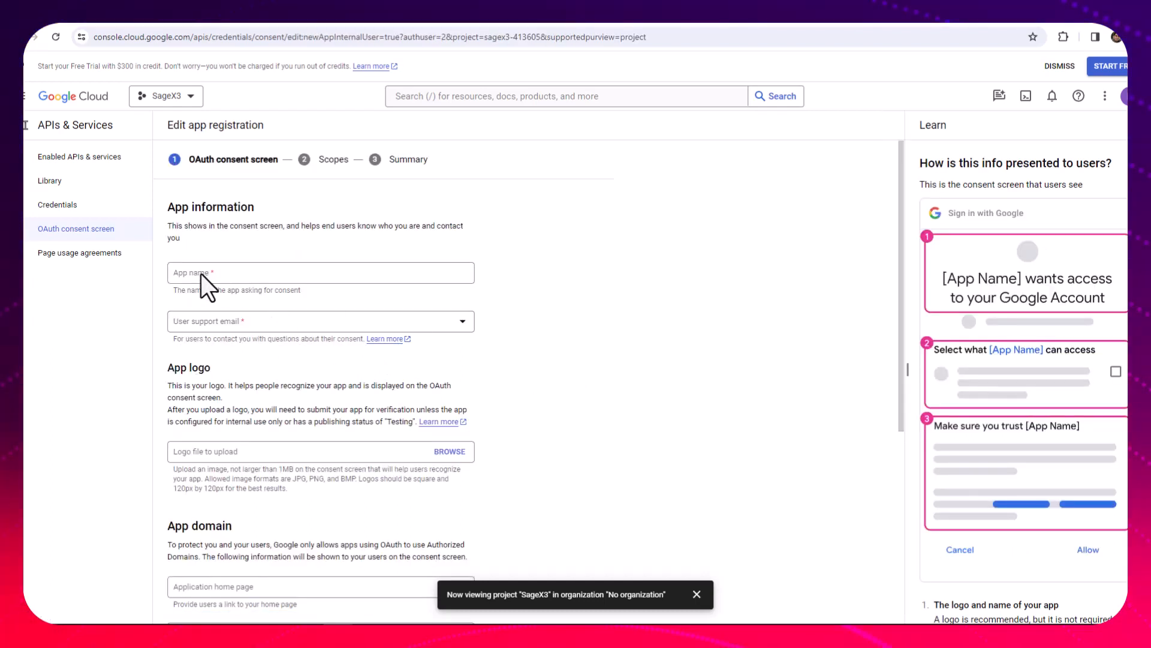
Name the app SageX3, choose the user support email, and save the consent screen information
left_click(218, 271)
type("SageX3")
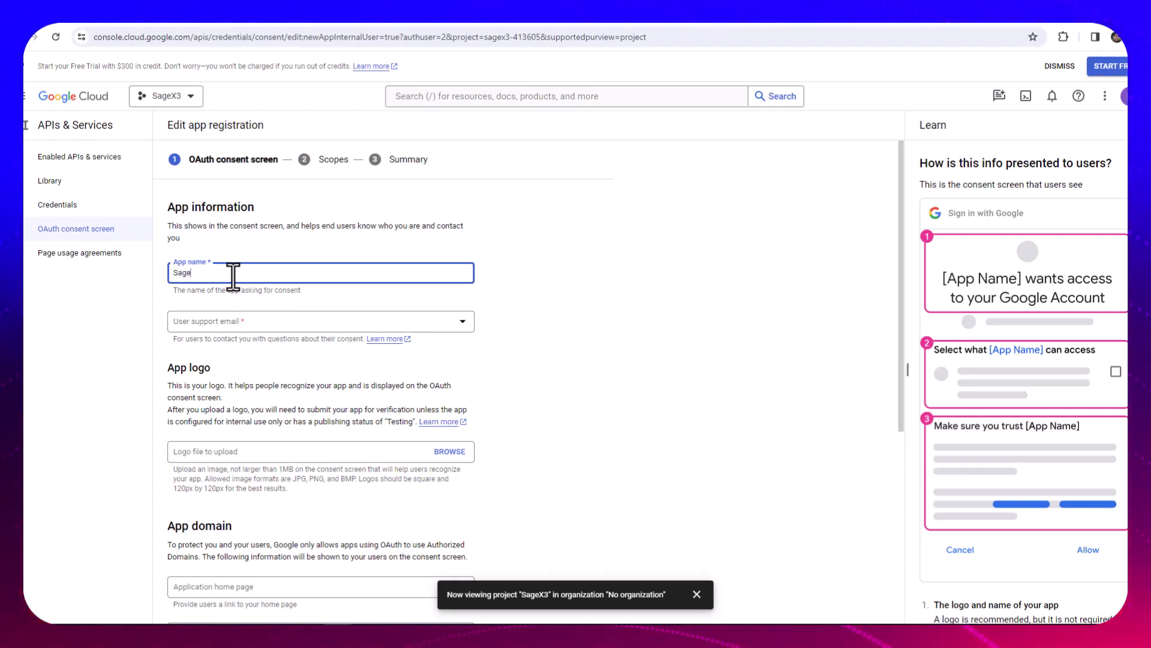
left_click(276, 322)
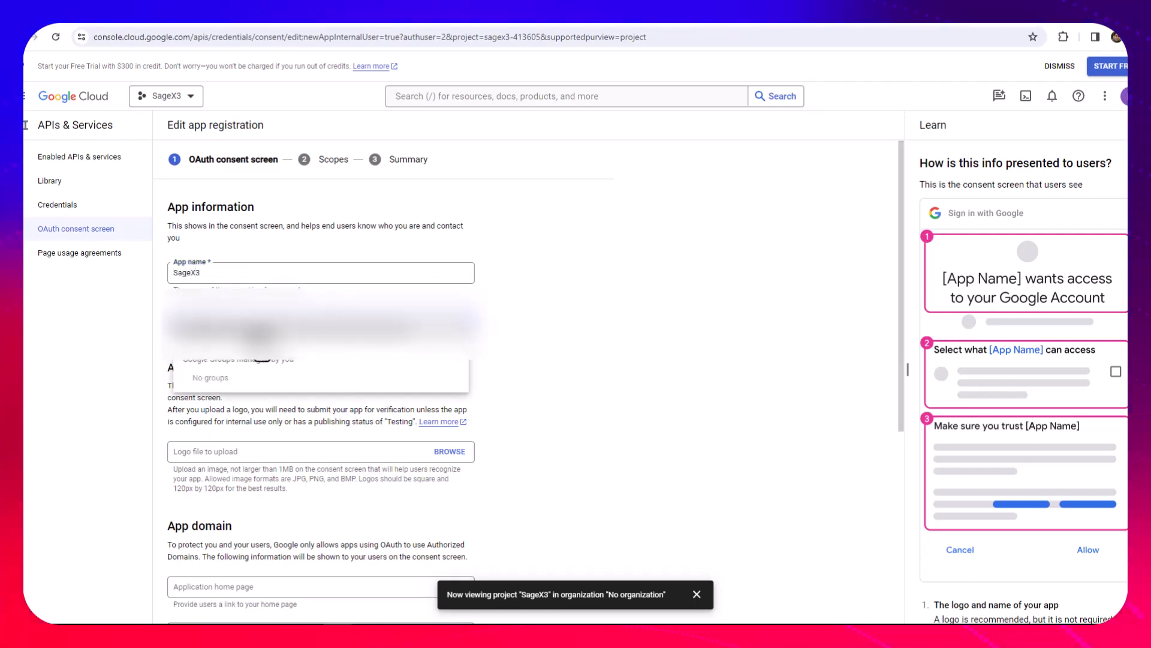
left_click(256, 336)
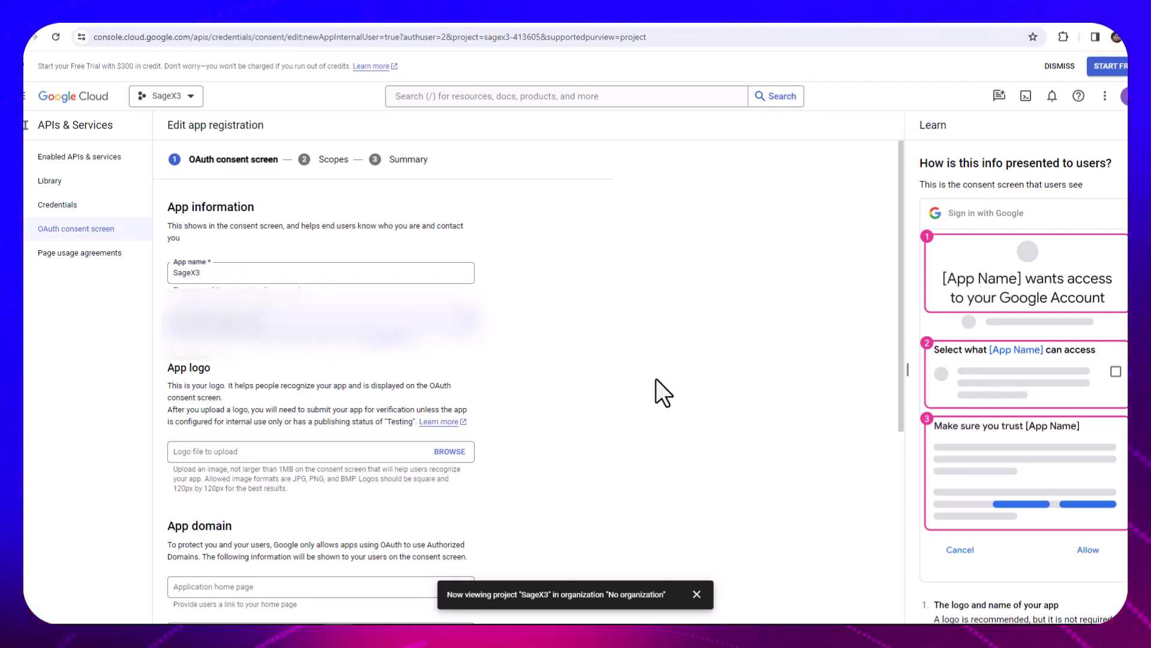
scroll(653, 379, "down", 1)
scroll(653, 379, "down", 1)
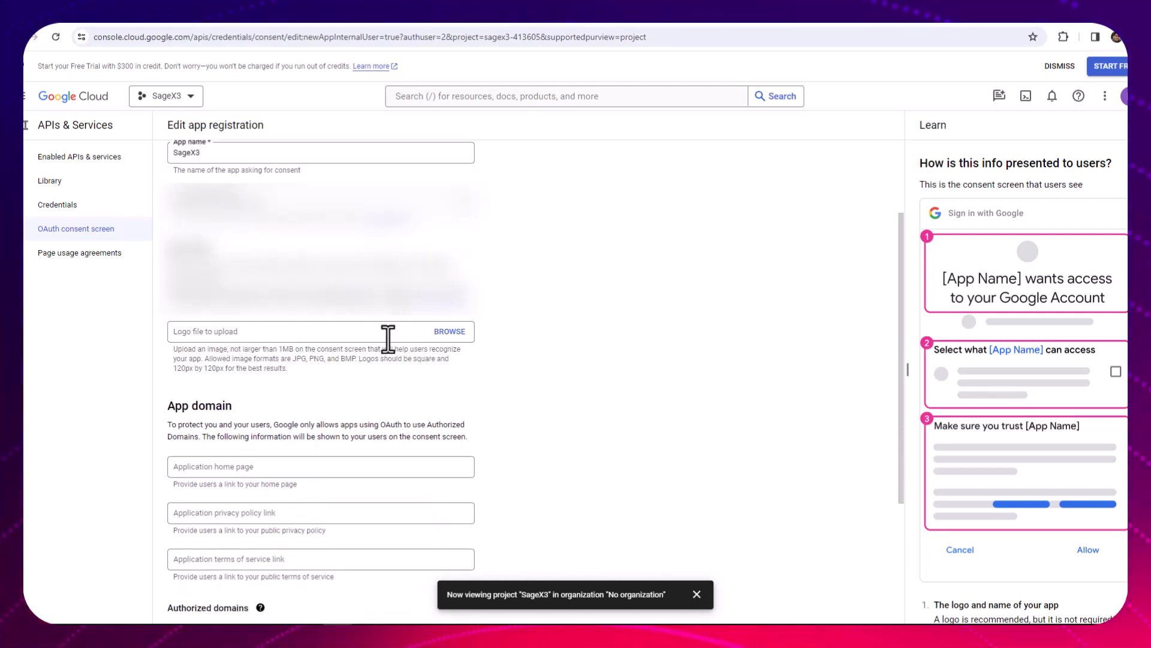
scroll(375, 354, "down", 2)
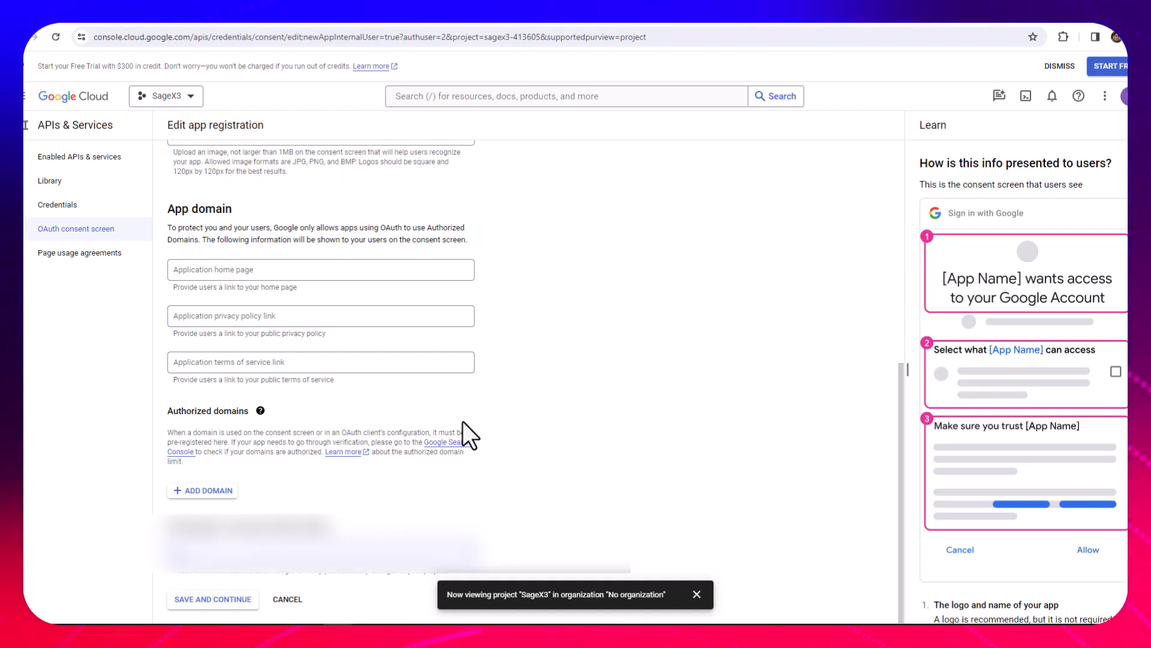
left_click(222, 602)
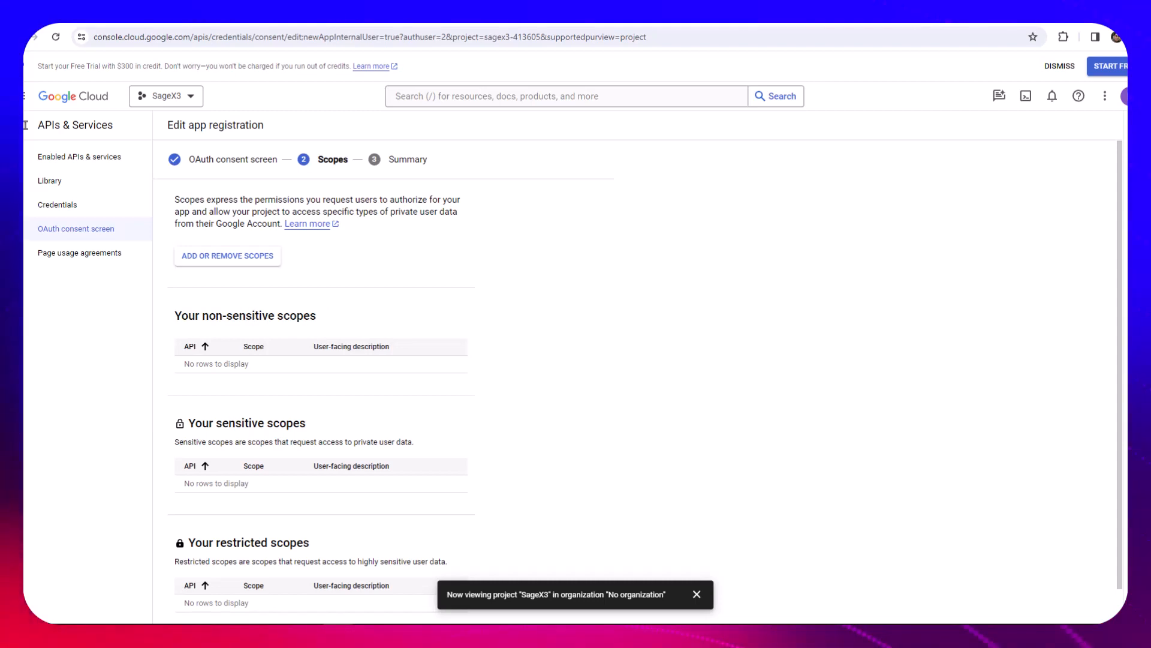
Add the userinfo.email and userinfo.profile scopes to the app registration and continue to its summary
left_click(228, 258)
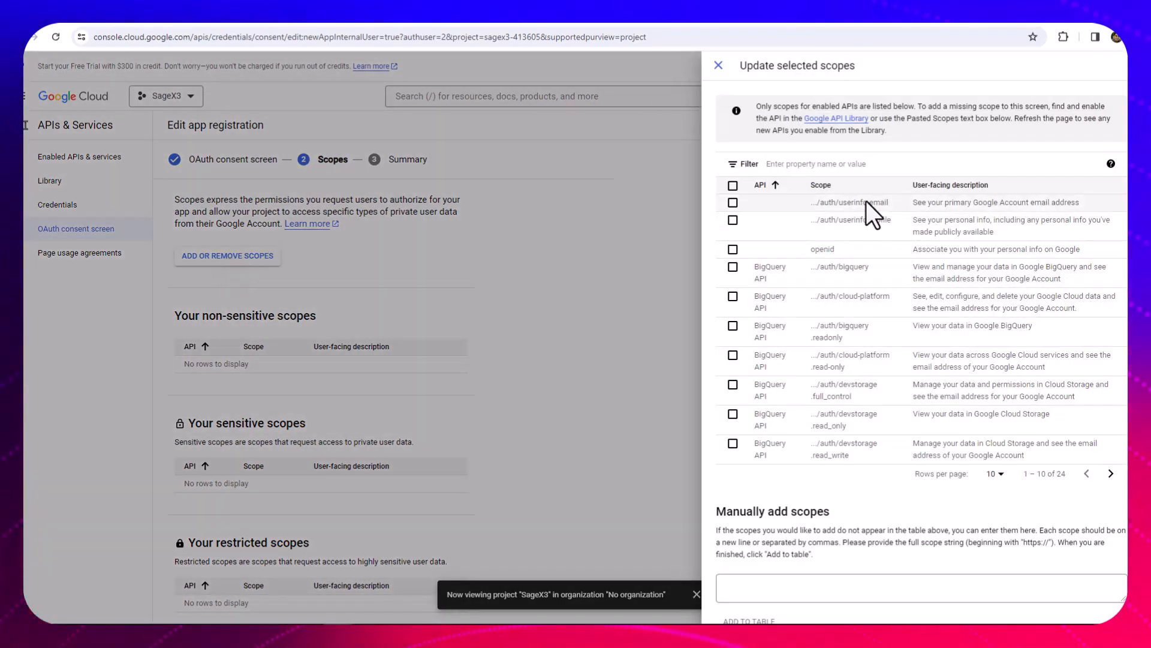
left_click(733, 203)
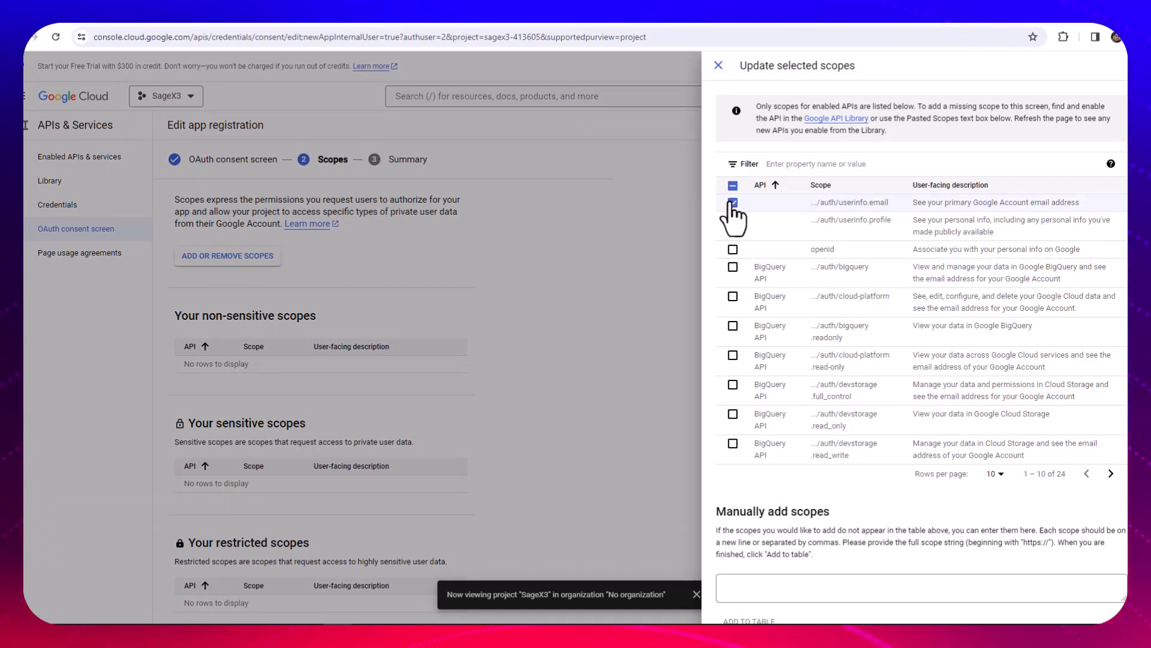
left_click(733, 220)
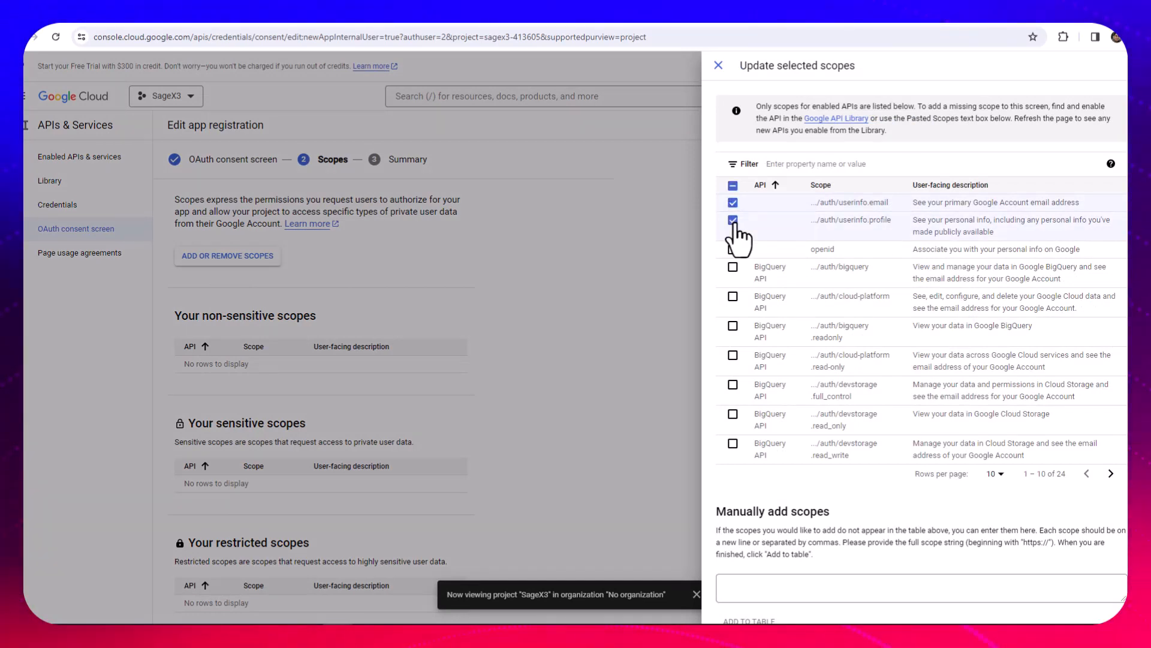
scroll(734, 220, "down", 1)
left_click(738, 607)
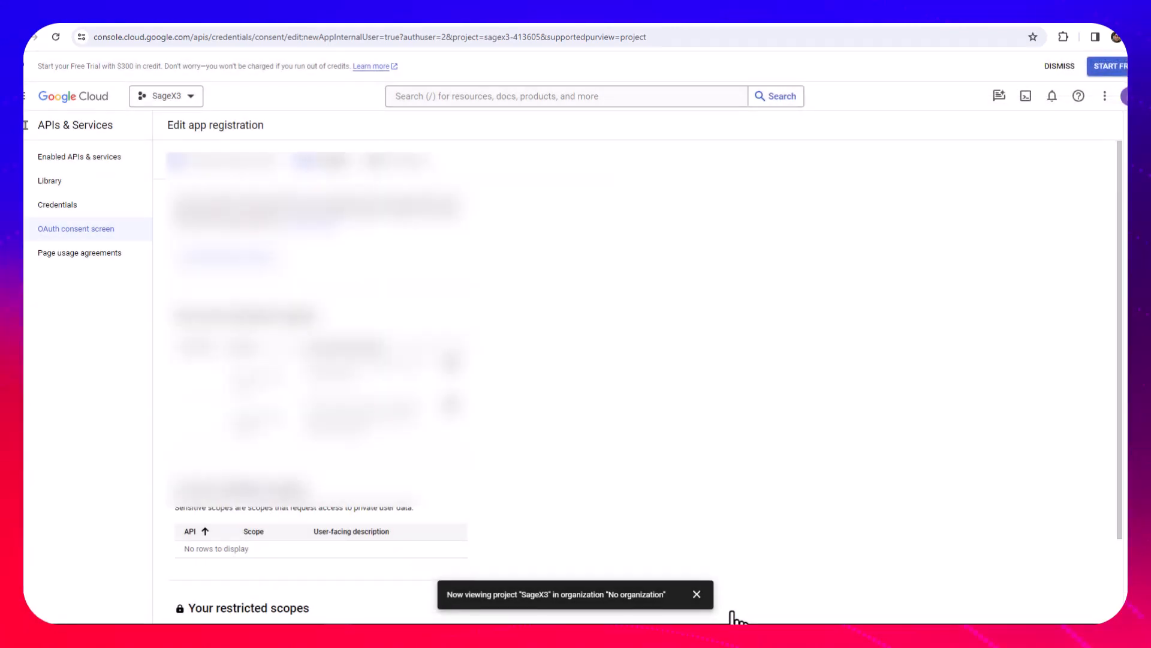
scroll(304, 393, "down", 3)
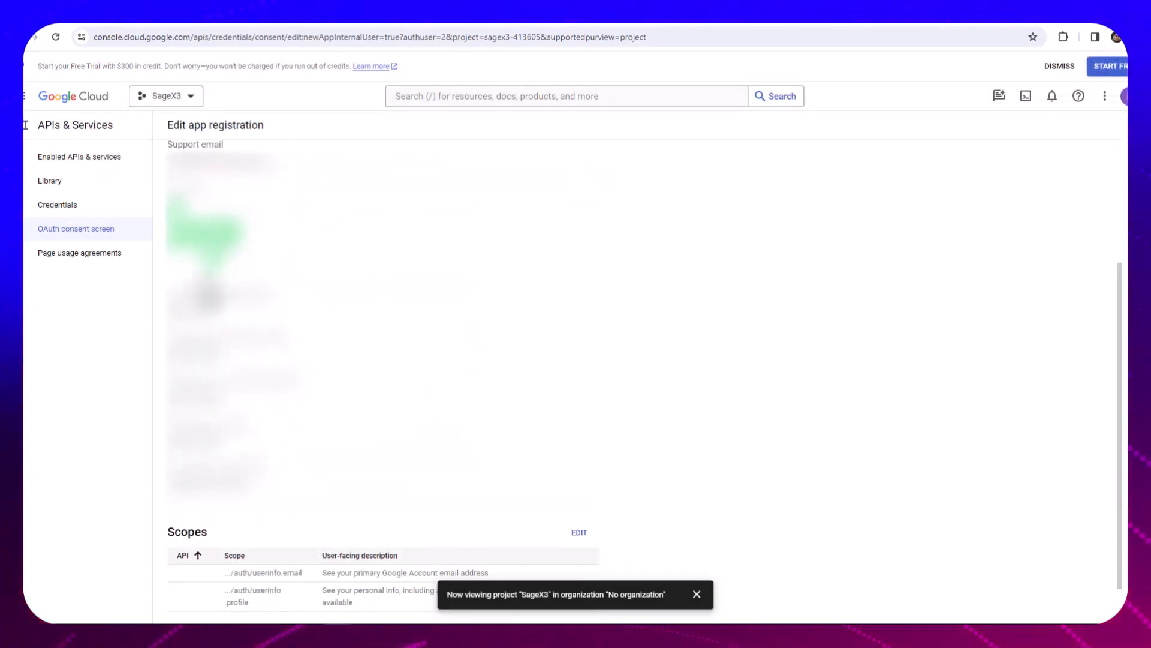
scroll(384, 384, "down", 1)
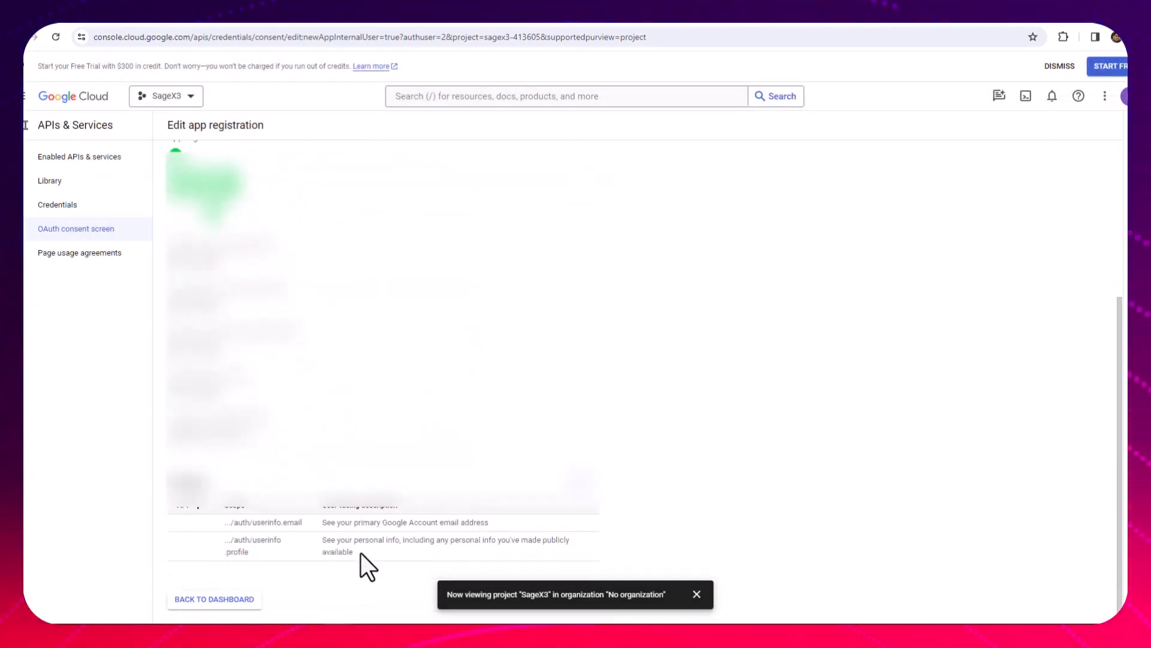
Return from the consent screen summary and start a new OAuth client ID of type Web application named SageX3
left_click(236, 599)
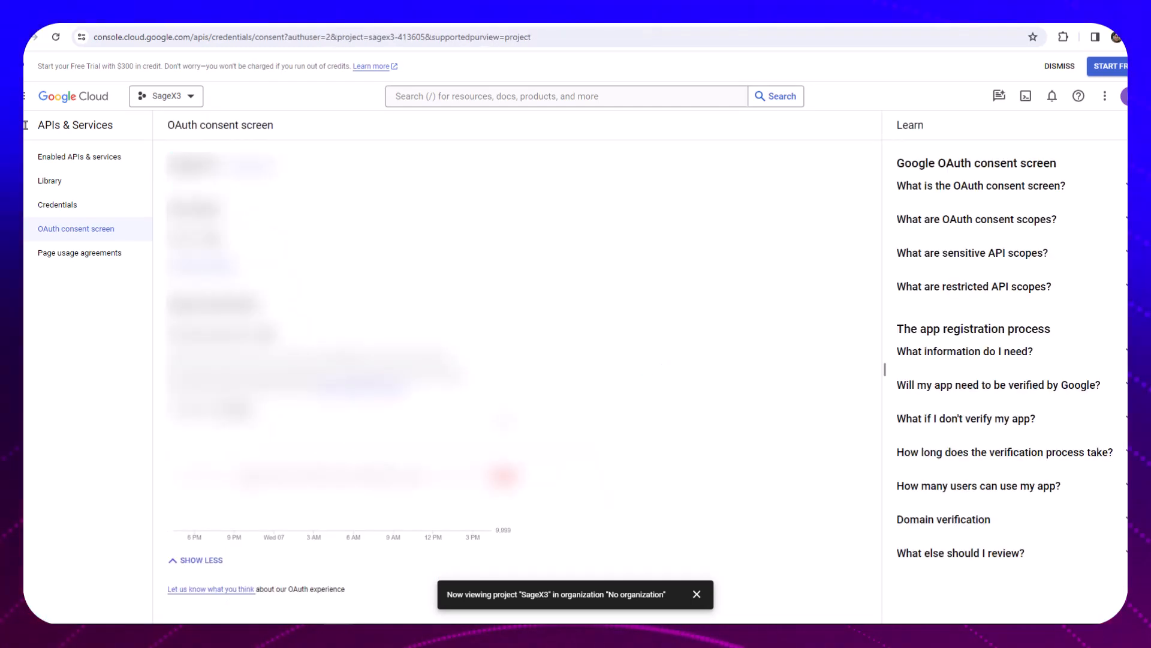
left_click(71, 205)
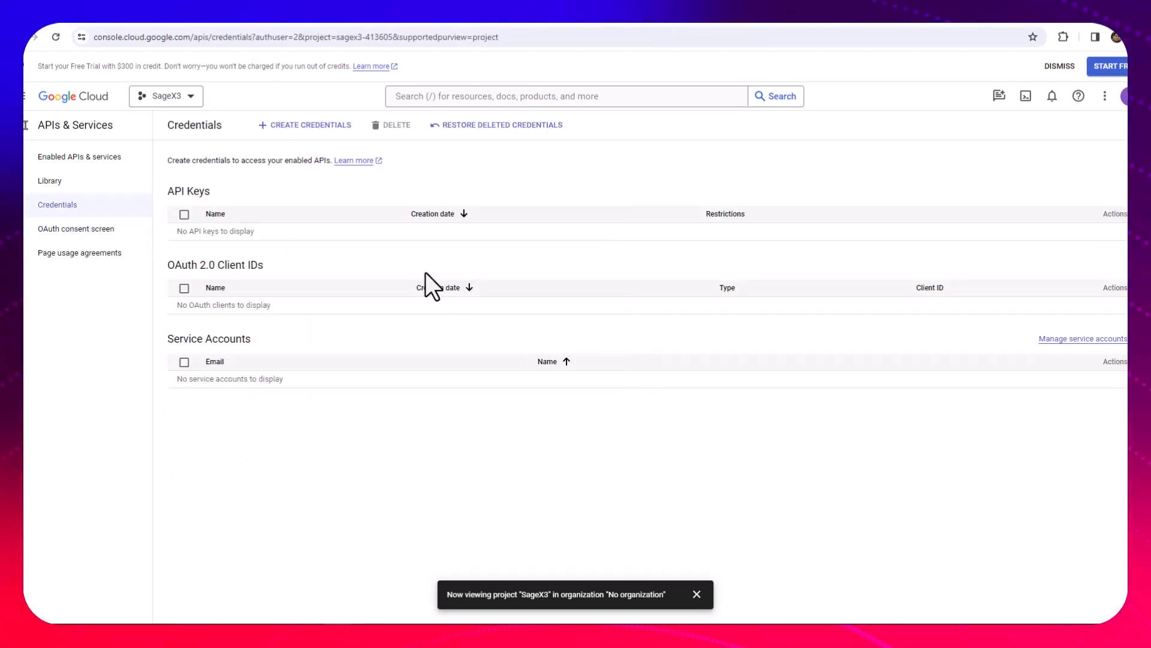
left_click(308, 126)
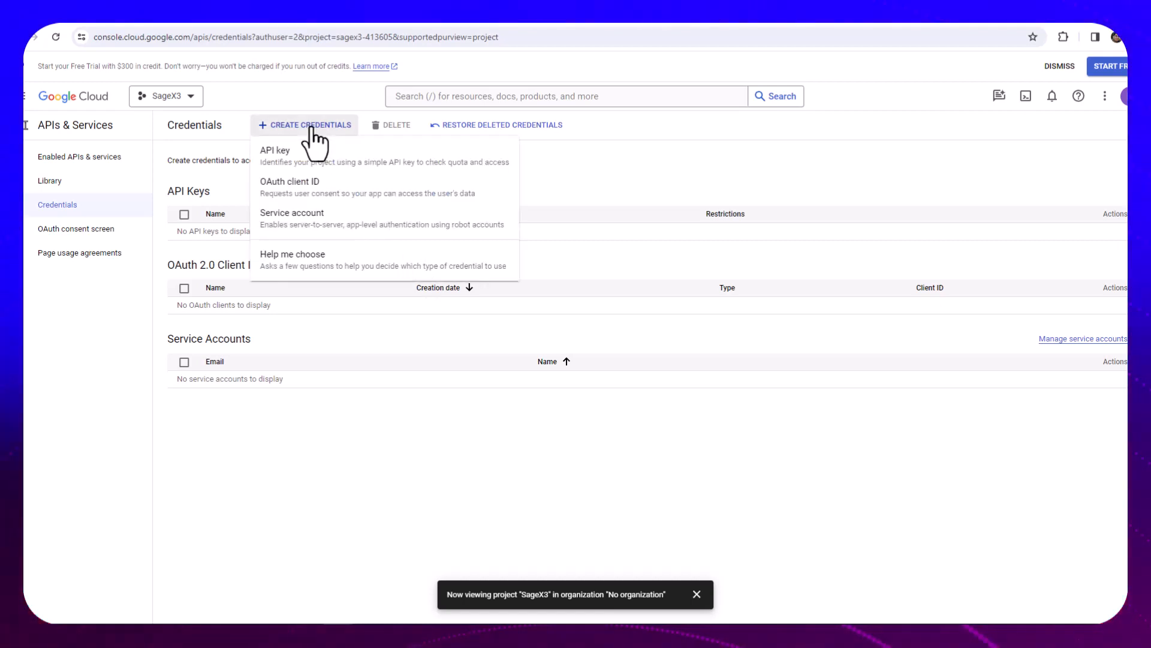
left_click(308, 190)
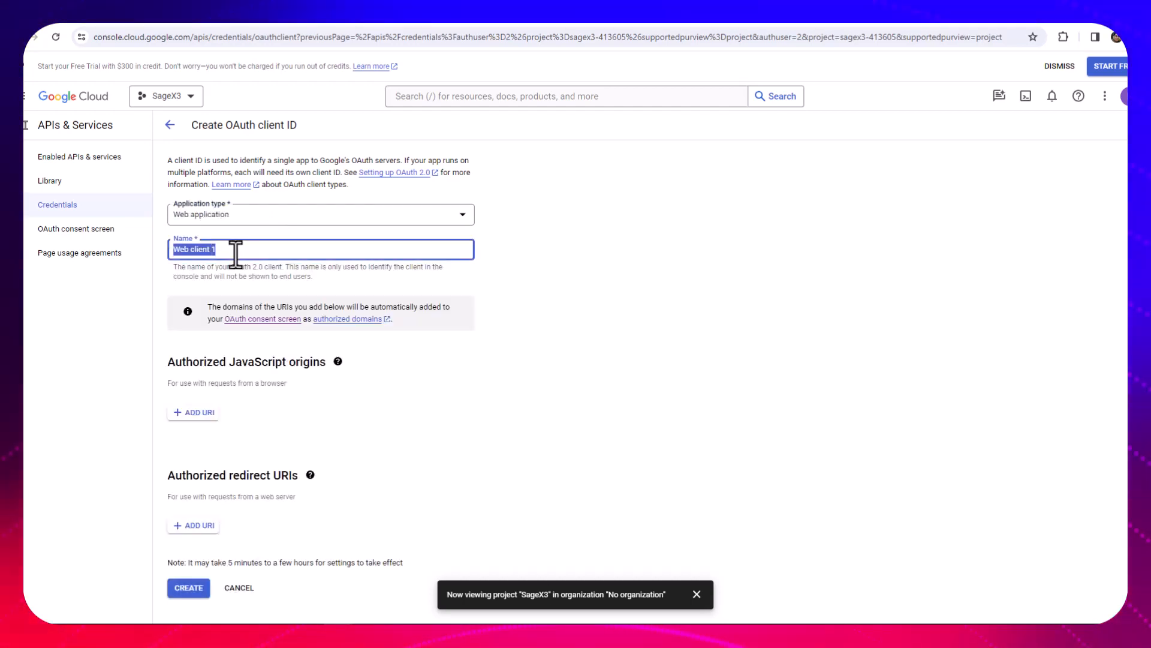
type("SageX3")
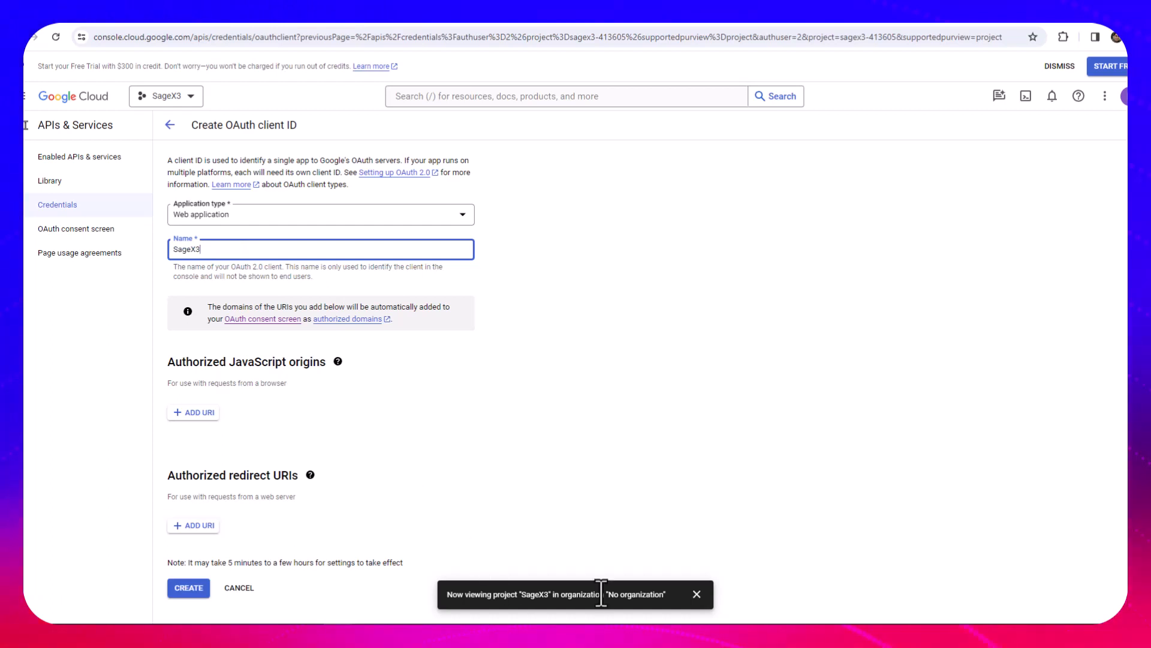
left_click(194, 414)
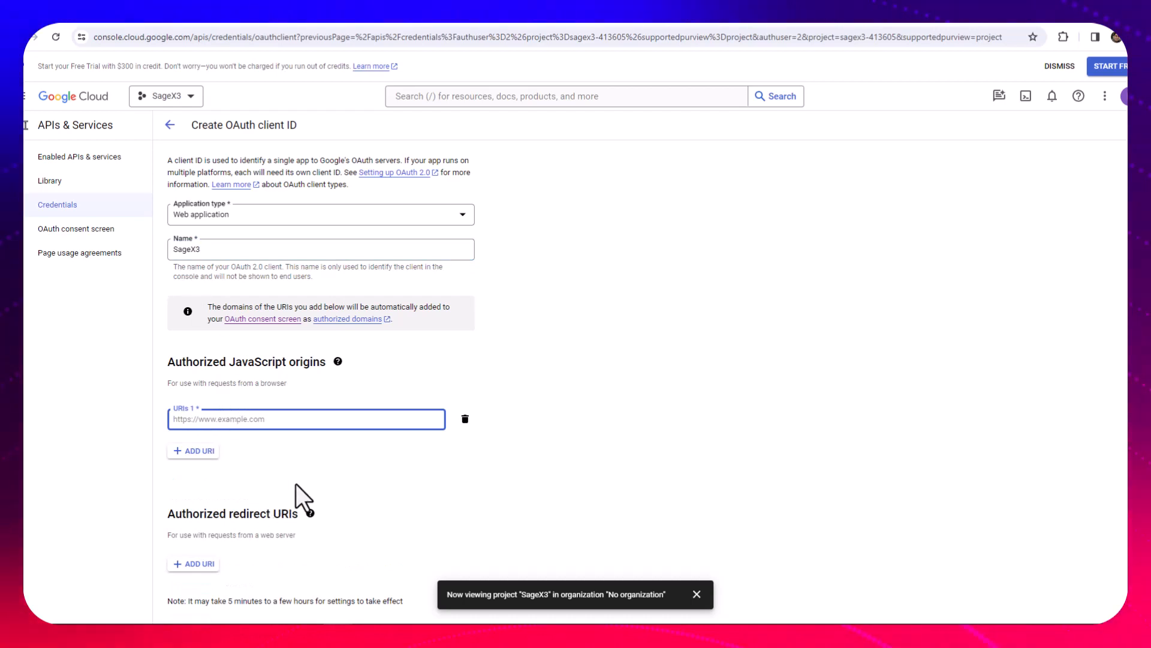
type("http")
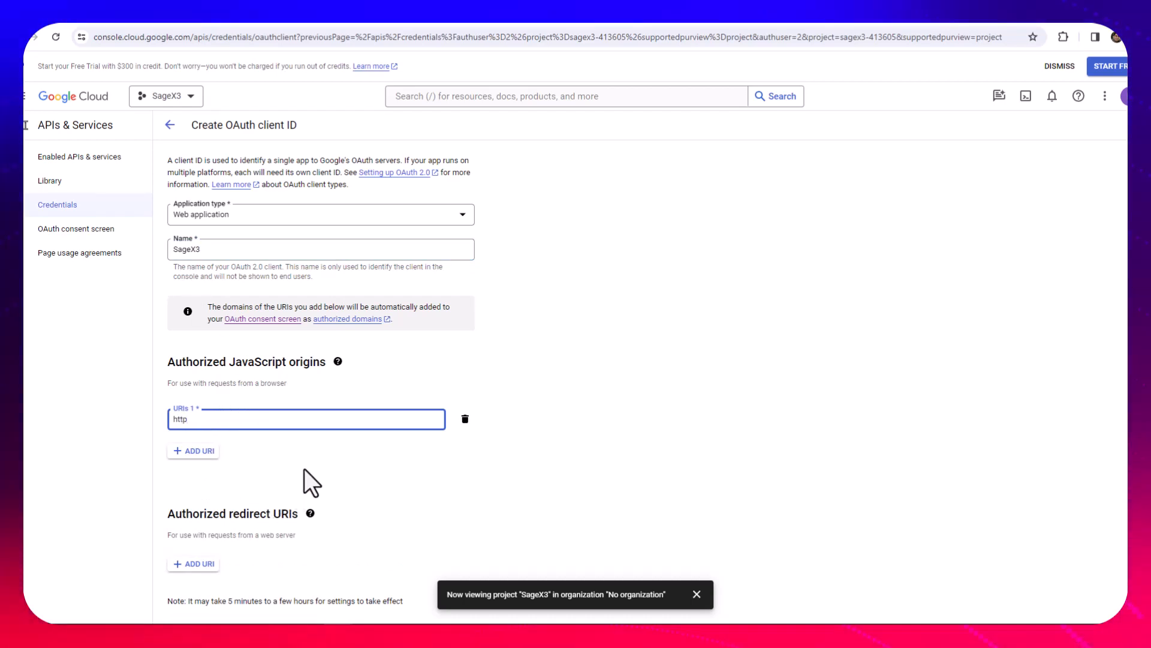
type("s:/")
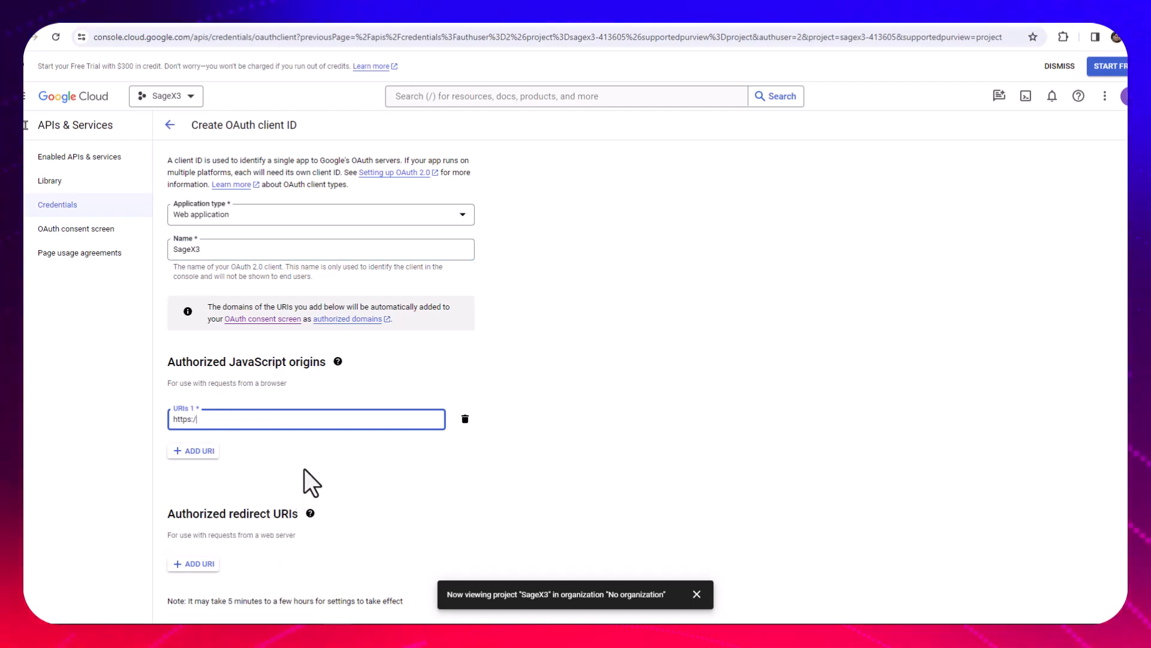
type("/x3.favin.com.my")
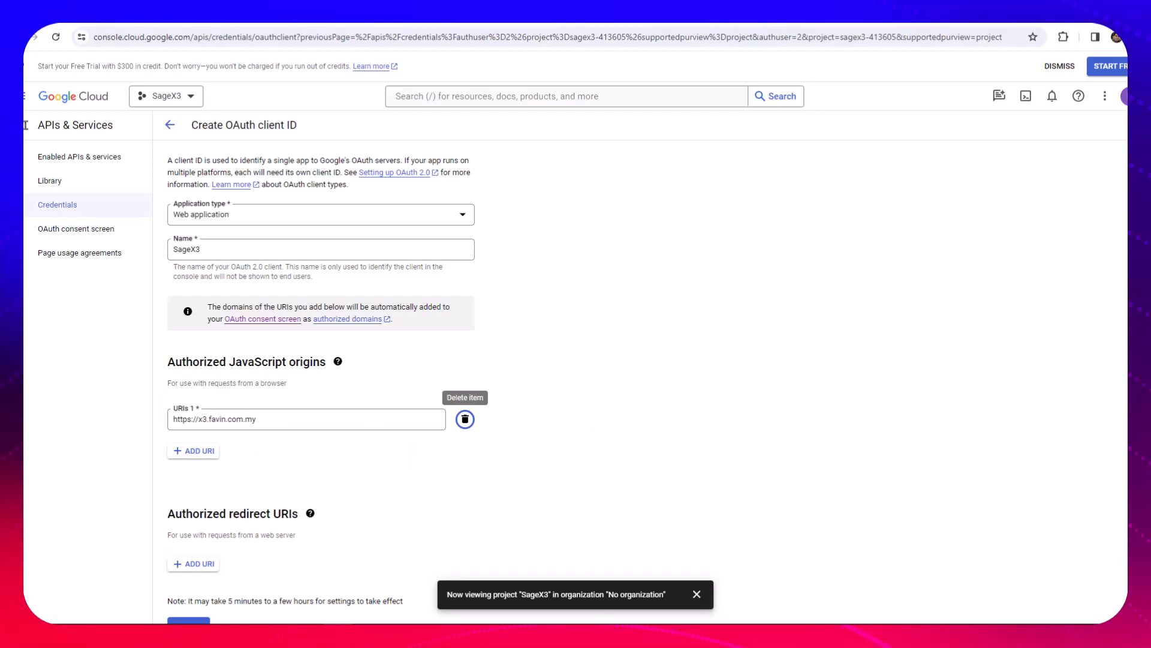
scroll(283, 483, "down", 1)
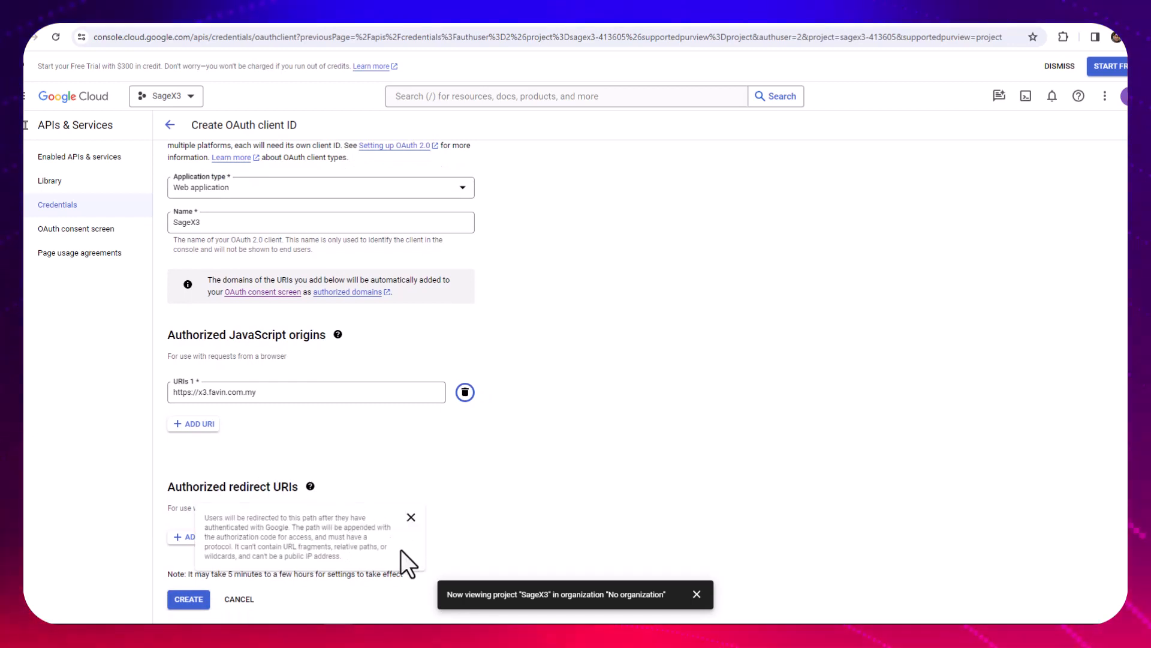
left_click(267, 396)
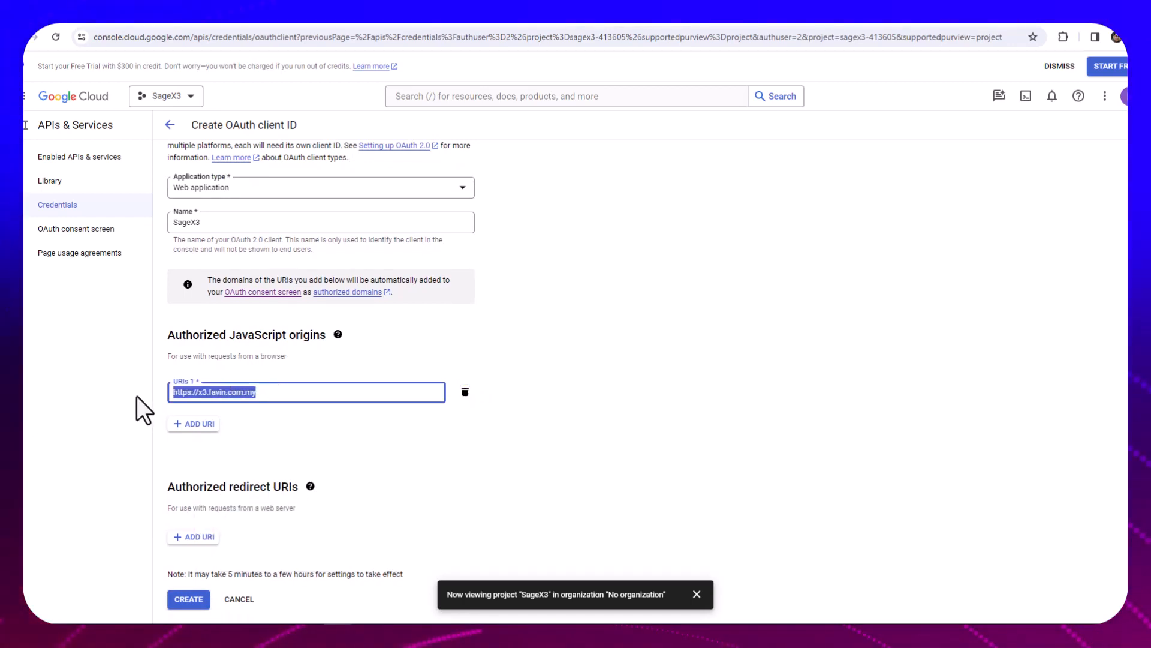
left_click(195, 537)
type("https://x3.favin.com.my")
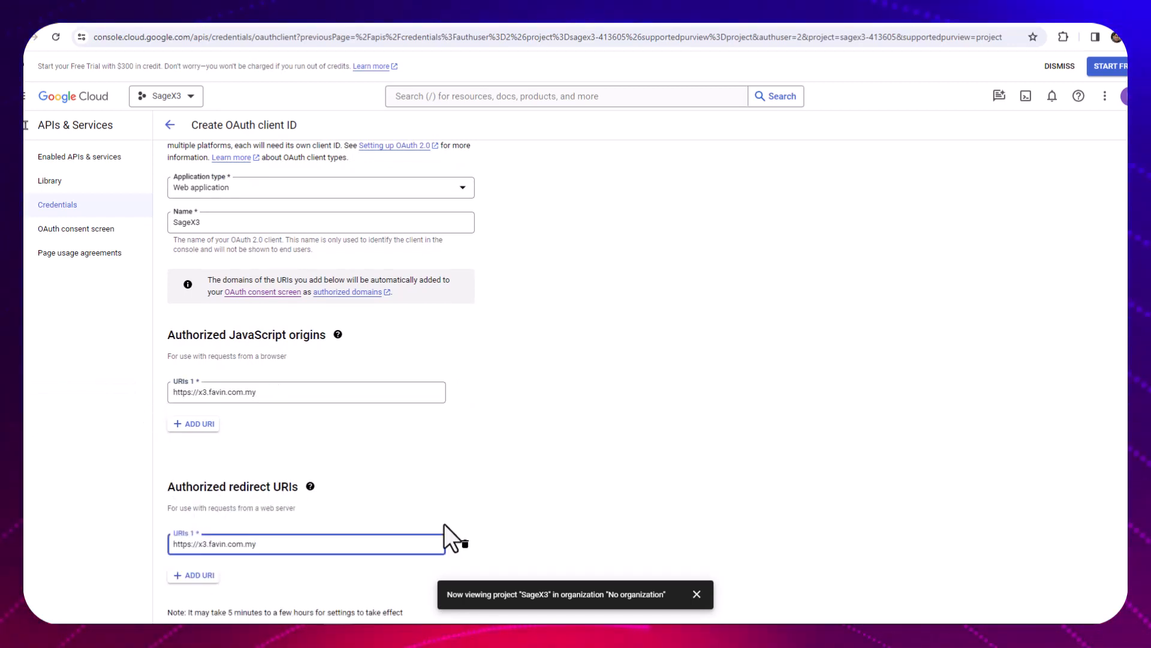
type("/aut")
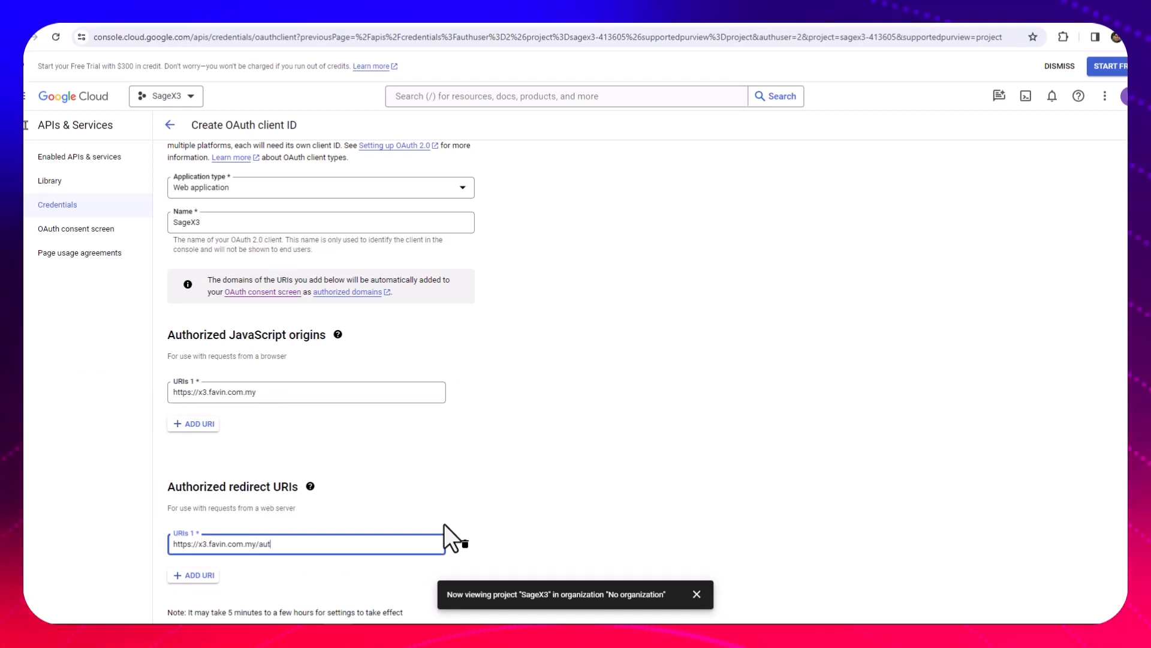
type("h/oa")
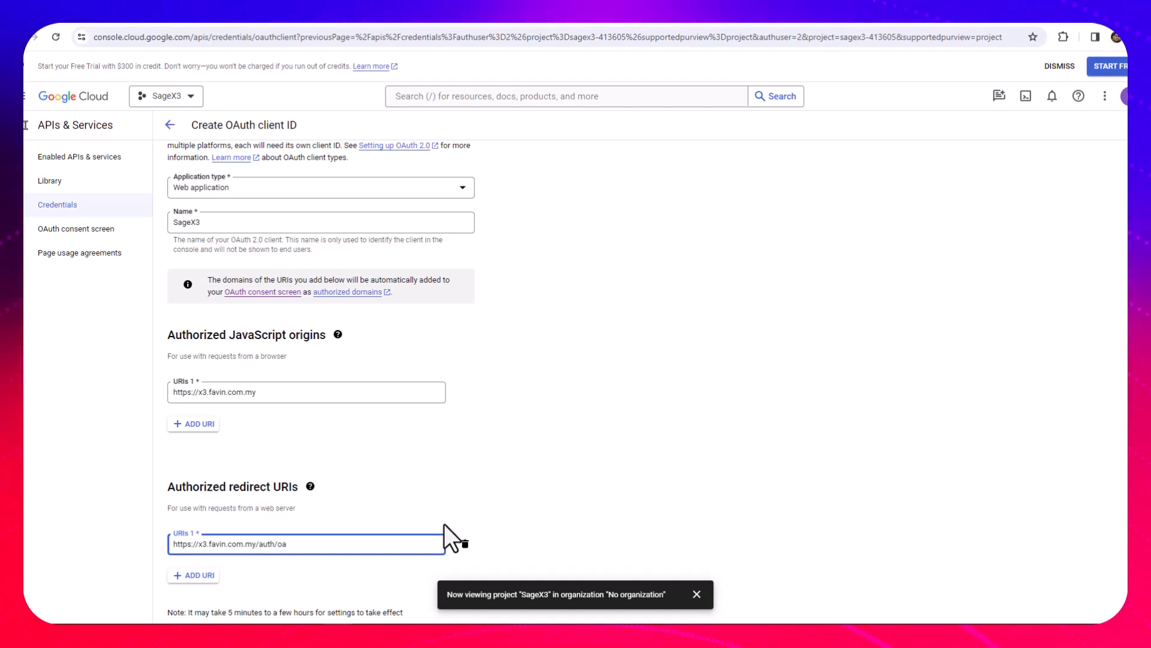
type("uth2/")
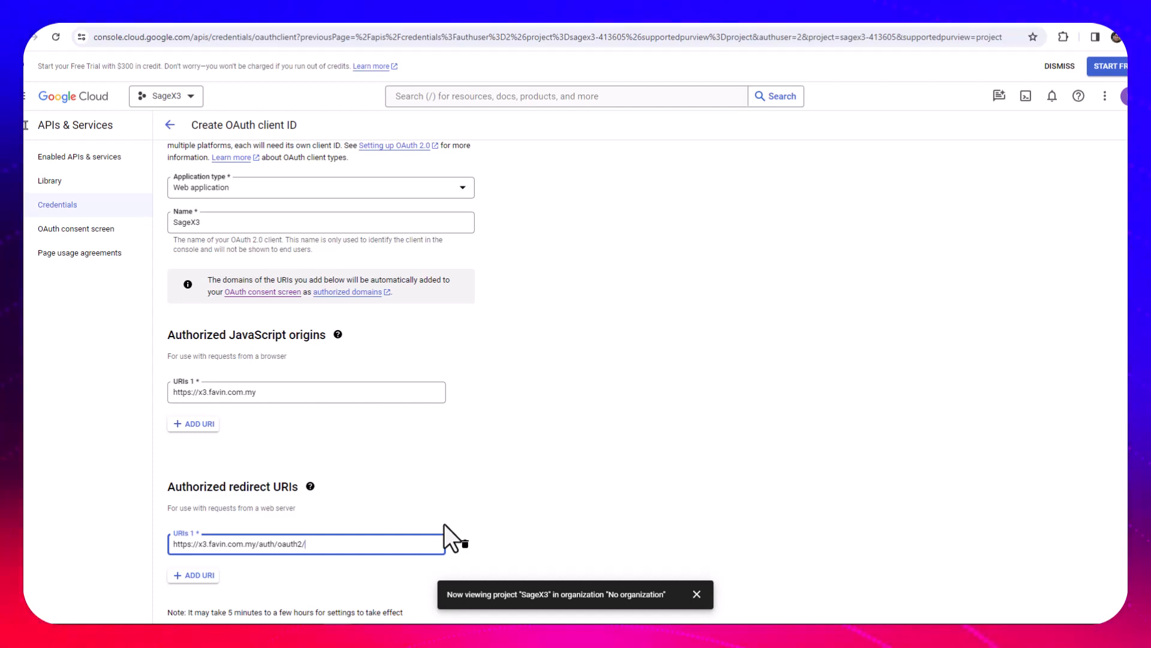
type("GoogleWor")
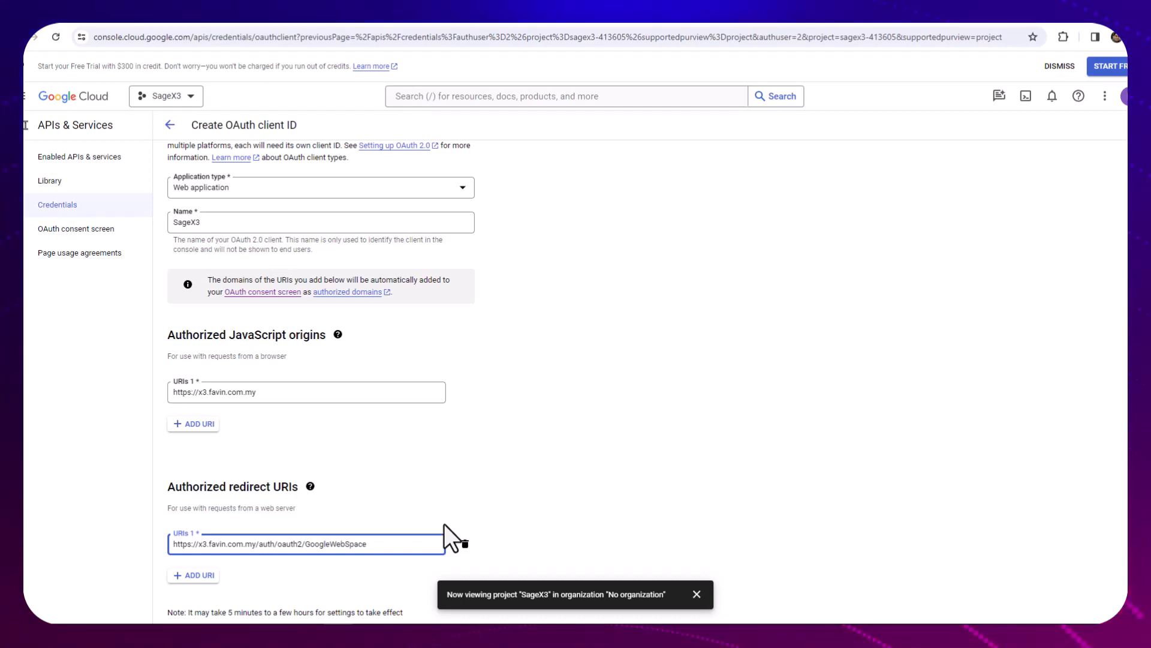
type("kSpaces")
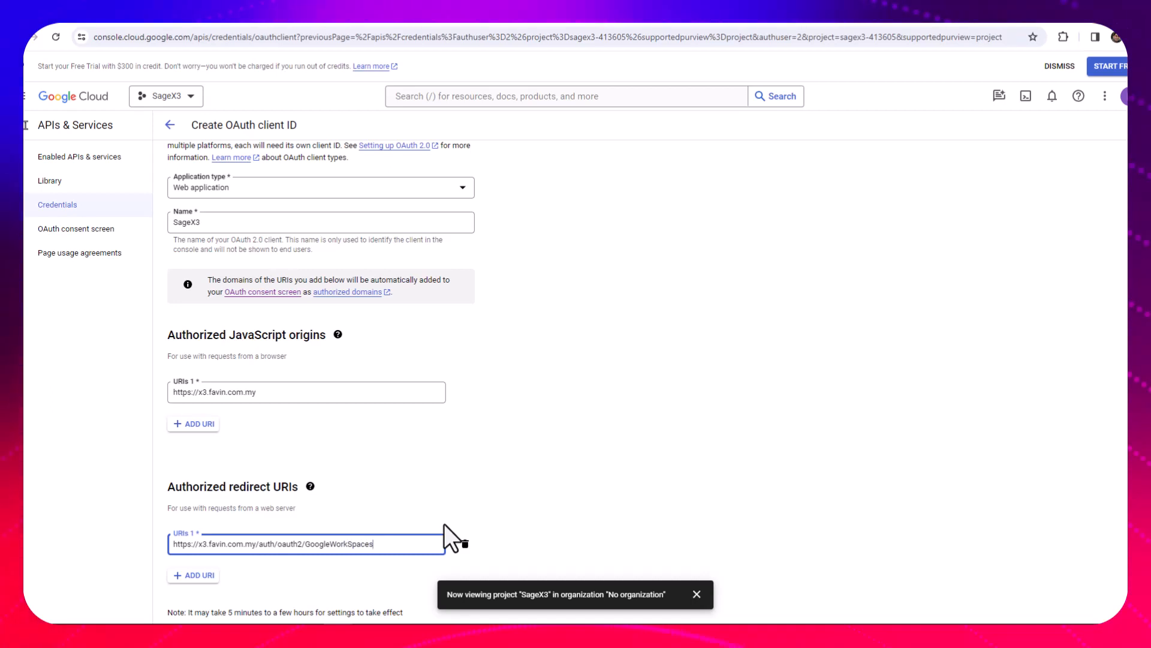
type("/loginC")
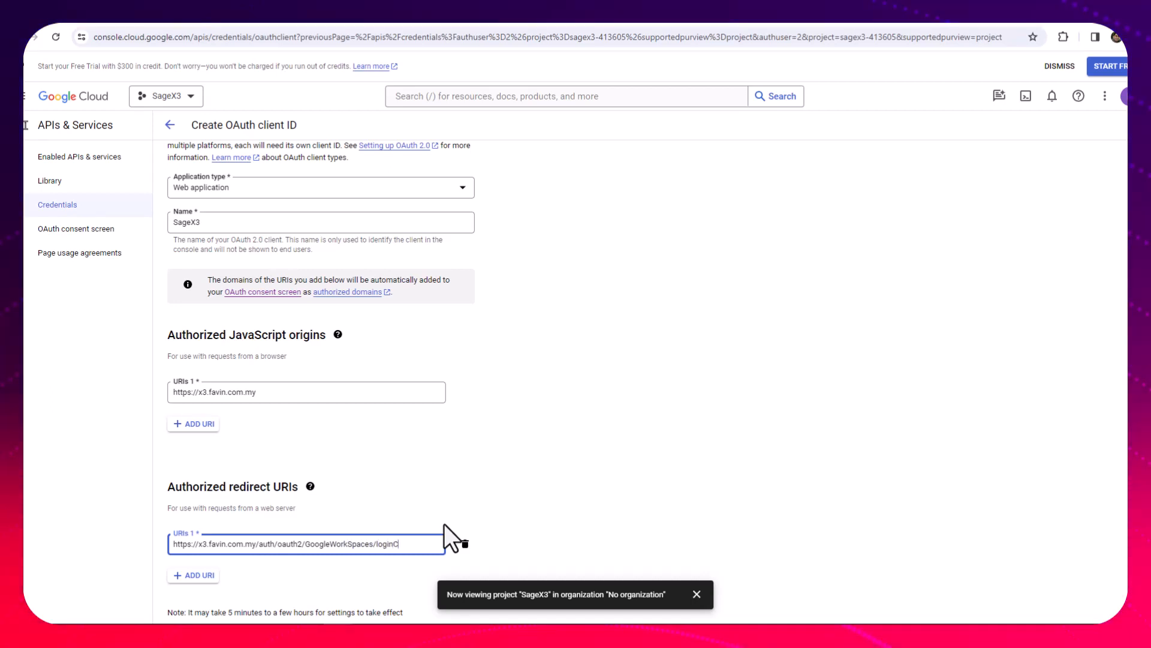
type("allback")
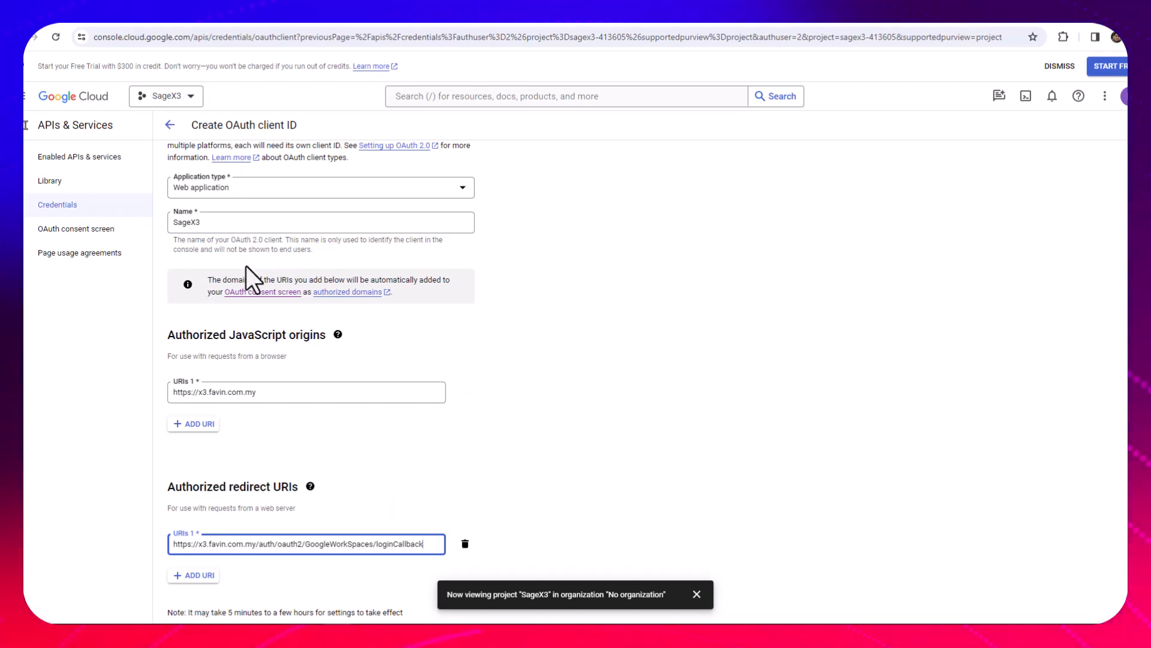
Switch to Sage X3 and start a new OAuth2 service in the authentication administration
left_click(237, 19)
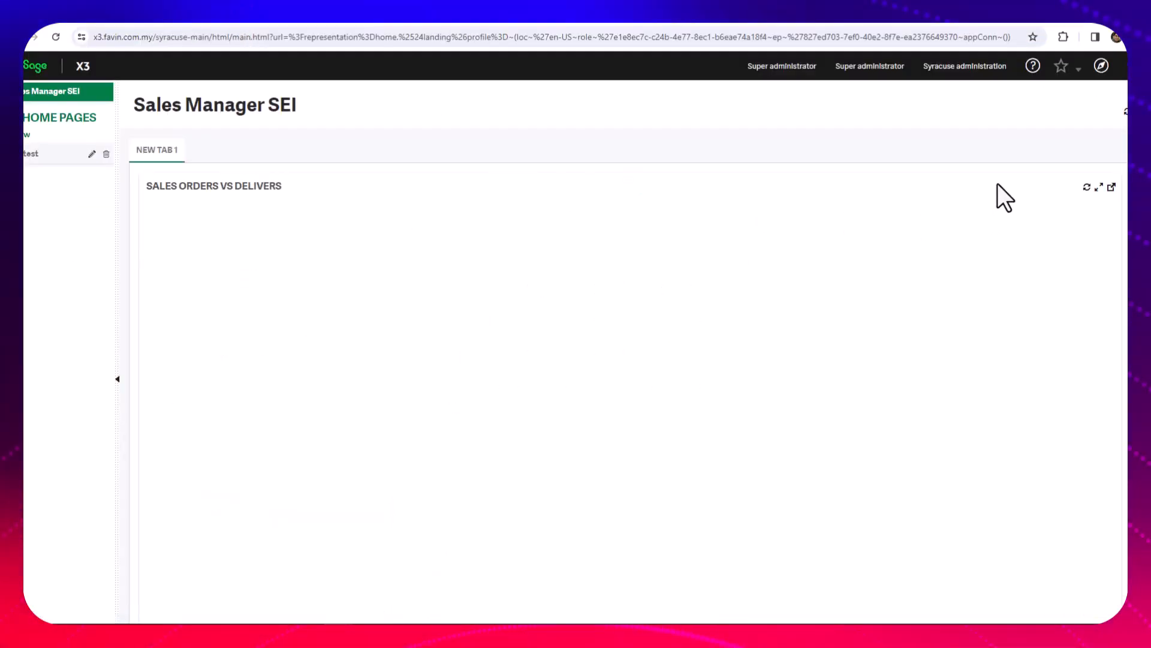
left_click(1101, 64)
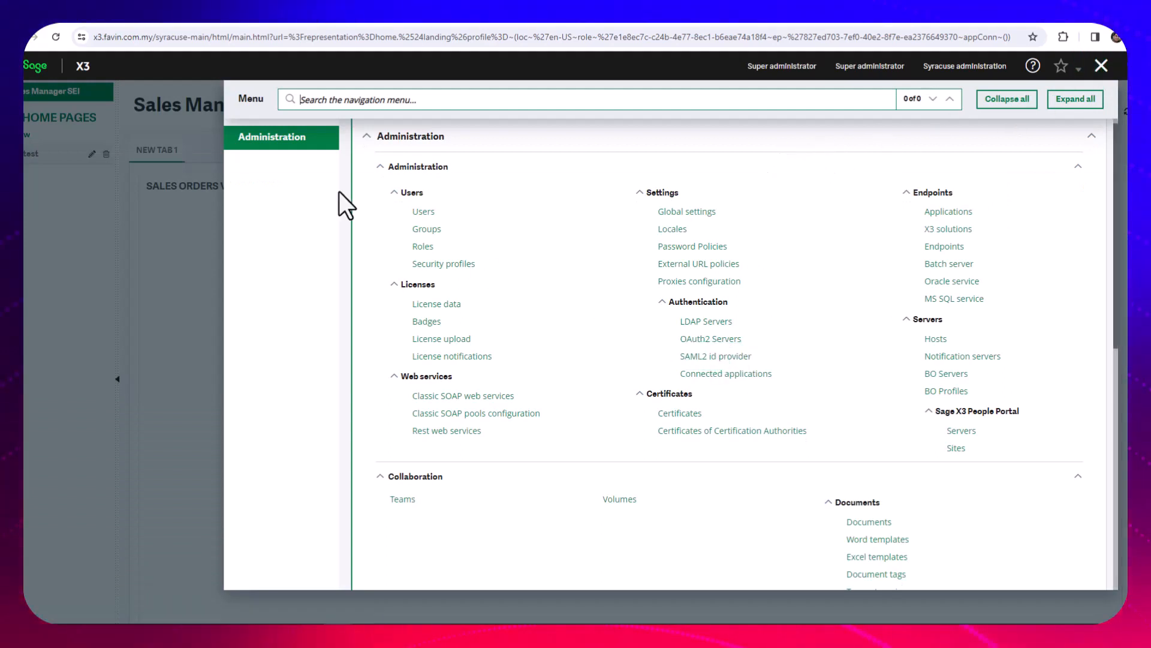
left_click(698, 339)
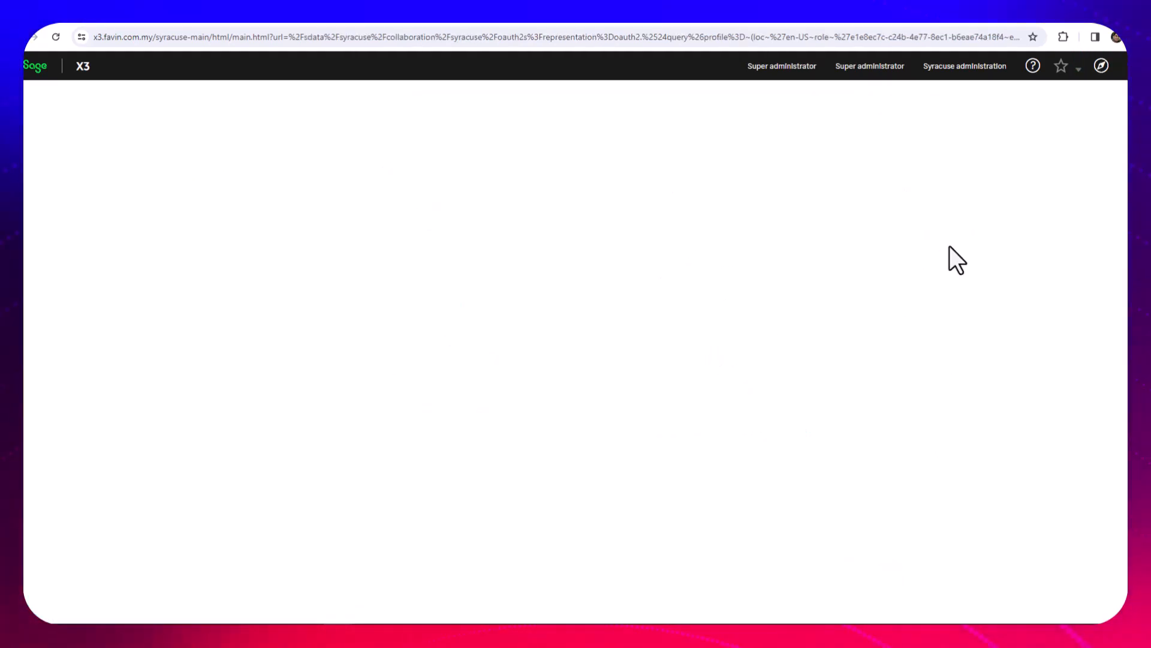
left_click(1116, 118)
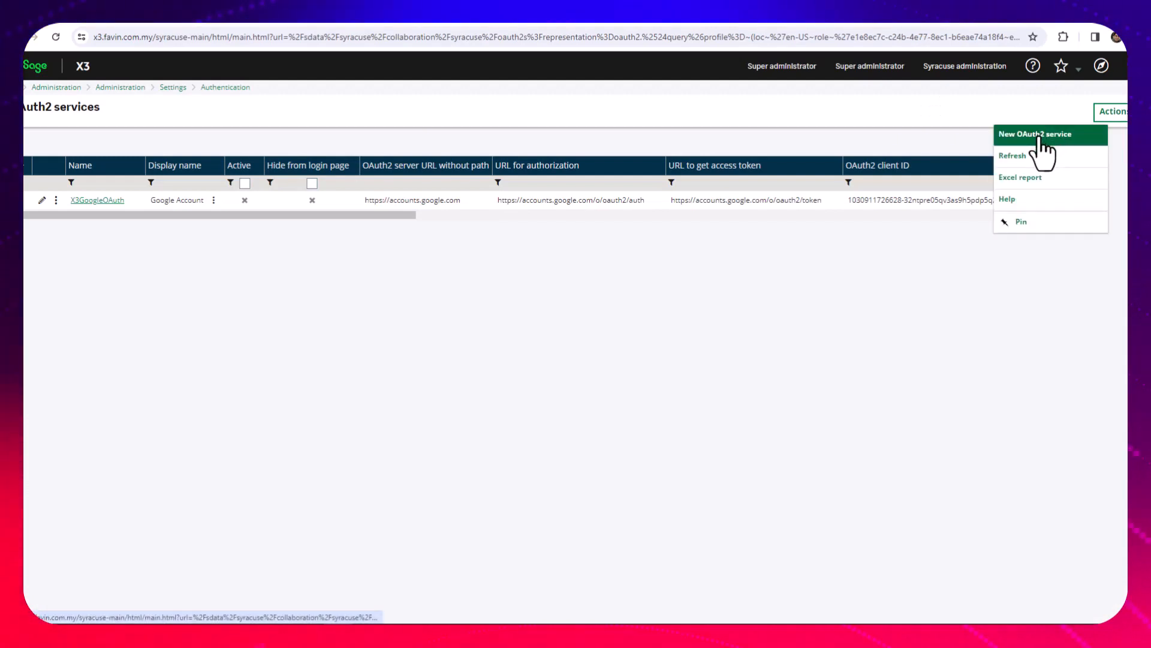
left_click(1044, 150)
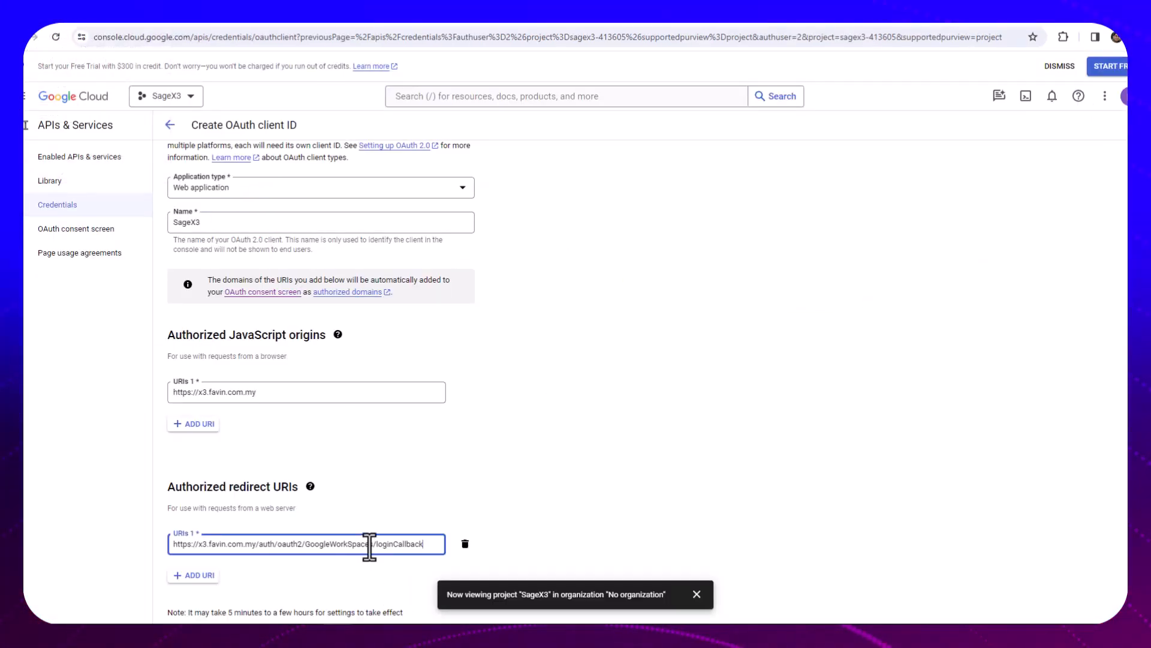
Name the OAuth2 service GoogleWorkSpaces, copied from the Google redirect URI, and set its display name to Google Workspaces
left_click_drag(355, 545, 306, 545)
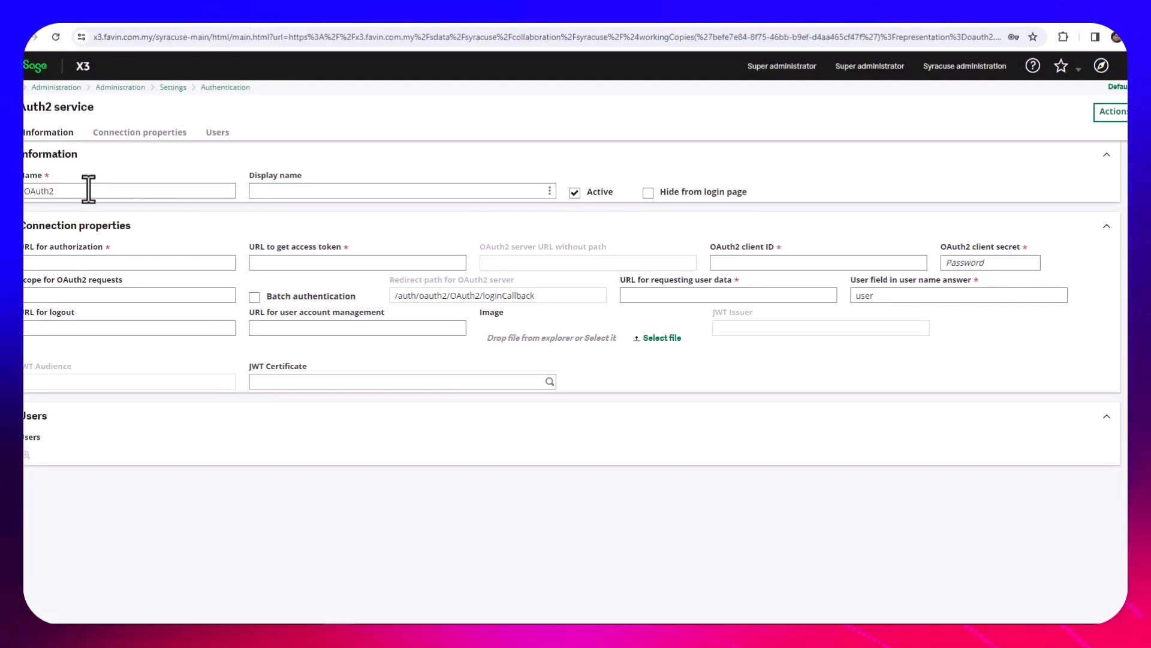
double_click(88, 187)
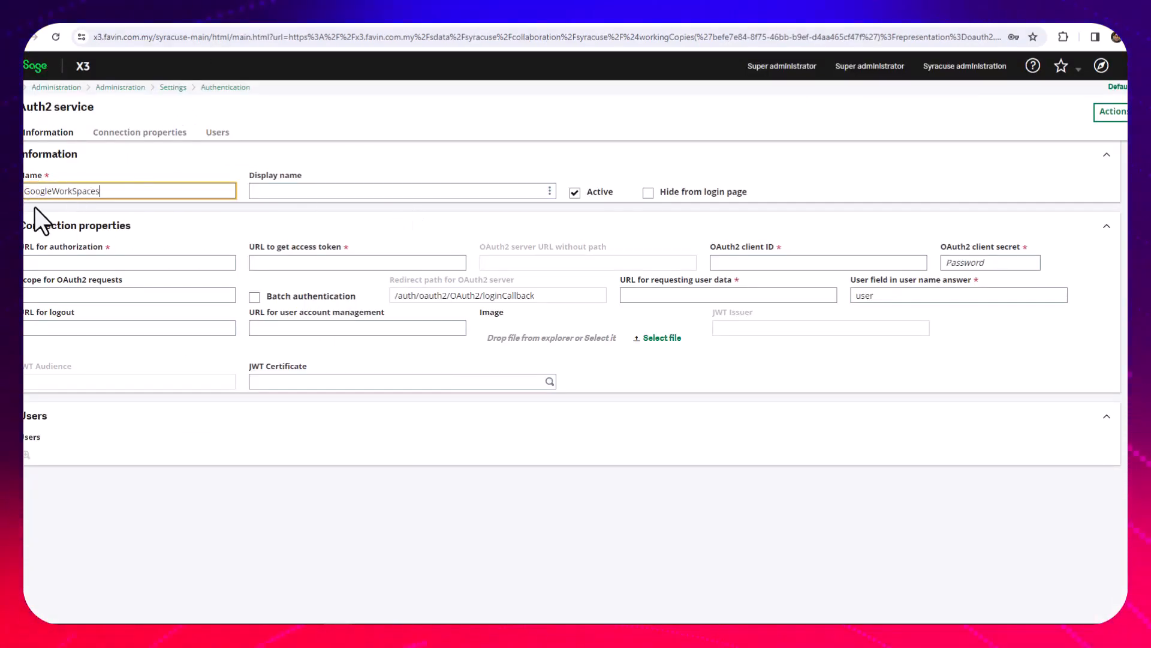
key("Tab")
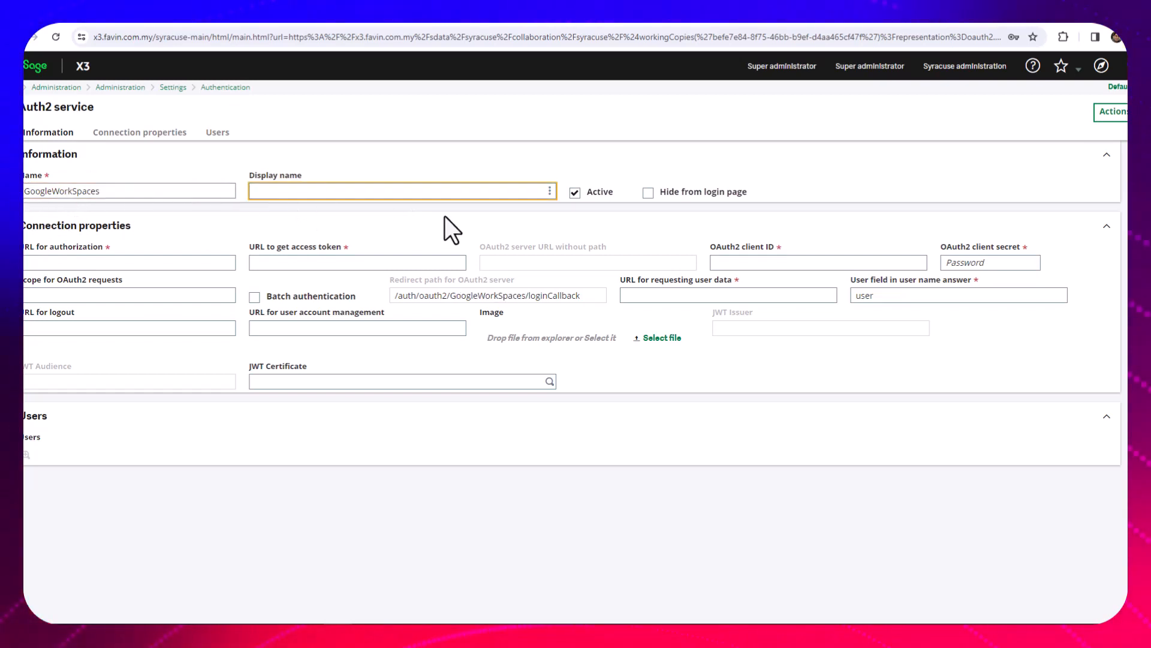
type("Google")
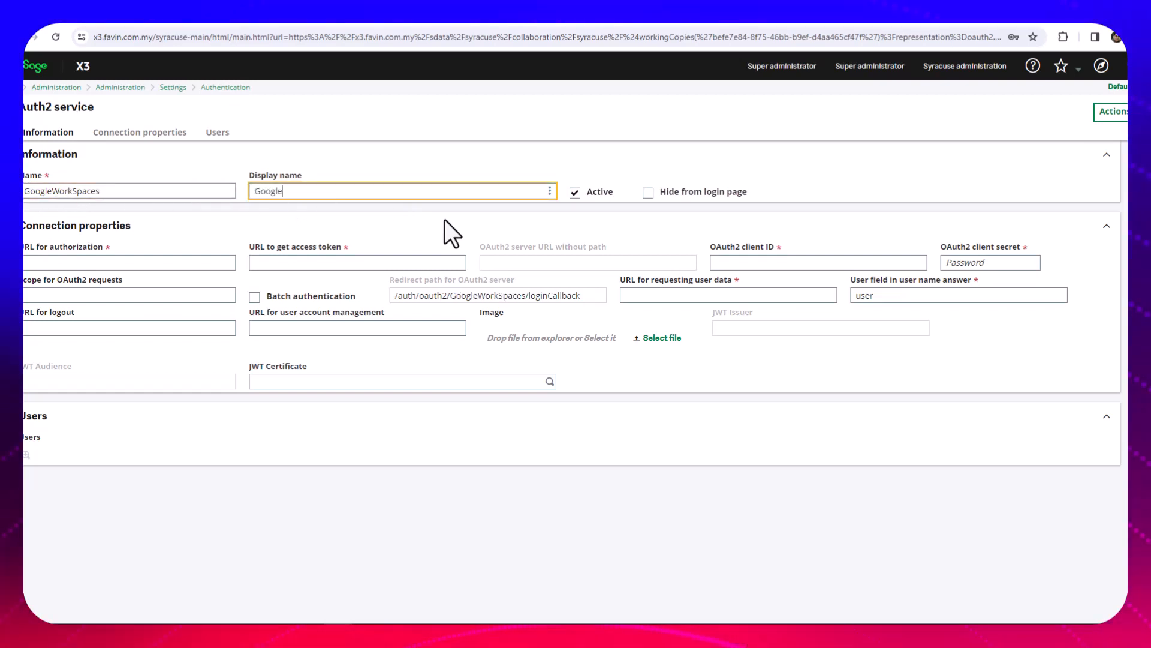
type(" Works")
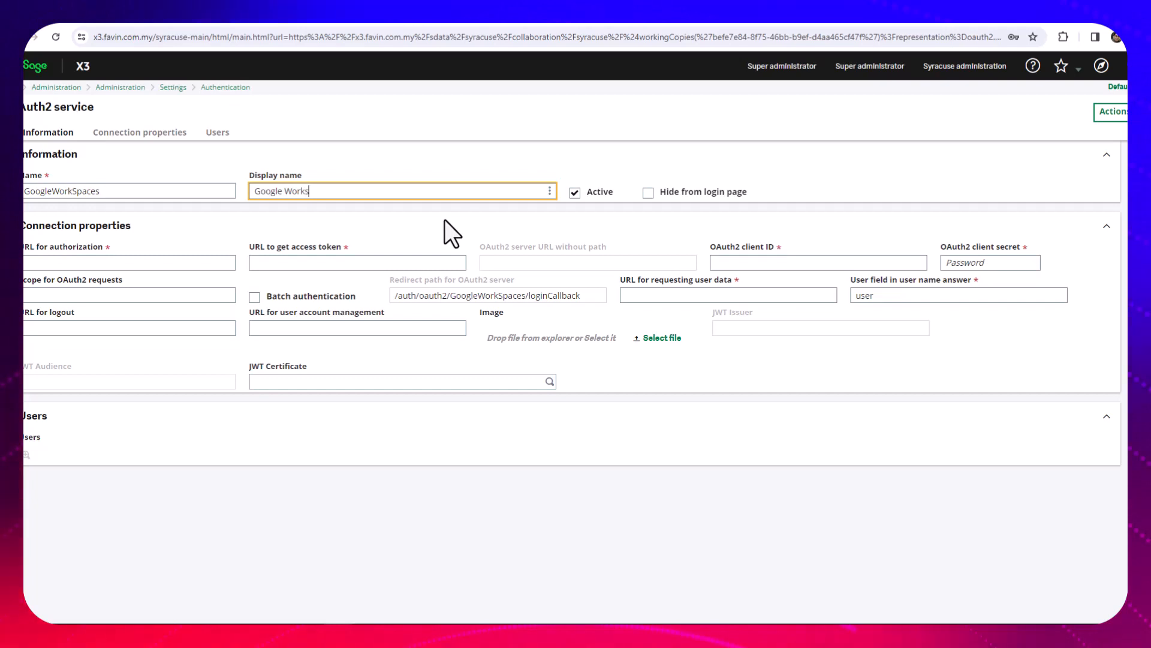
type("paces")
key("Tab")
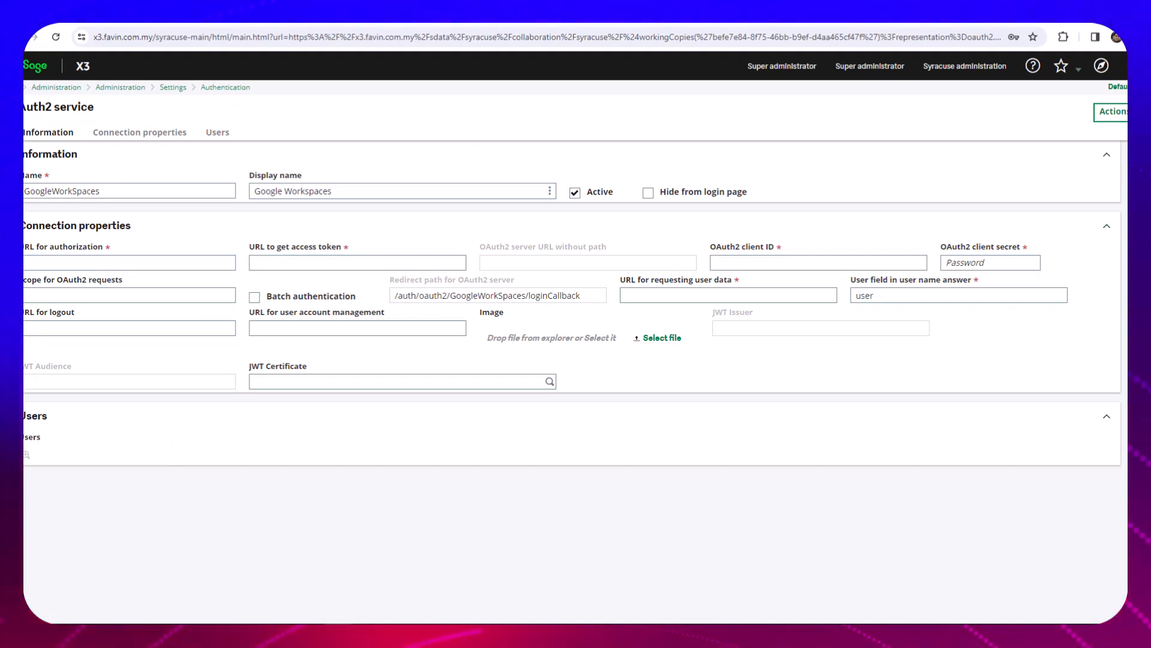
left_click(96, 264)
type("https://accounts.google.com/o/oauth2/auth")
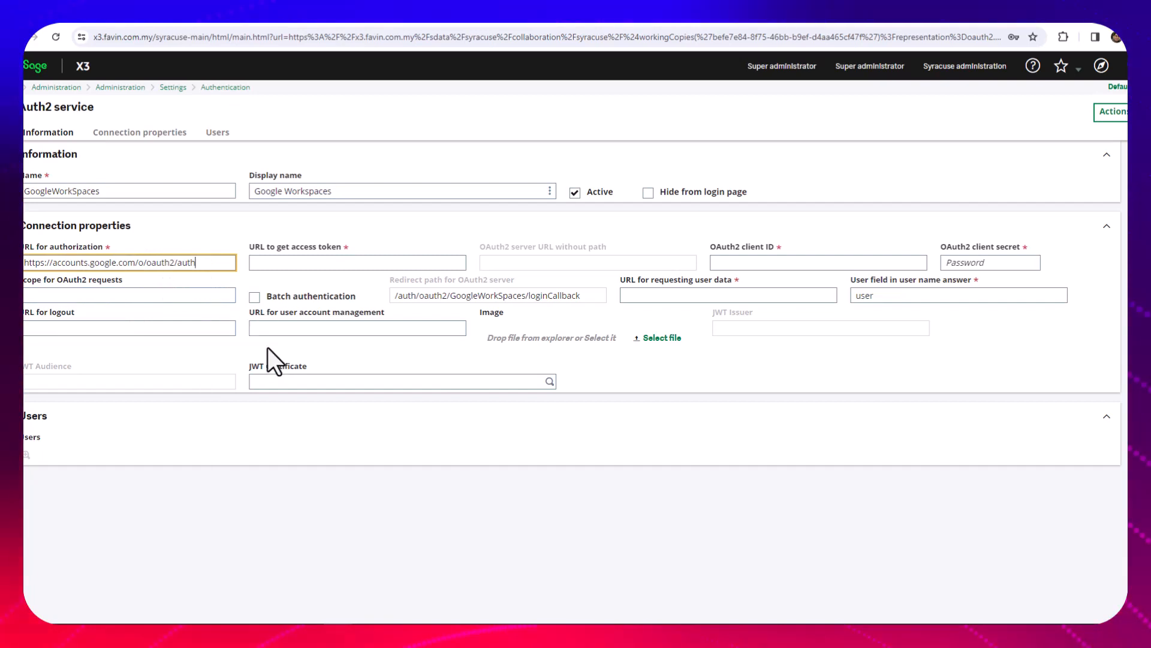
key("Tab")
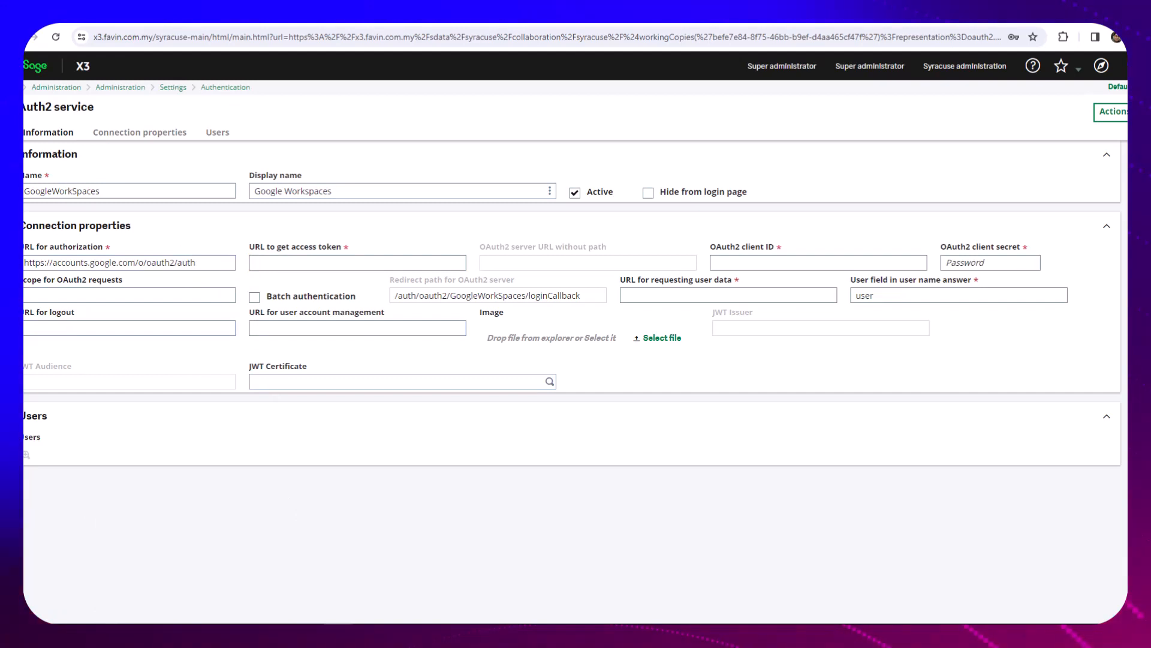
left_click(324, 263)
key("ctrl+v")
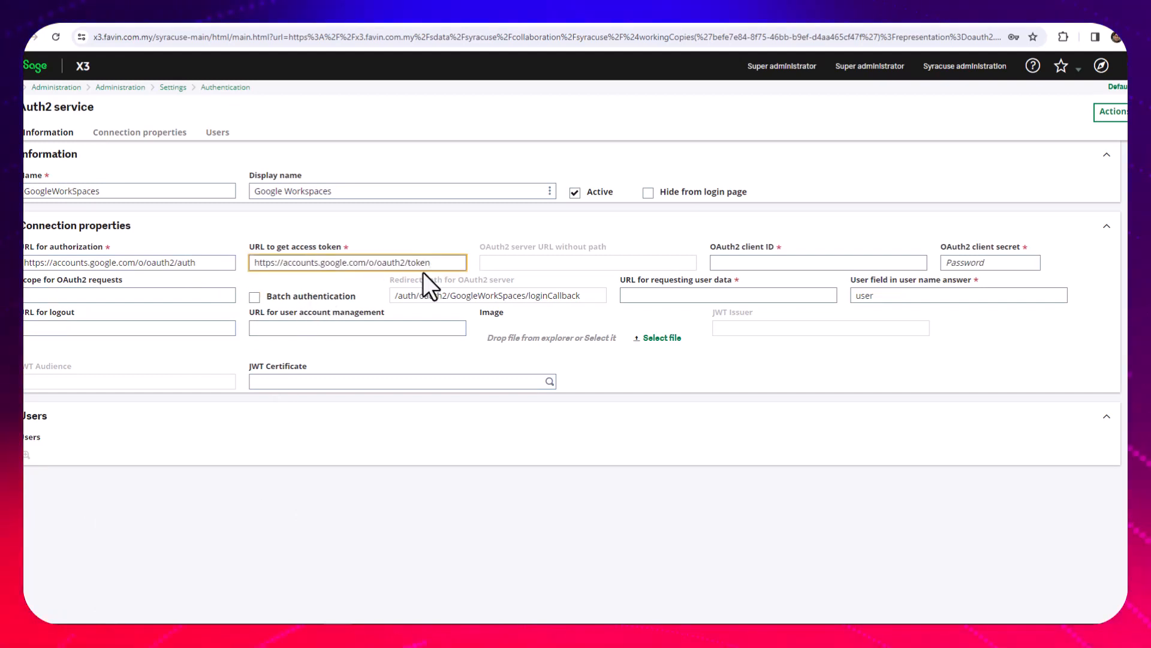
key("Tab")
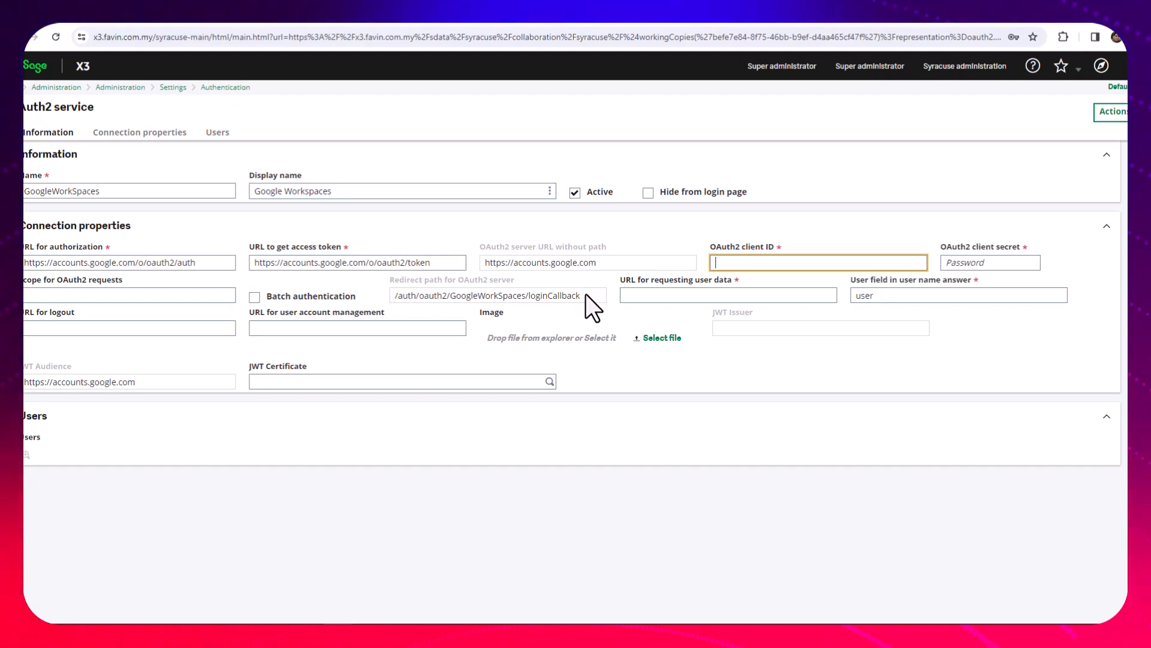
Copy the redirect path /auth/oauth2/GoogleWorkSpaces/loginCallback from the Sage X3 service into the authorized redirect URI in Google Cloud, keeping a single slash after the domain
left_click_drag(586, 294, 393, 293)
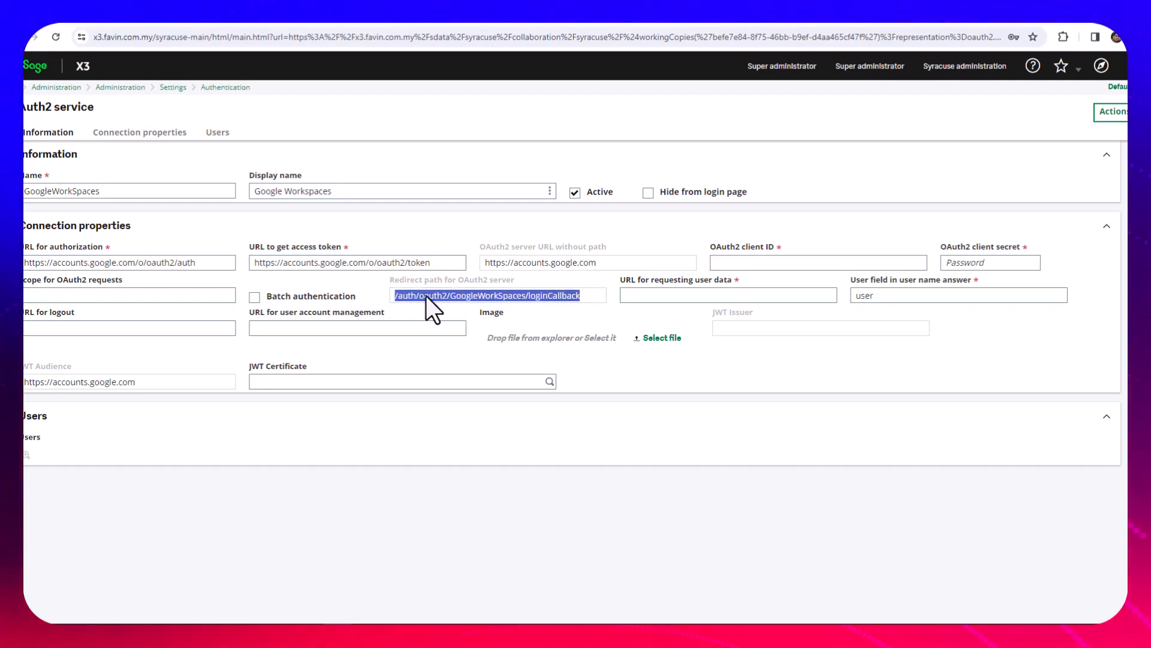
left_click(102, 18)
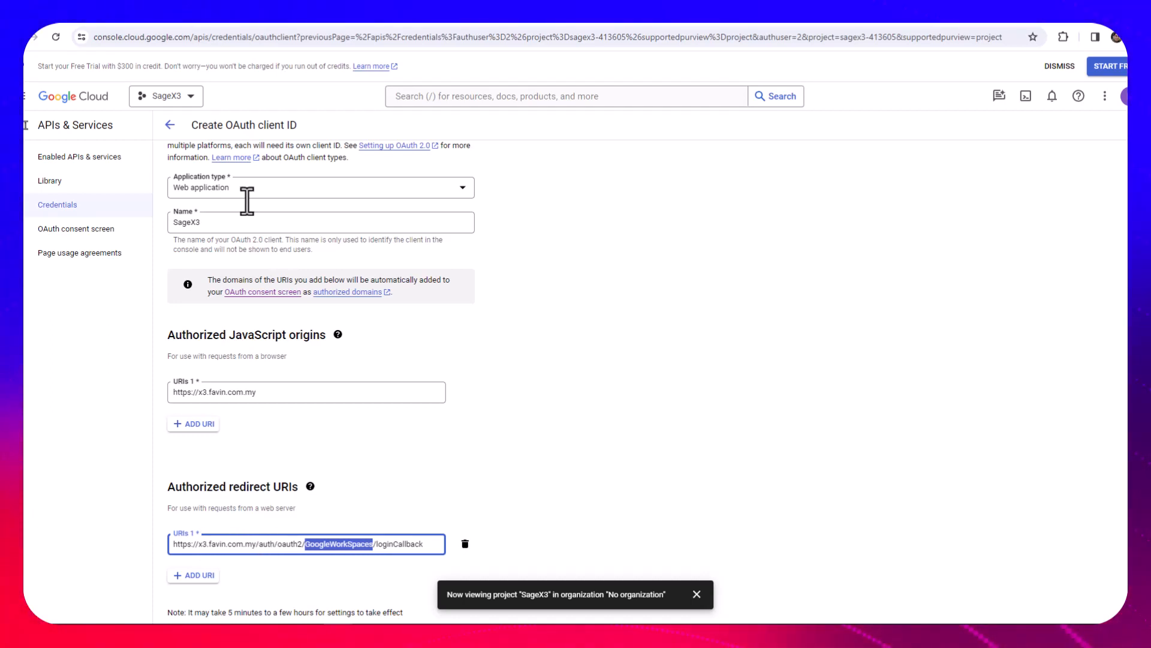
left_click(196, 7)
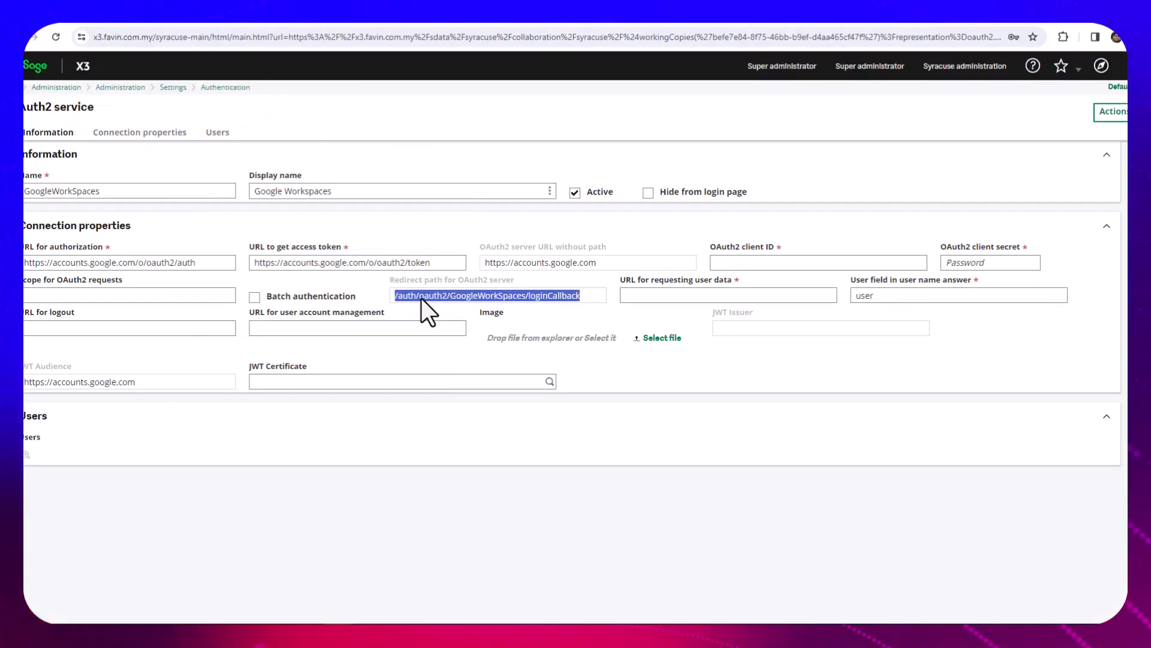
left_click_drag(568, 299, 389, 294)
right_click(422, 293)
left_click(445, 301)
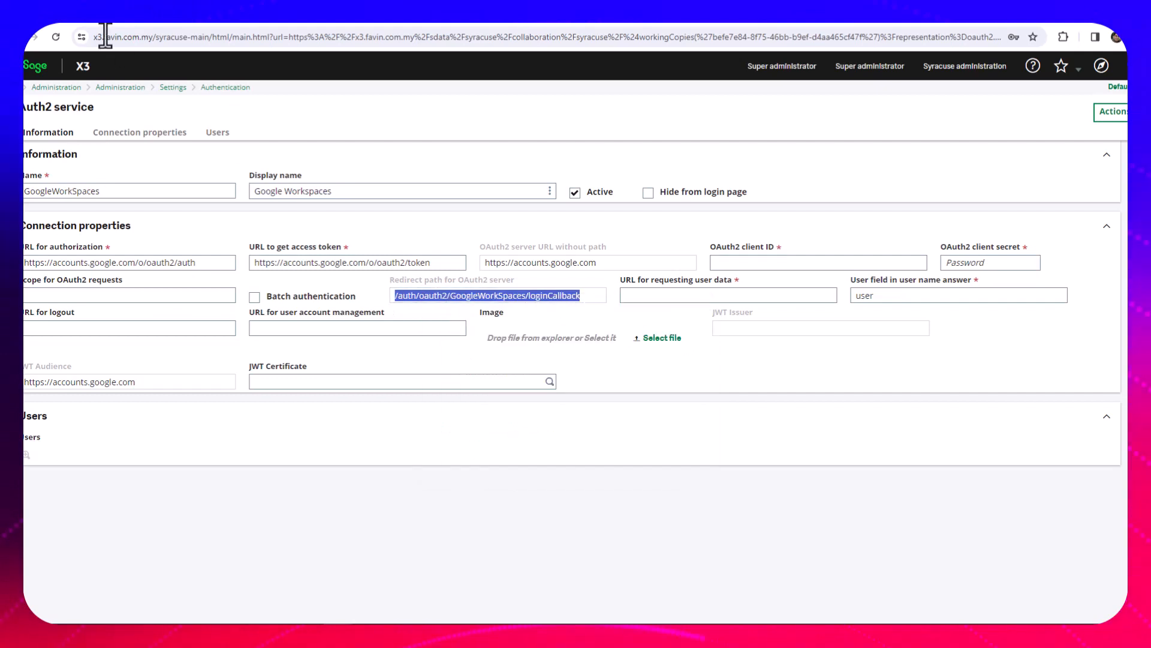
left_click(91, 11)
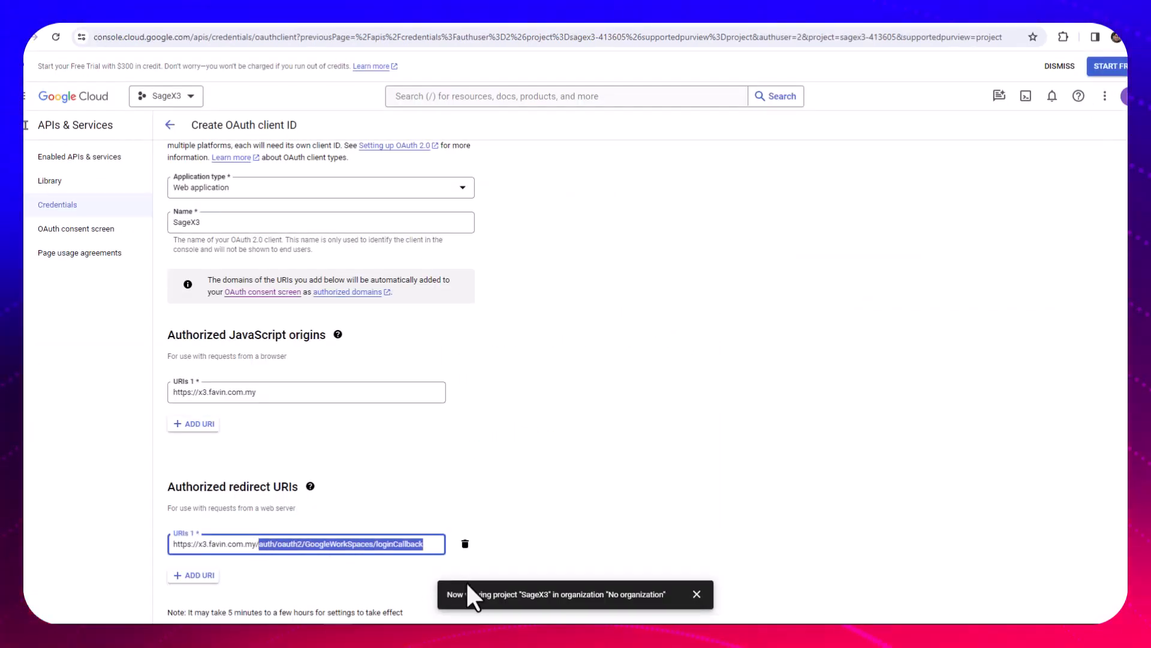
key("ctrl+v")
left_click(258, 544)
key("BackSpace")
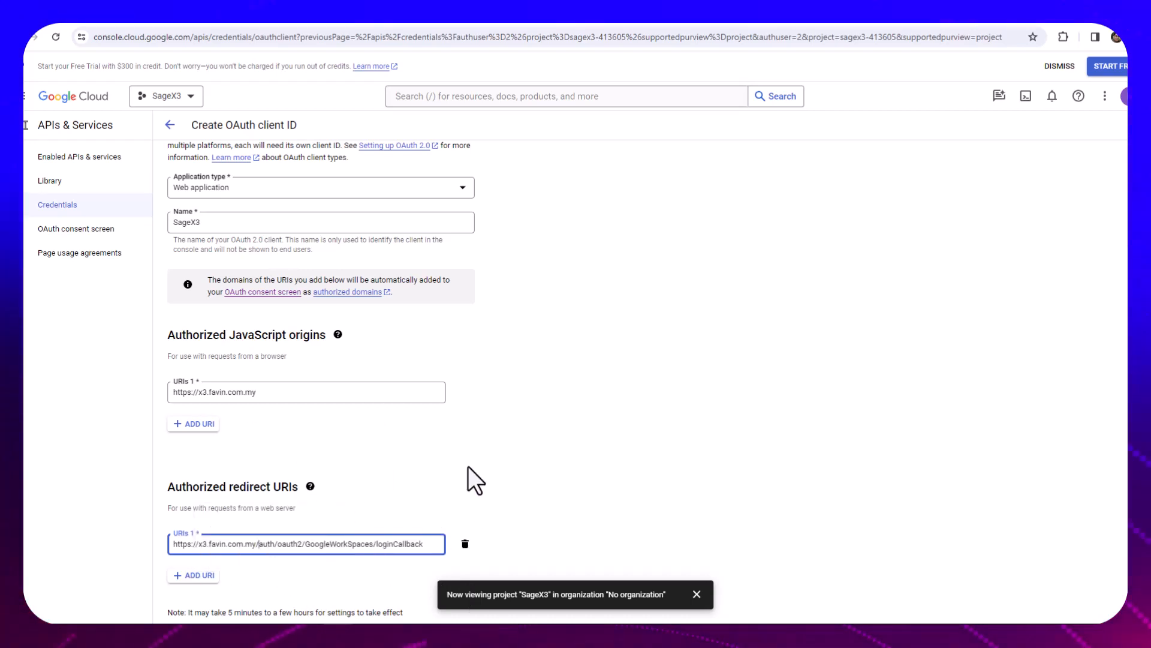
Create the SageX3 OAuth client in Google Cloud and download its credentials as JSON
left_click(220, 22)
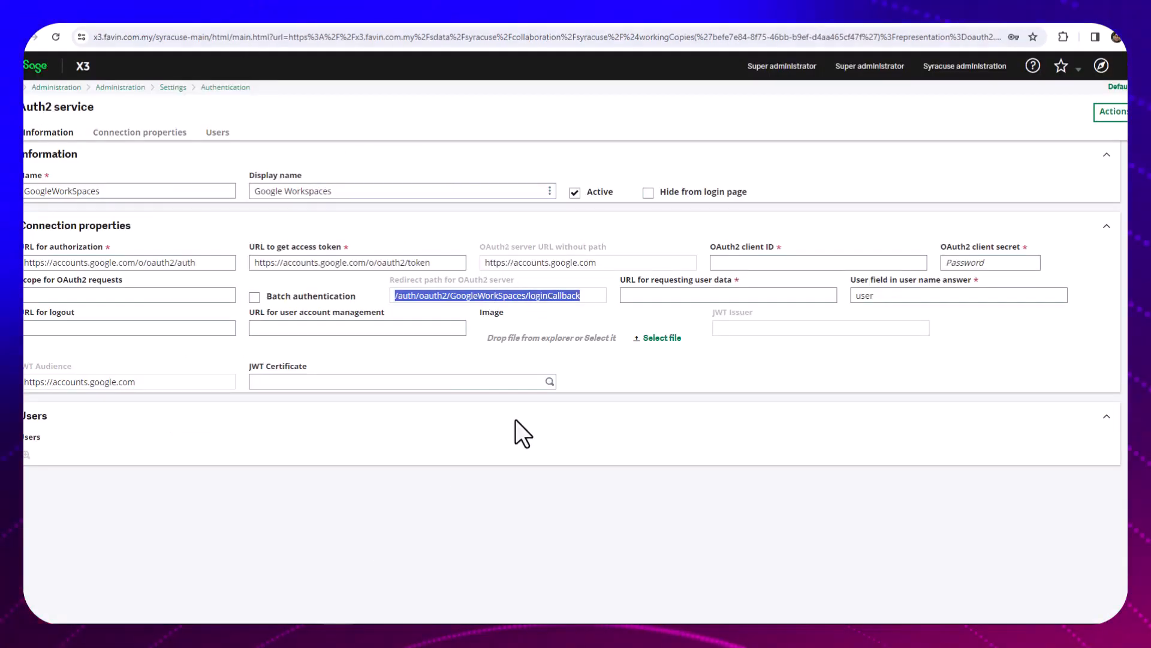
left_click(84, 20)
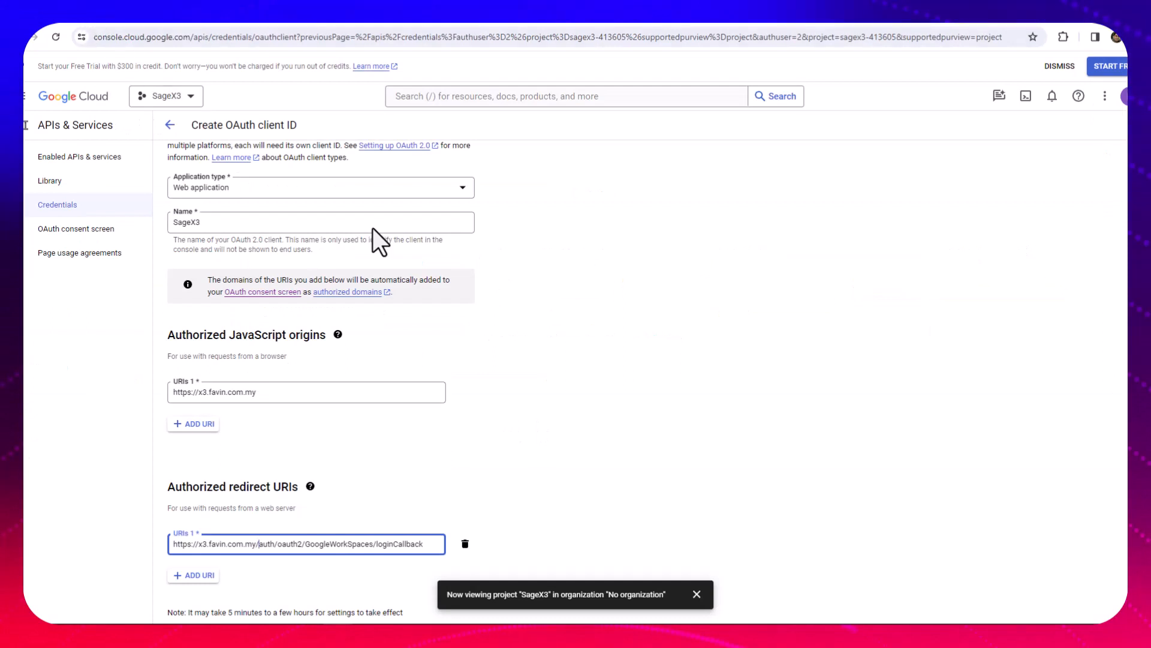
scroll(598, 358, "down", 1)
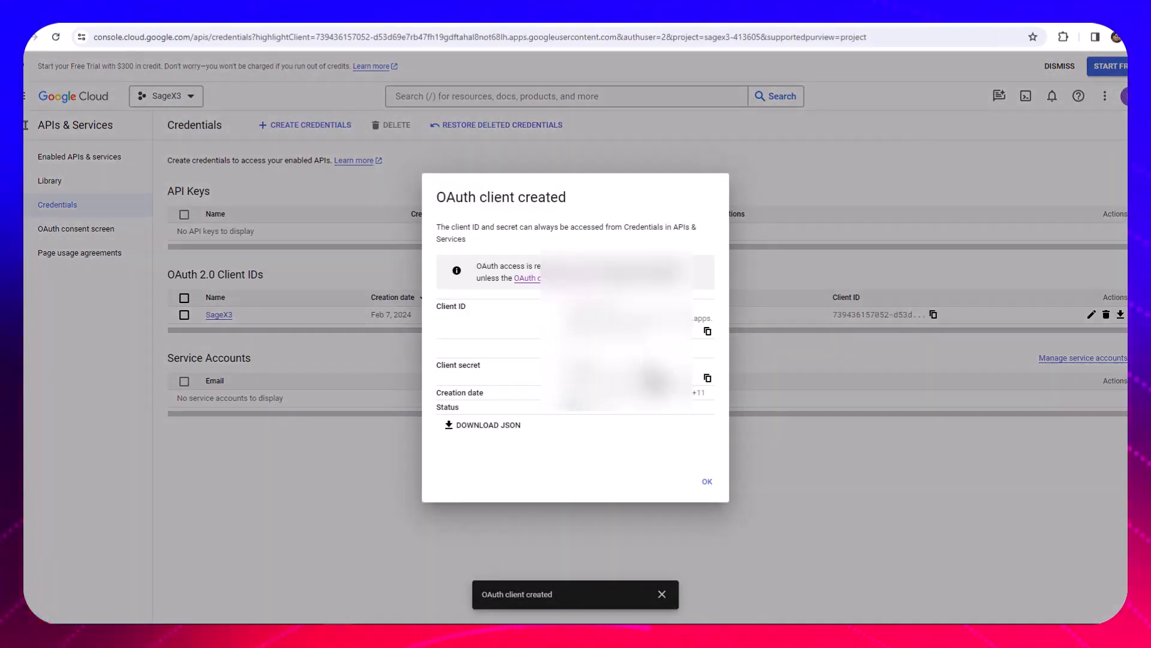
left_click(497, 429)
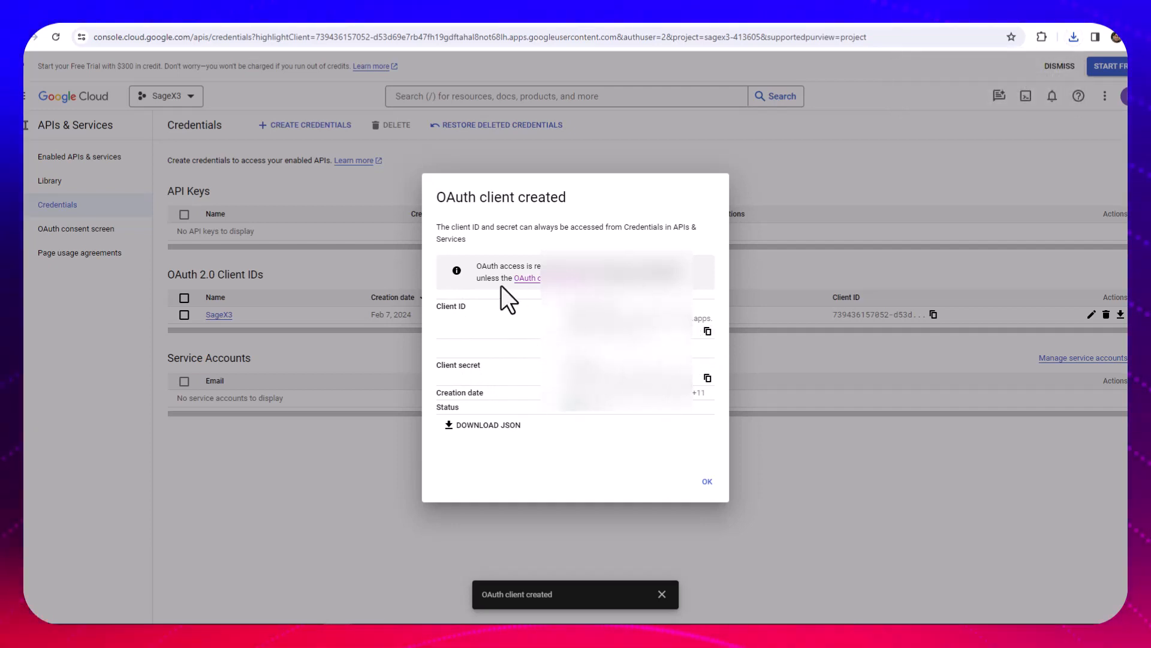
Switch to Sage X3 and paste the Google client ID as the service's OAuth2 client ID
left_click(192, 21)
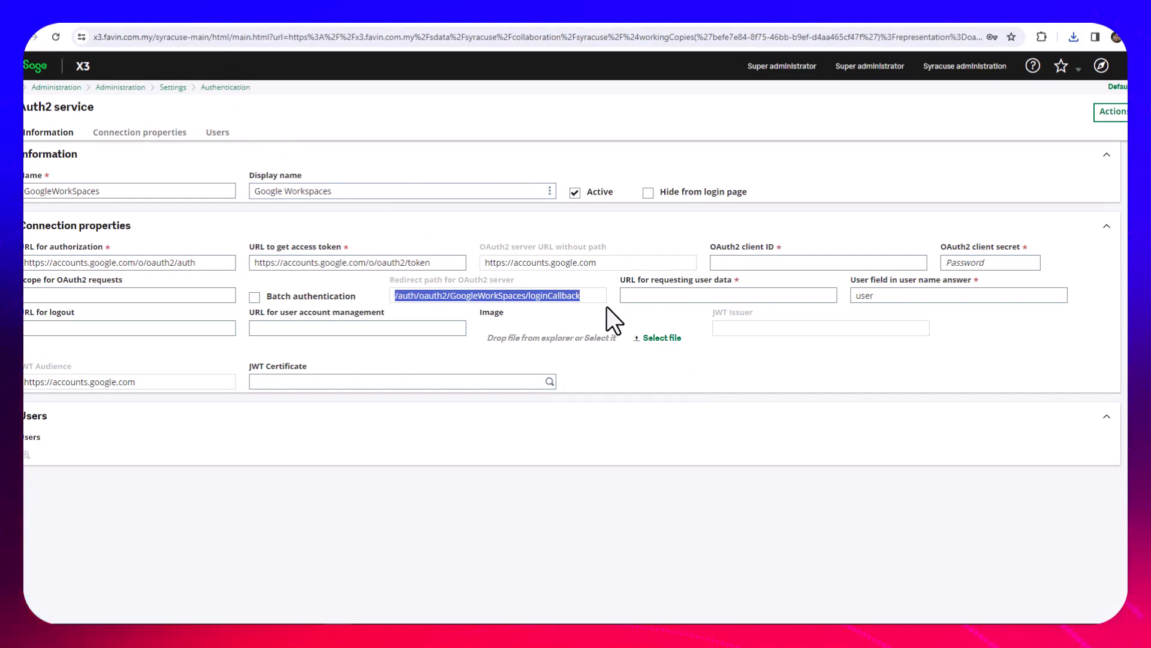
left_click(755, 263)
key("ctrl+v")
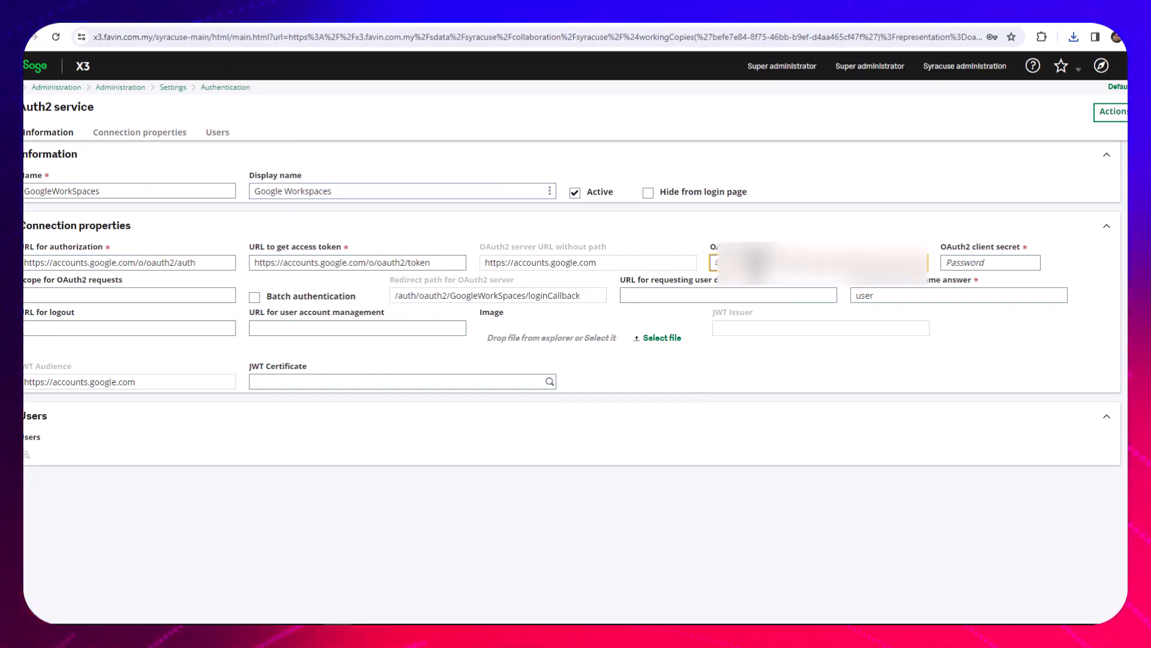
Copy the client secret from Google Cloud and paste it as the OAuth2 client secret in the Sage X3 service
left_click(100, 21)
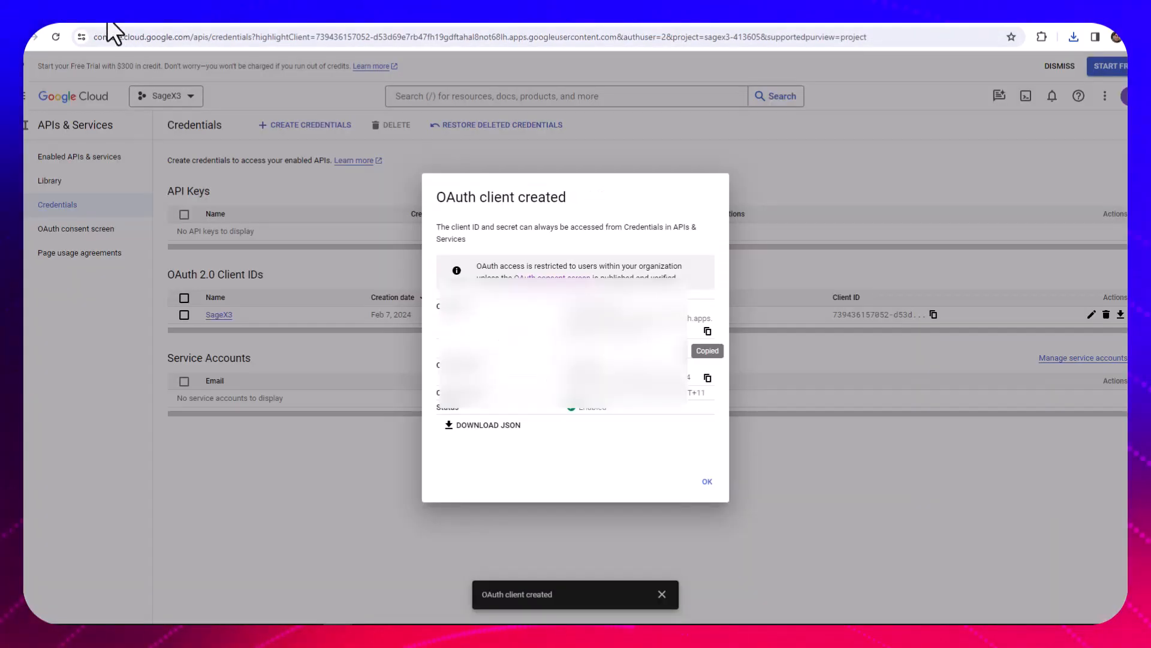
left_click(707, 377)
left_click(236, 24)
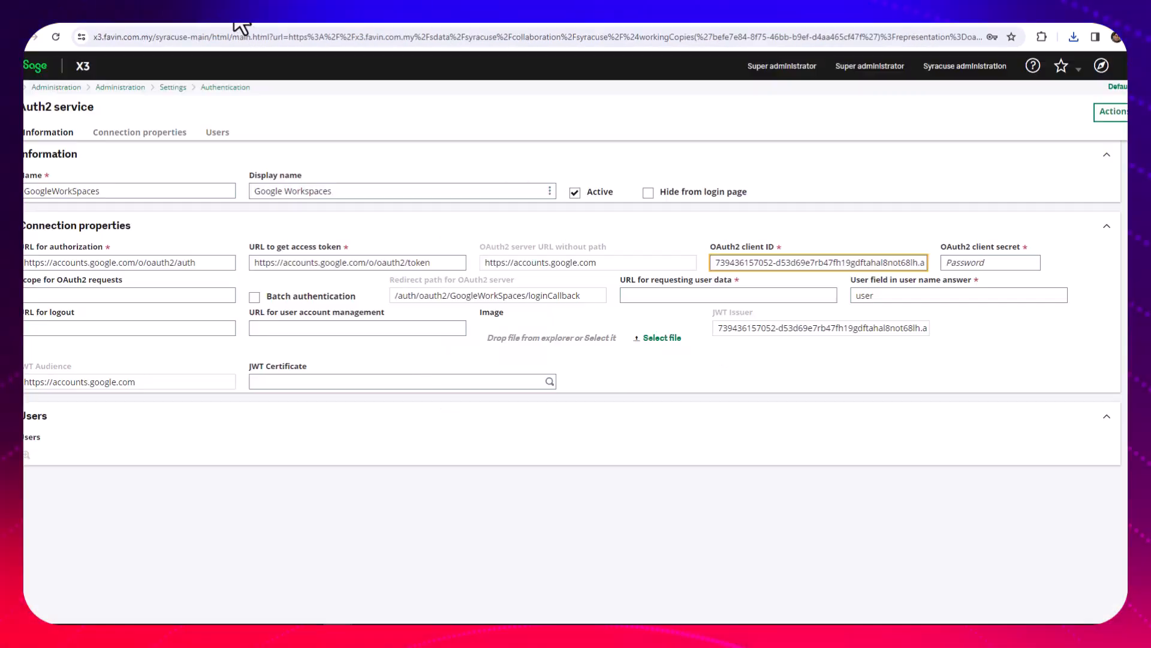
left_click(981, 264)
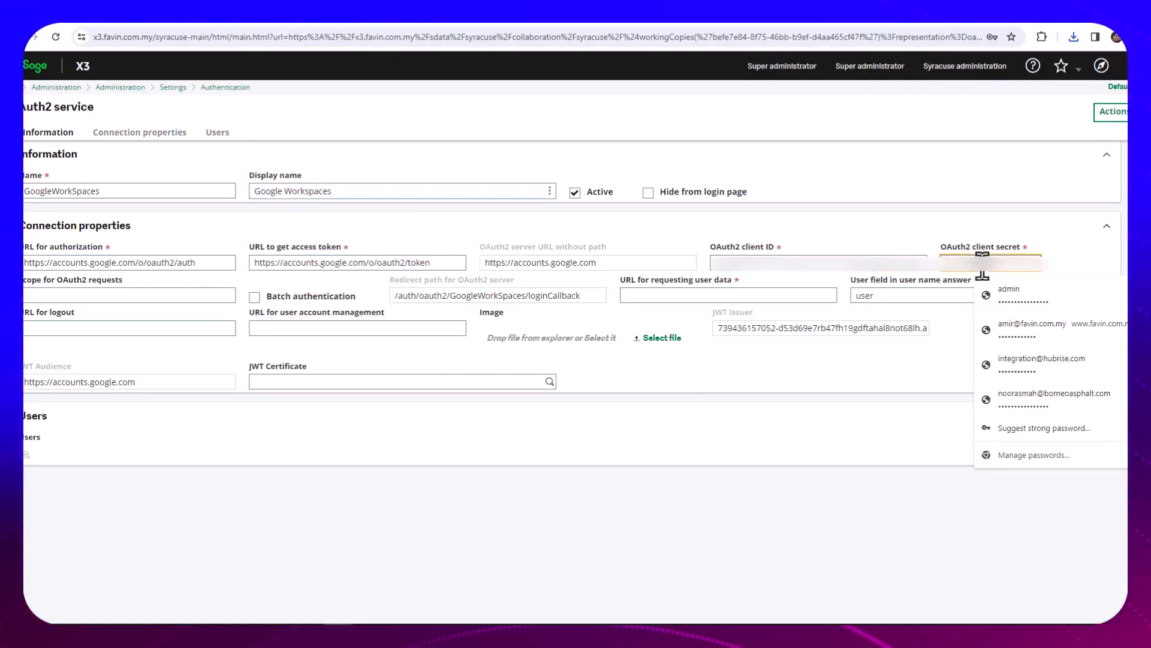
key("Tab")
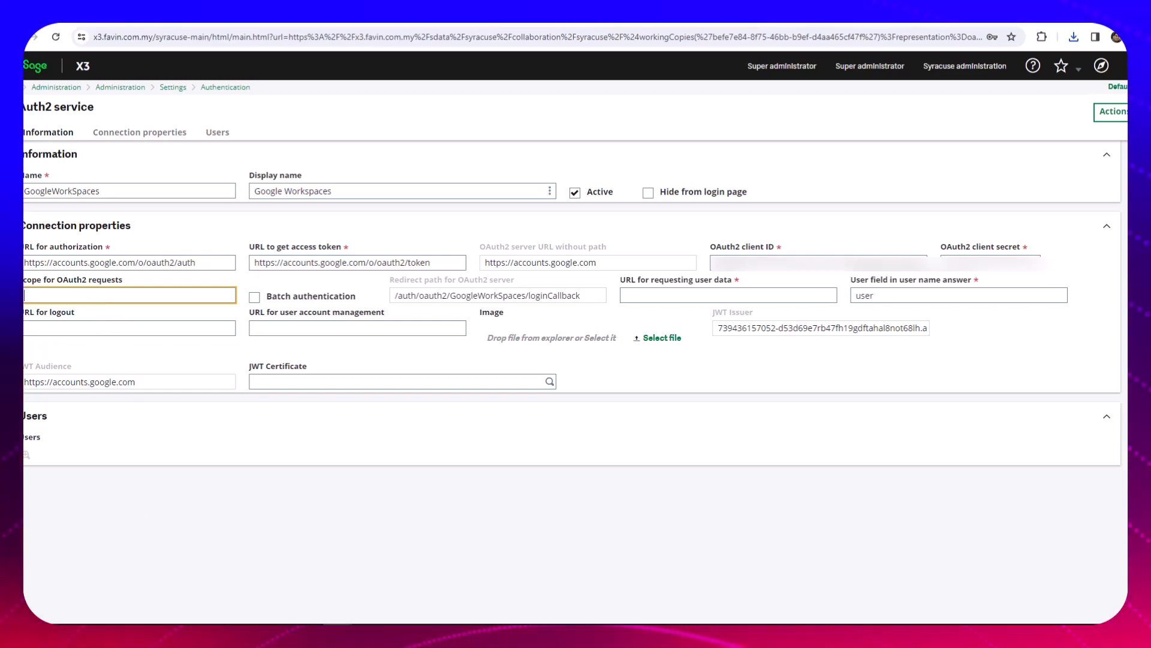
key("alt+Tab")
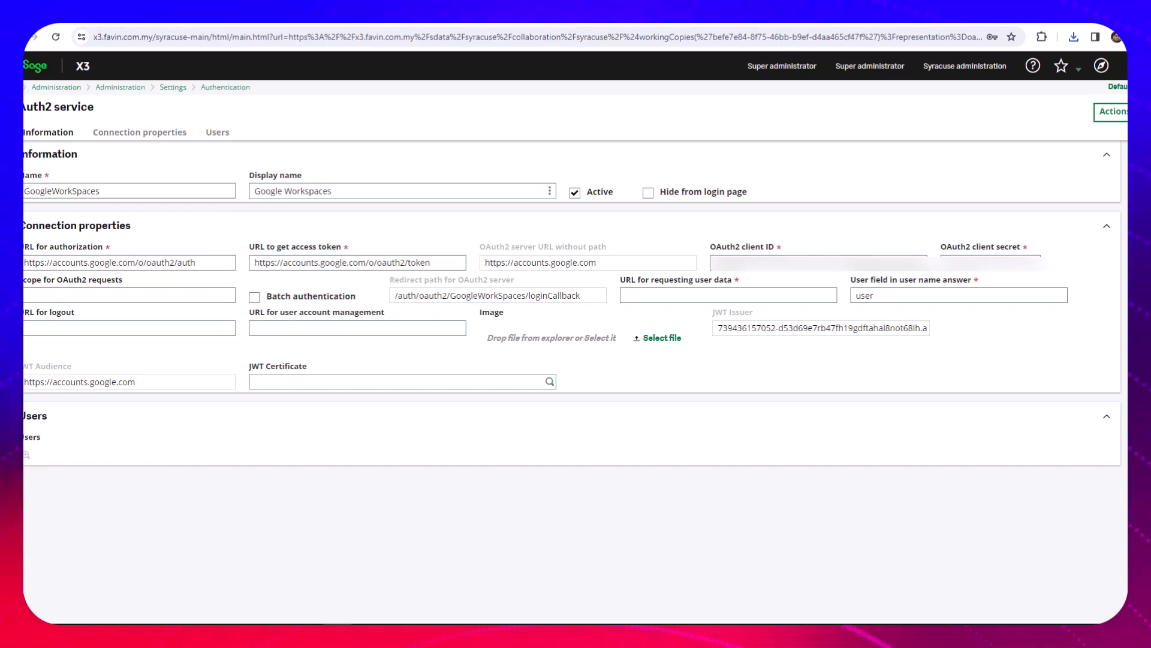
left_click(51, 297)
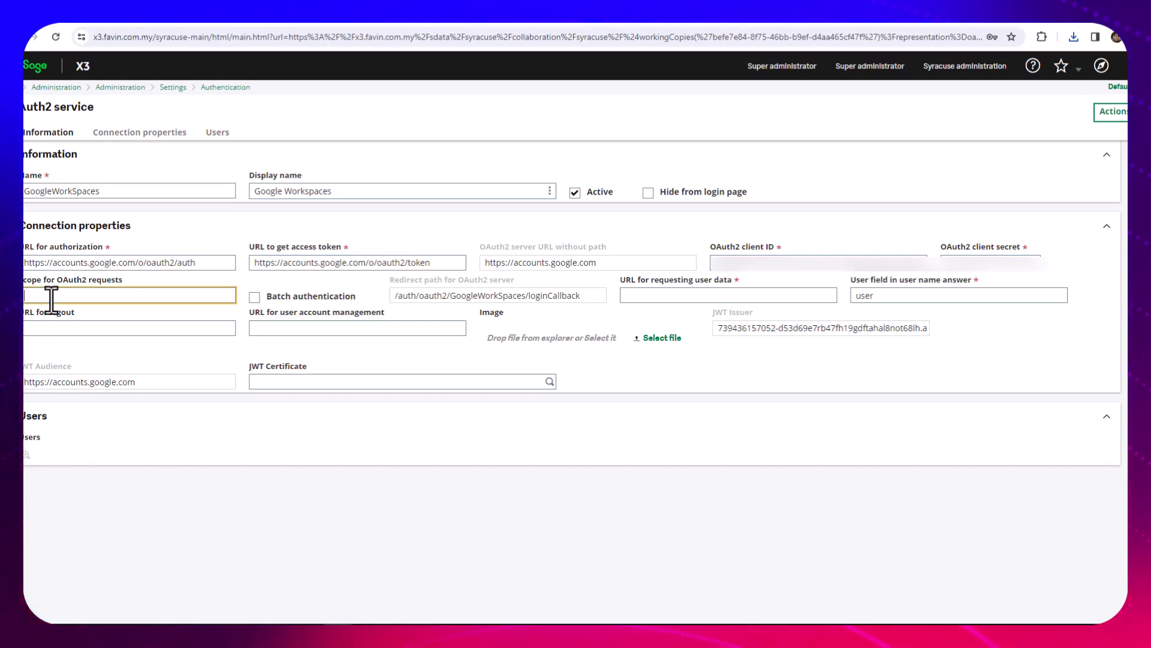
key("ctrl+v")
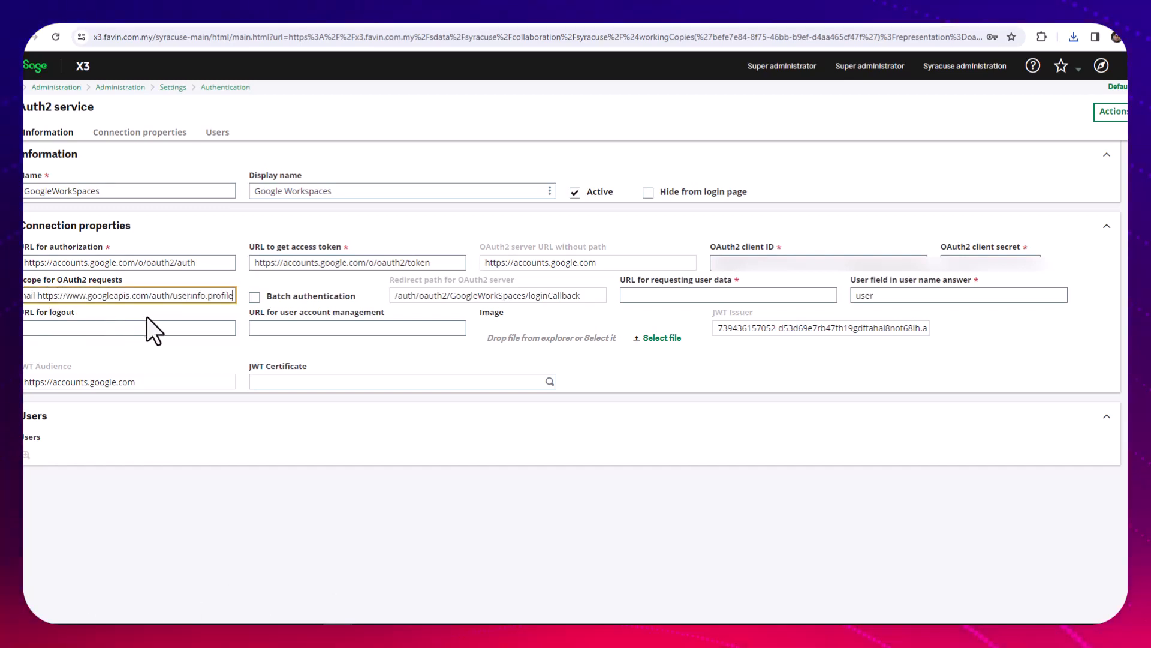
left_click_drag(35, 297, 23, 297)
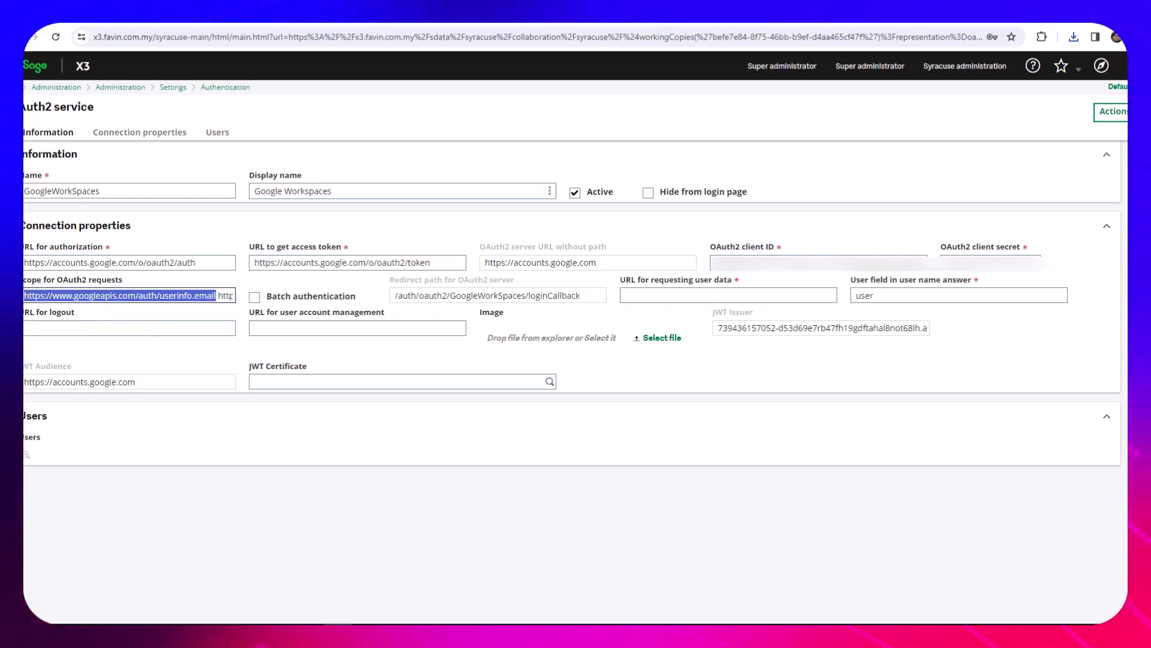
left_click(213, 300)
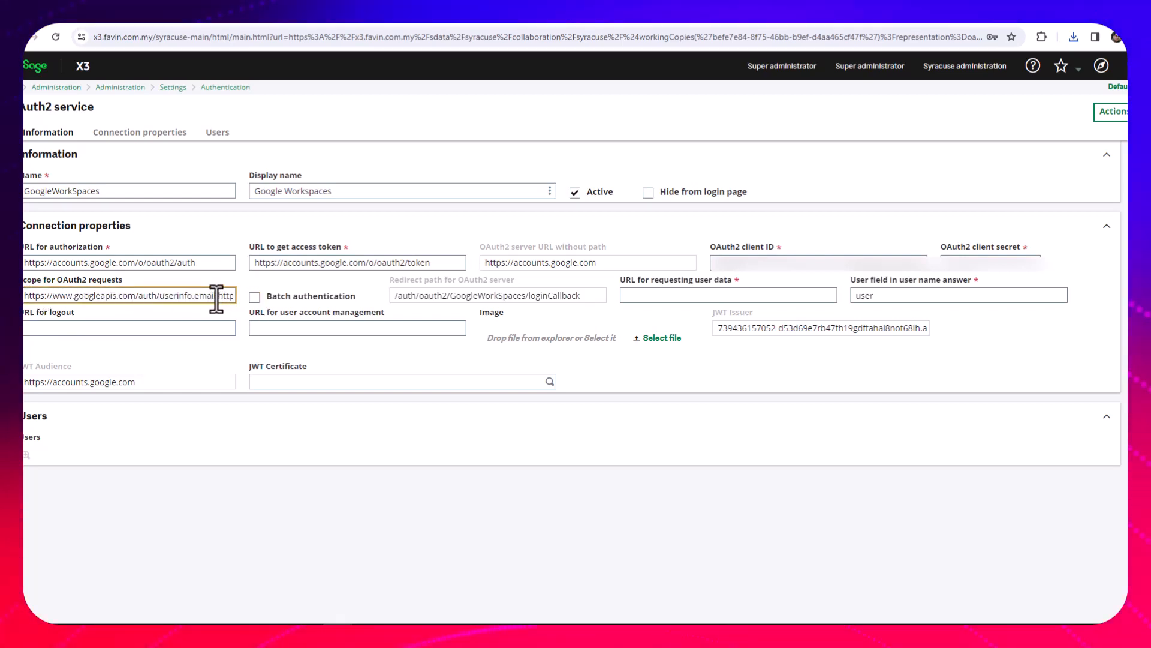
left_click_drag(216, 297, 307, 321)
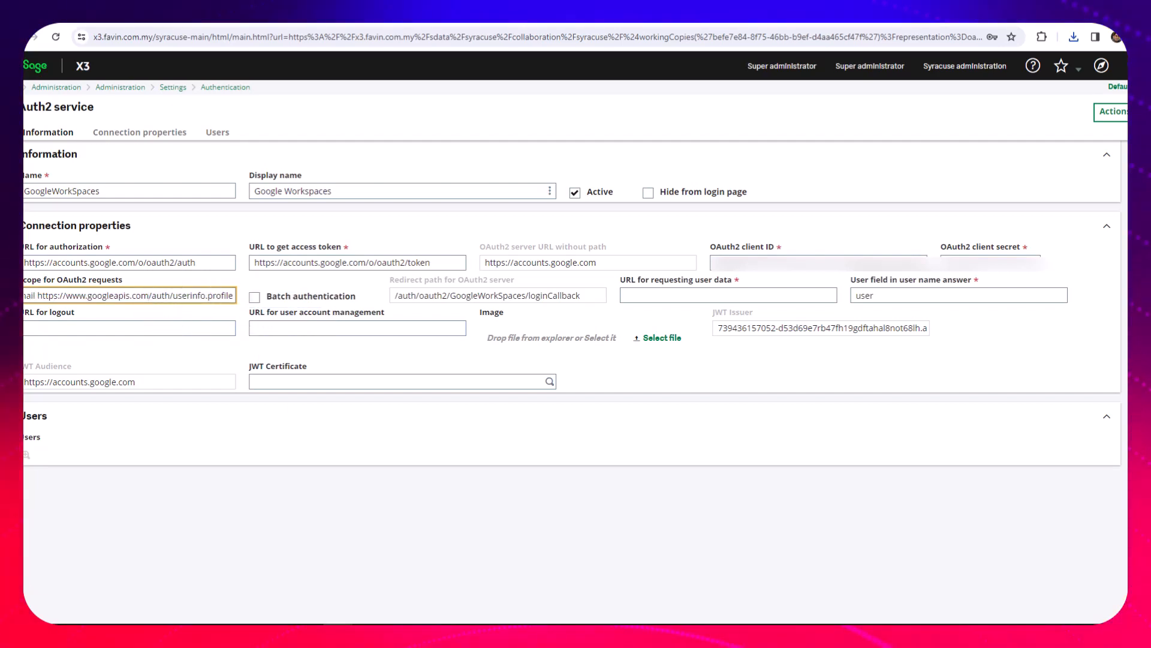
key("Tab")
key("Tab")
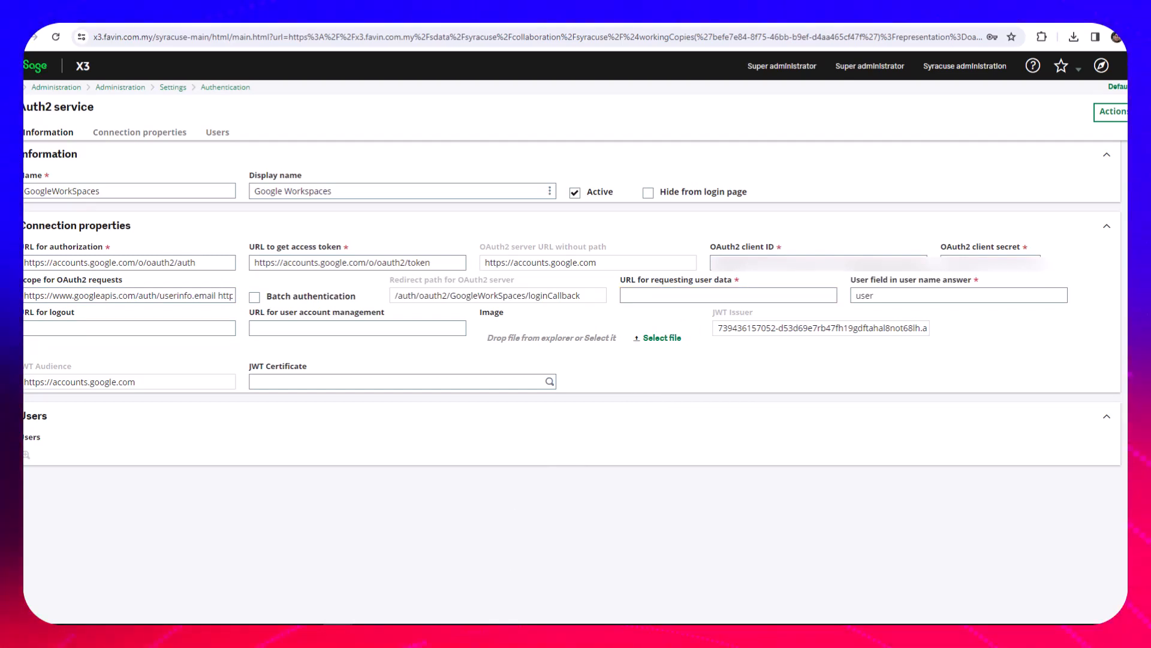
key("ctrl+v")
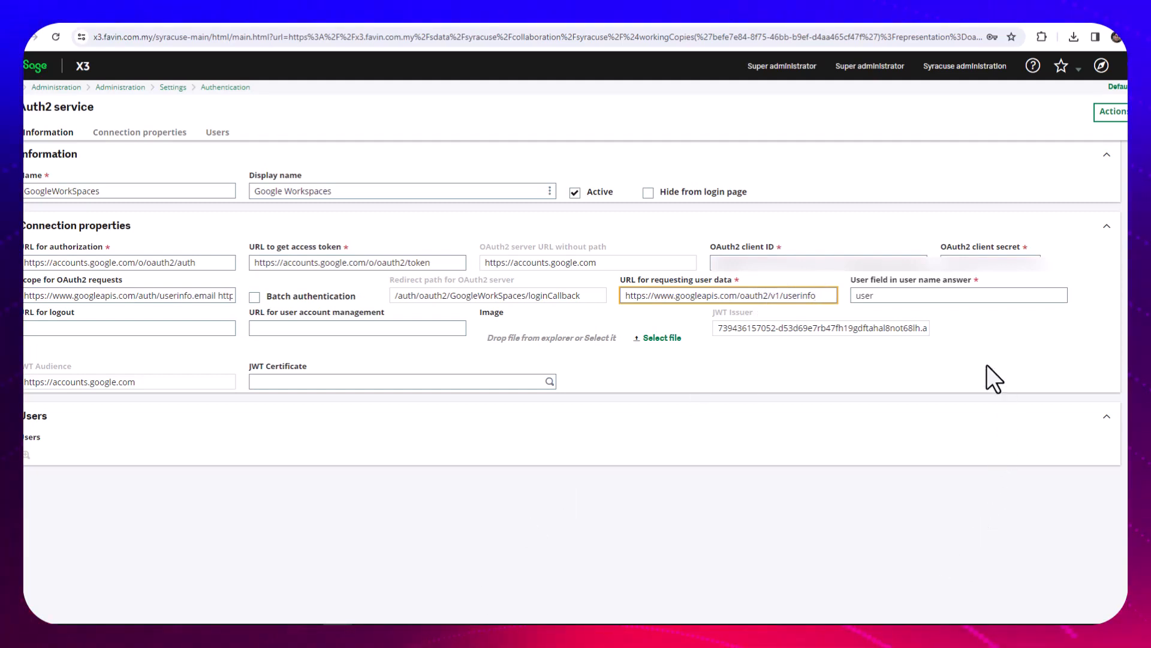
Set the user field in the user name answer to email and save the OAuth2 service
left_click(881, 300)
type("e")
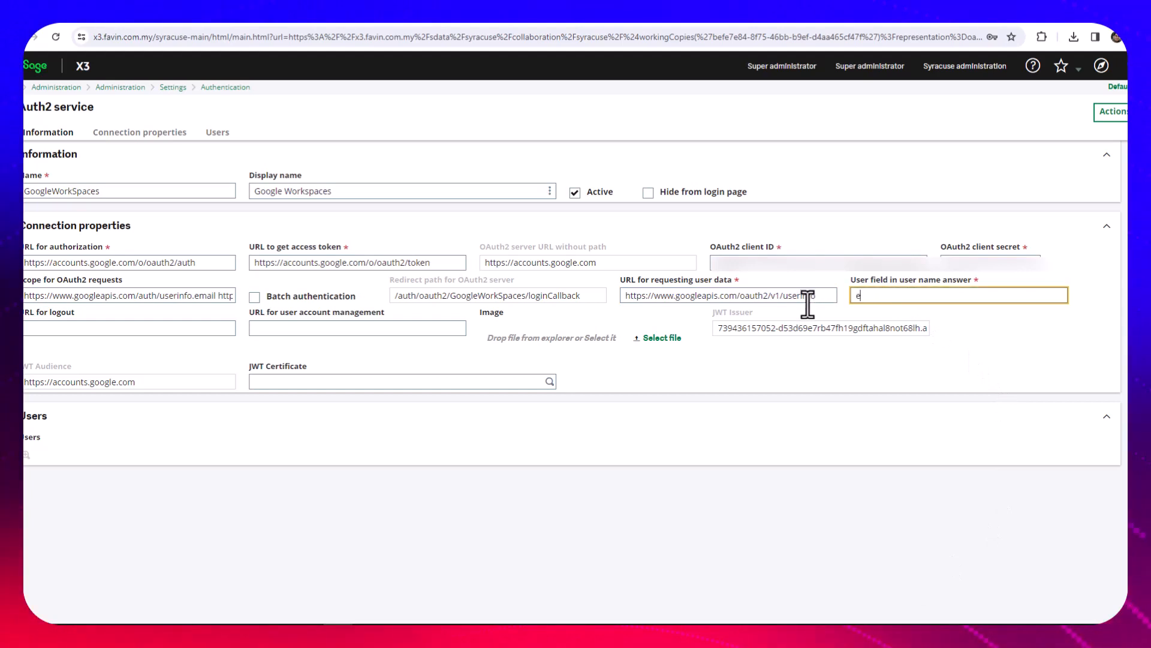
type("mail")
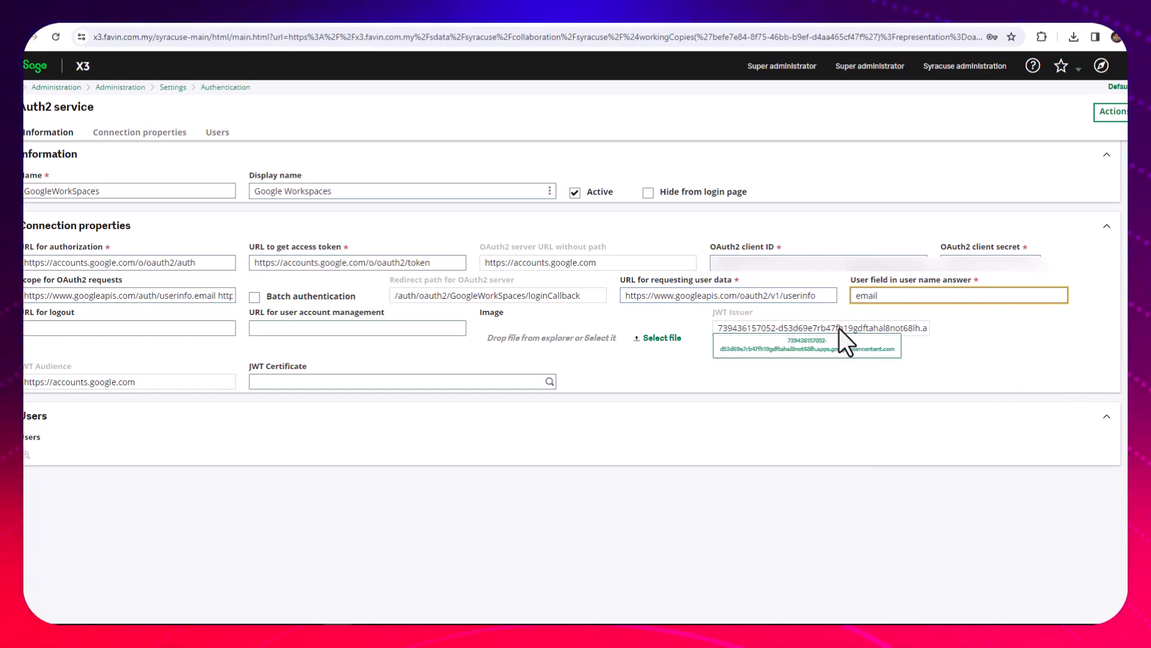
left_click(1110, 114)
left_click(1014, 131)
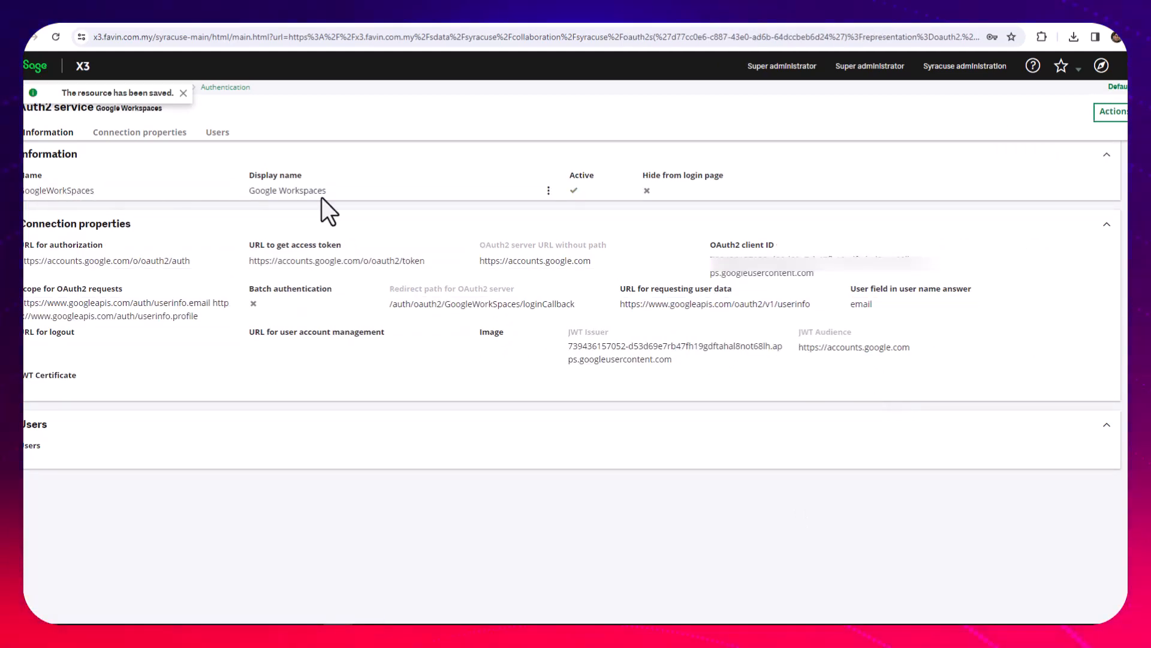
left_click_drag(323, 192, 249, 192)
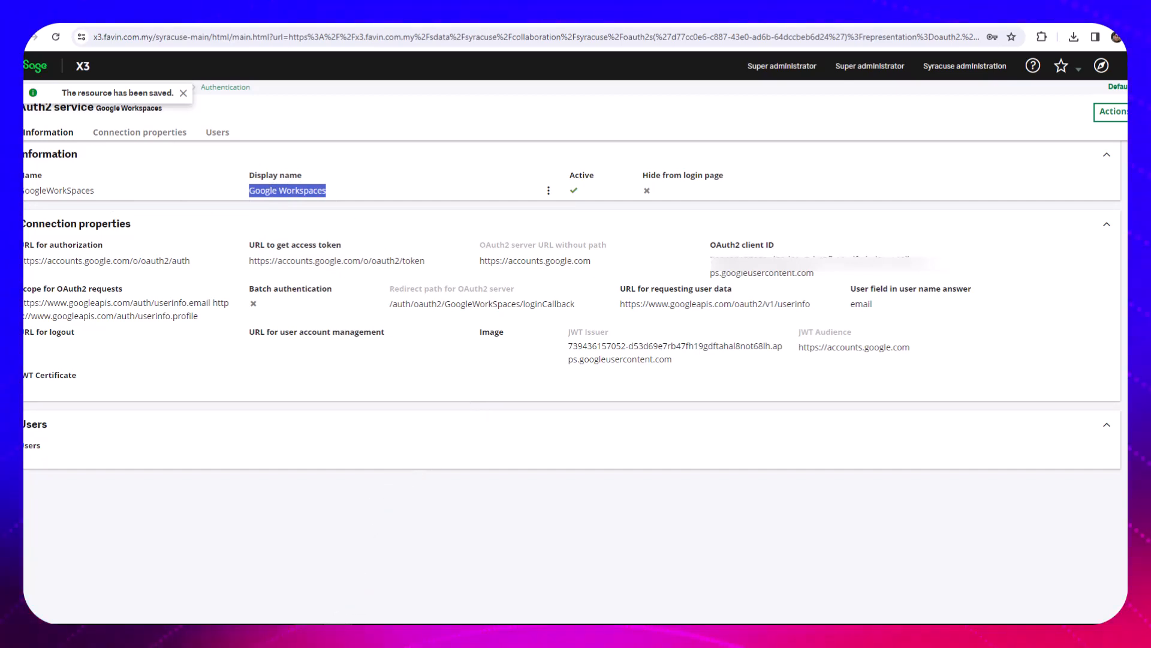
Switch to the server's File Explorer and open nodelocal.js from D:\Sage\SyracuseComponent\syracuse\bin in Notepad++
left_click(309, 636)
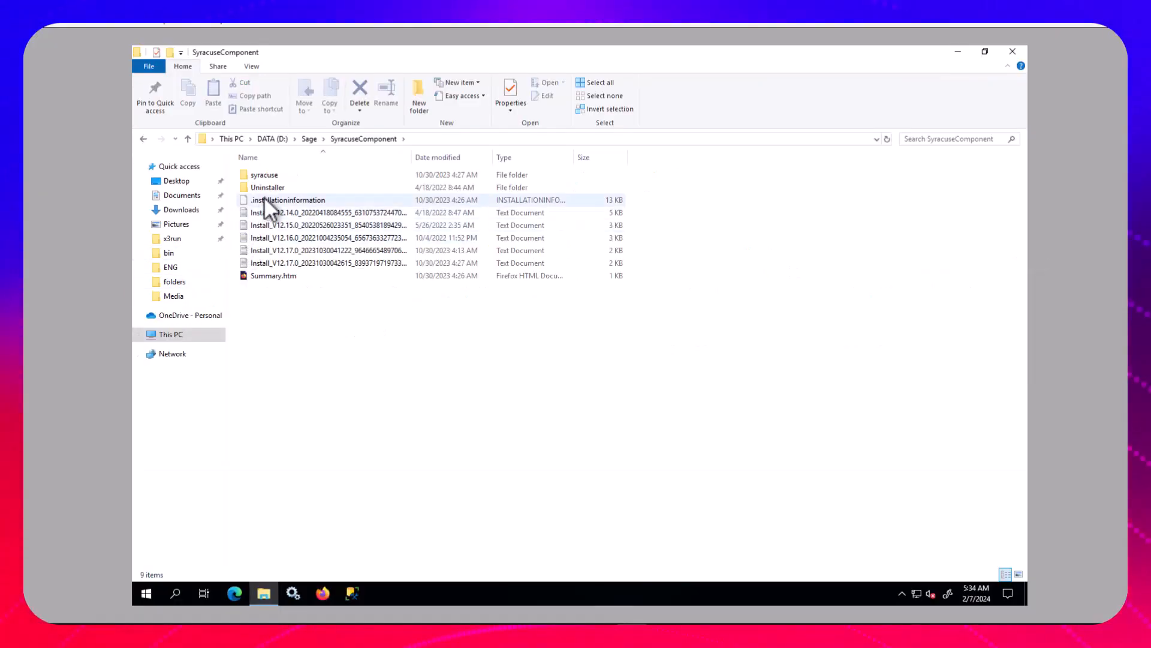
double_click(266, 176)
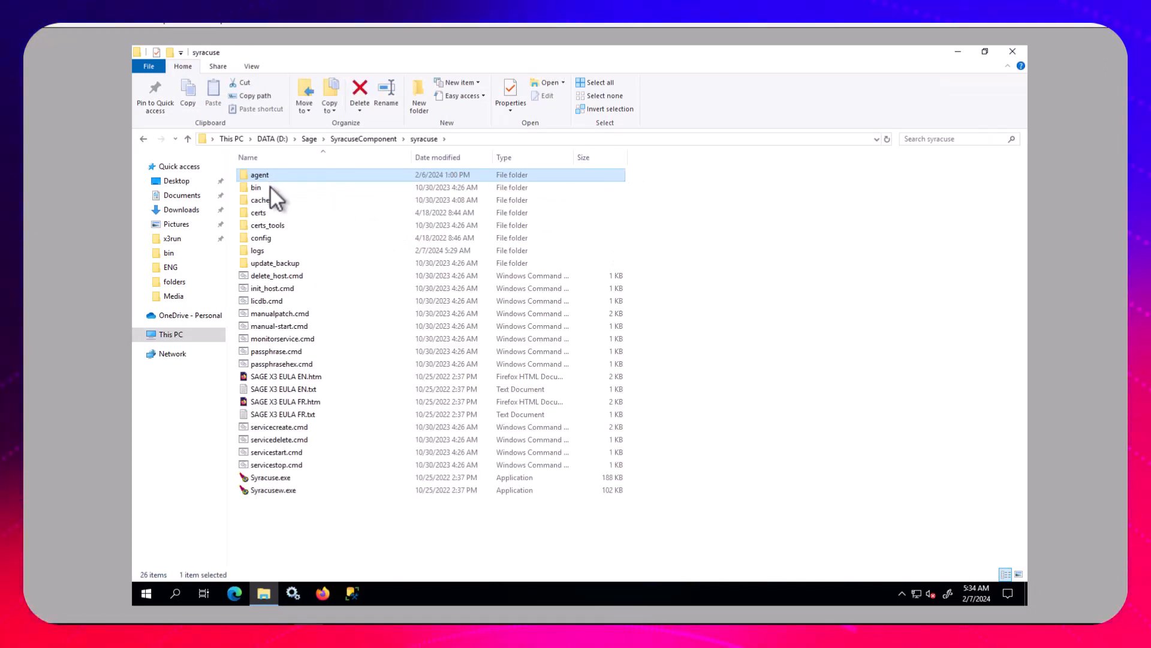
double_click(271, 187)
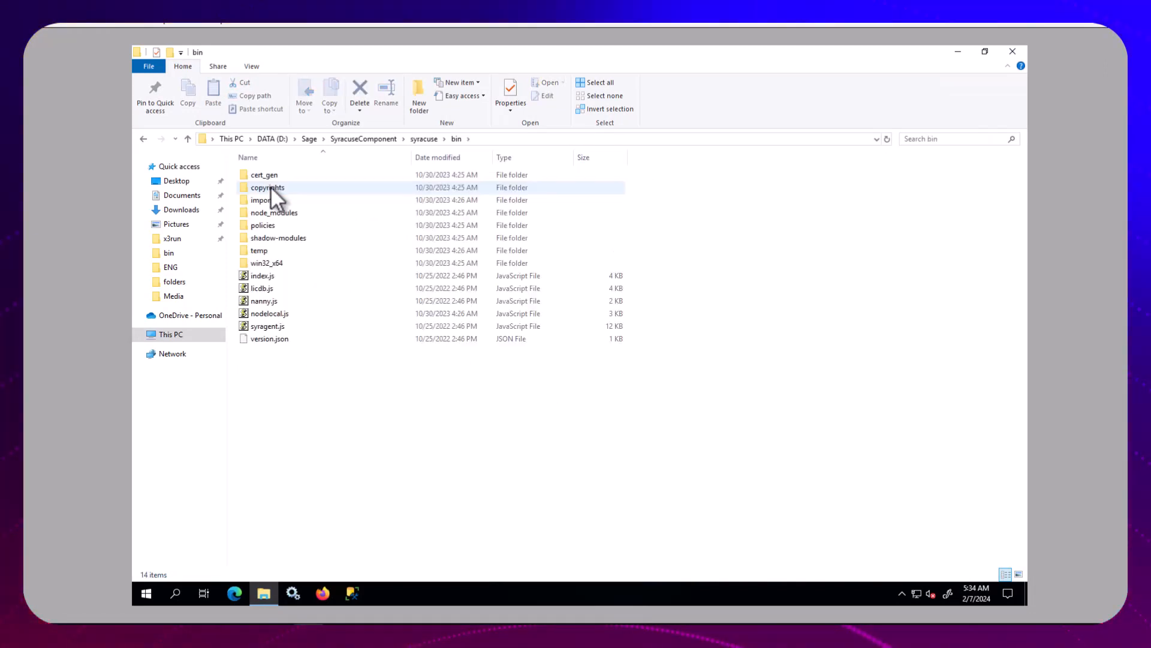
left_click(278, 314)
right_click(279, 314)
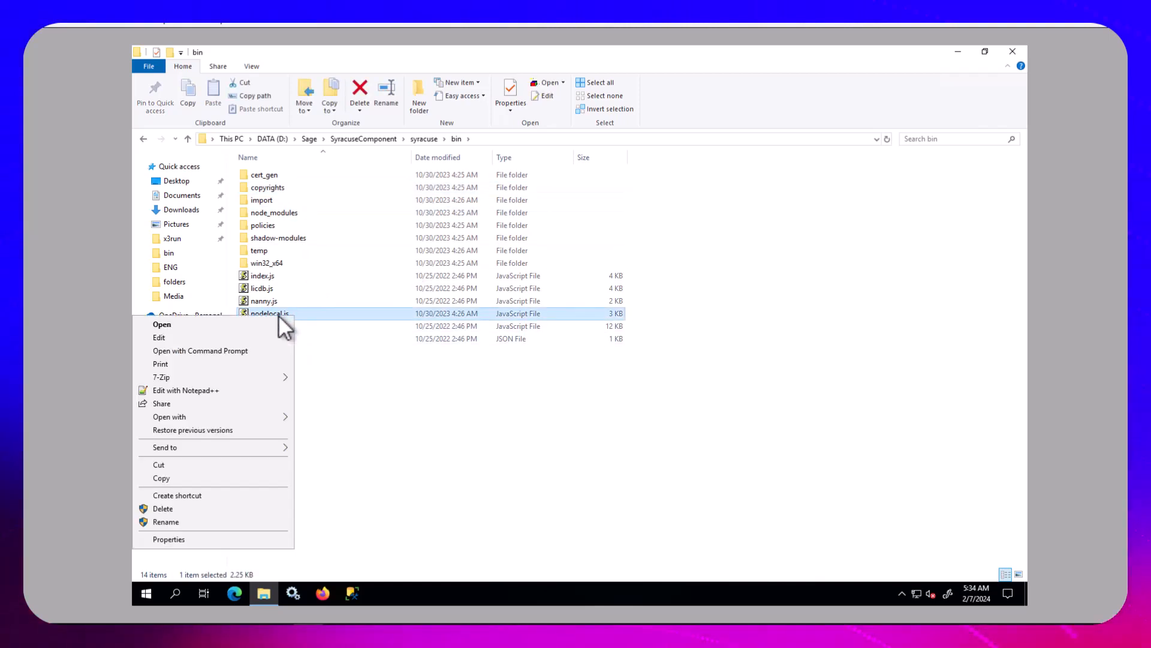
left_click(197, 389)
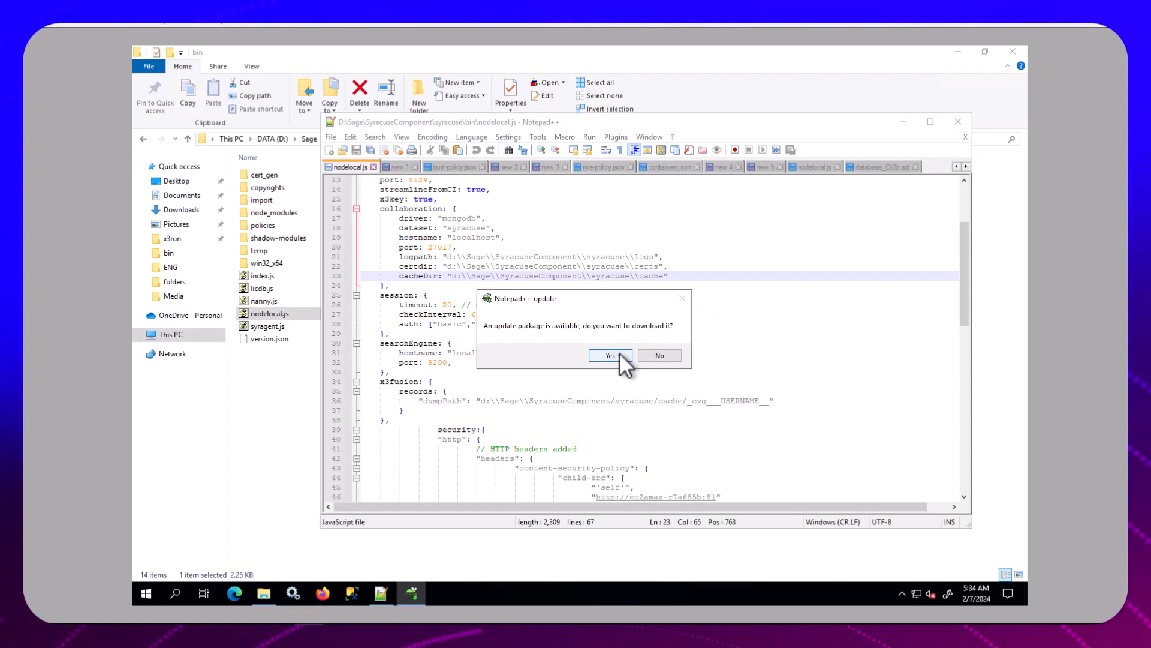
Add "oauth2" to the session auth list in nodelocal.js and save the file, relaunching the editor in Administrator mode
left_click(610, 355)
left_click(931, 122)
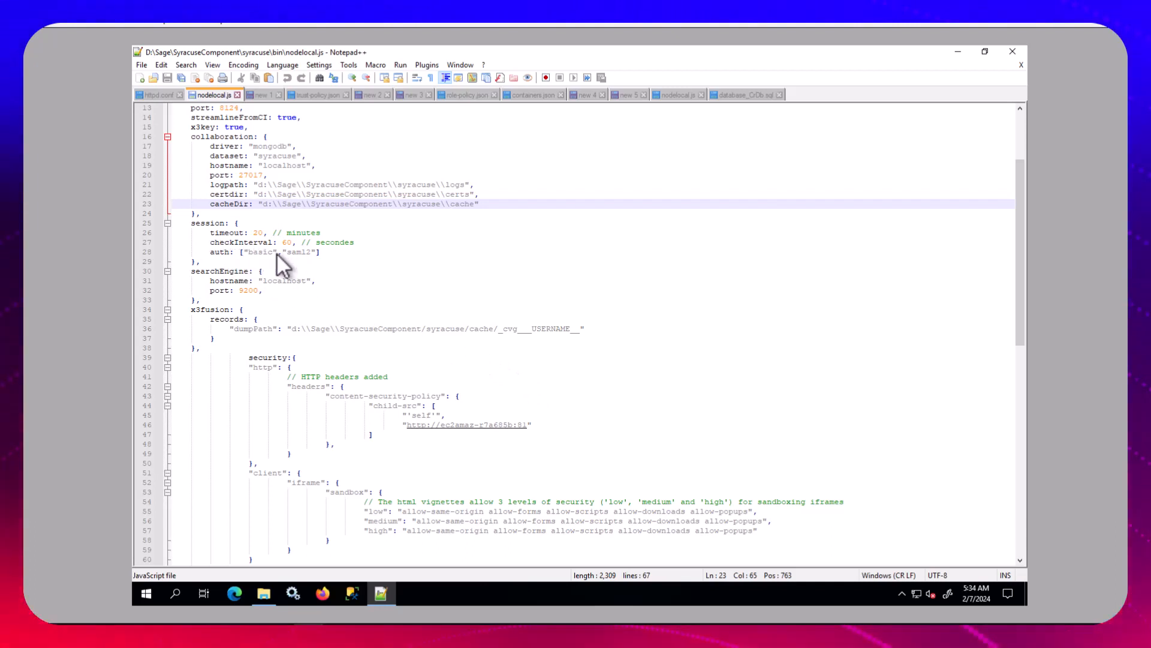
left_click(319, 253)
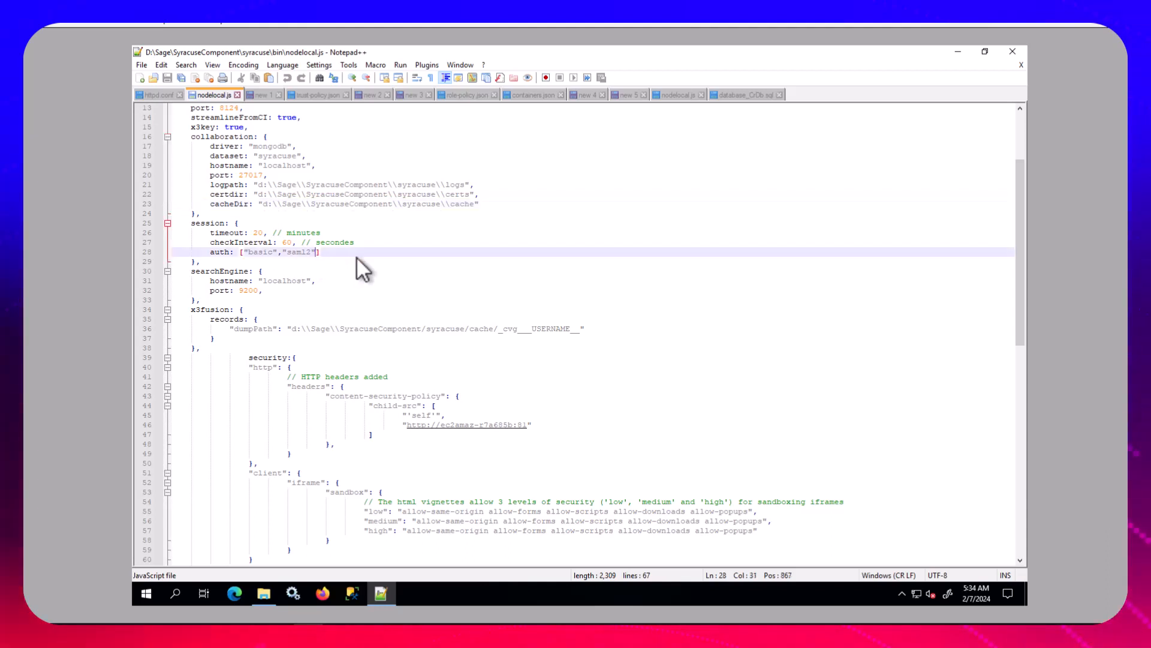
type(",\"")
type("oa")
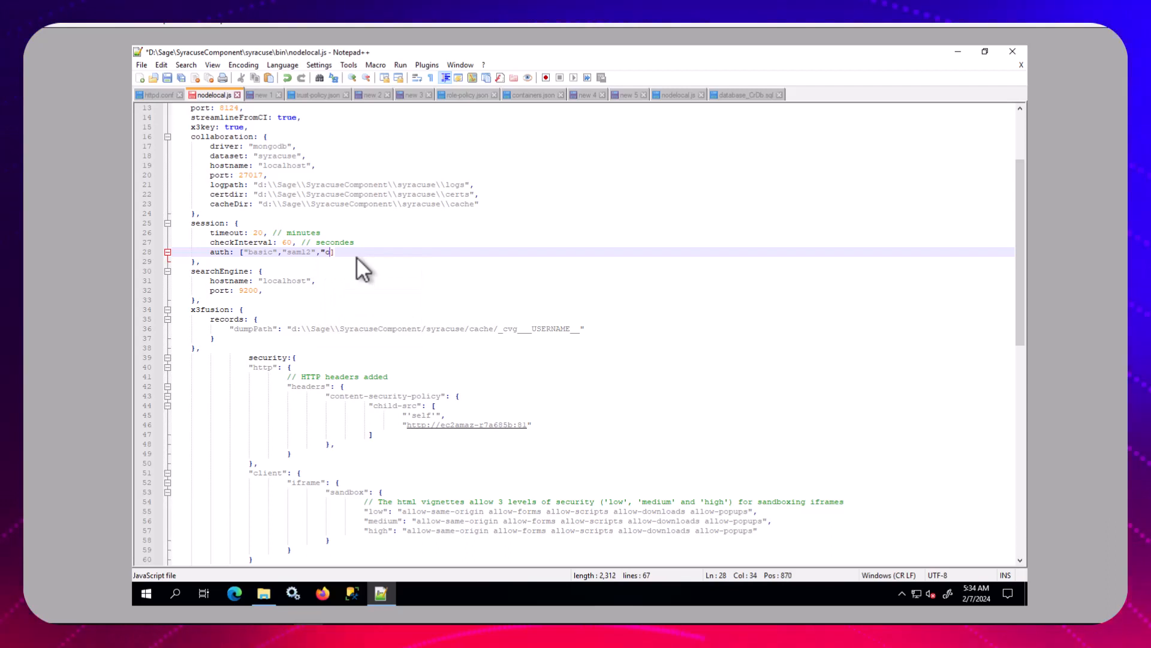
type("uth2")
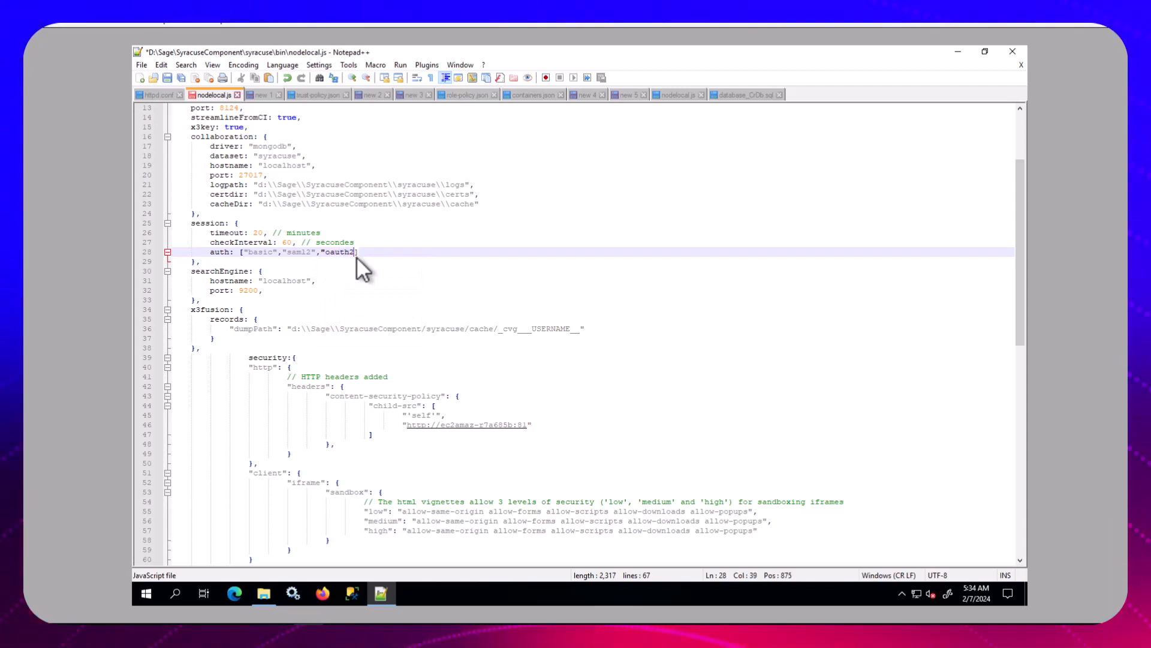
type("\"")
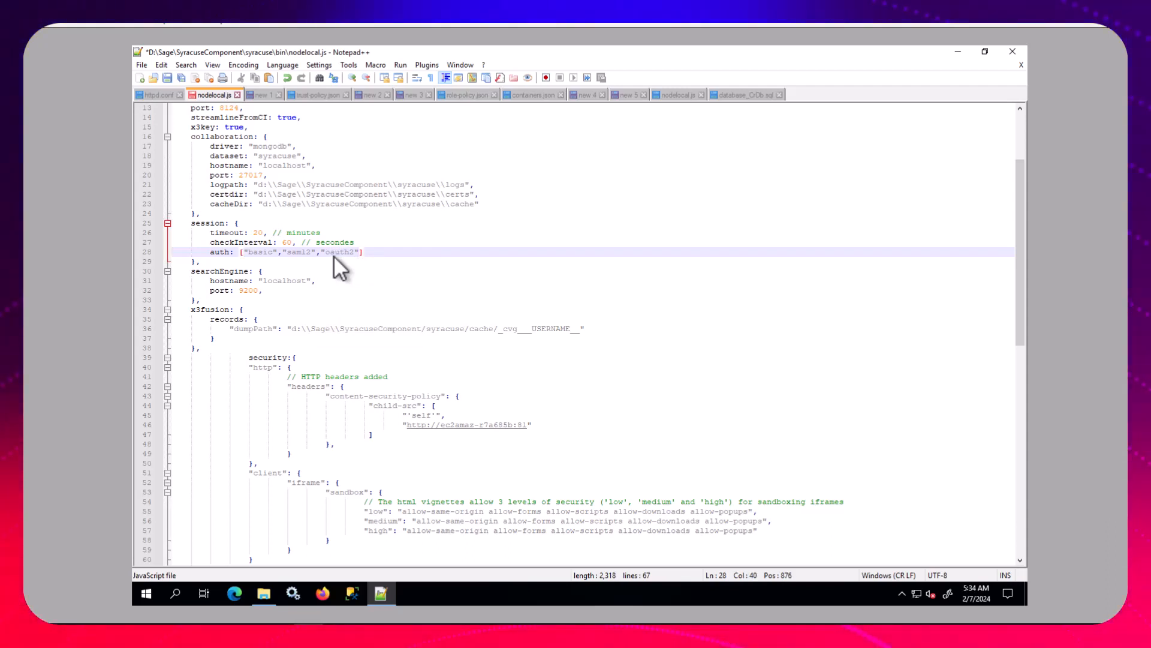
left_click(168, 78)
left_click(604, 358)
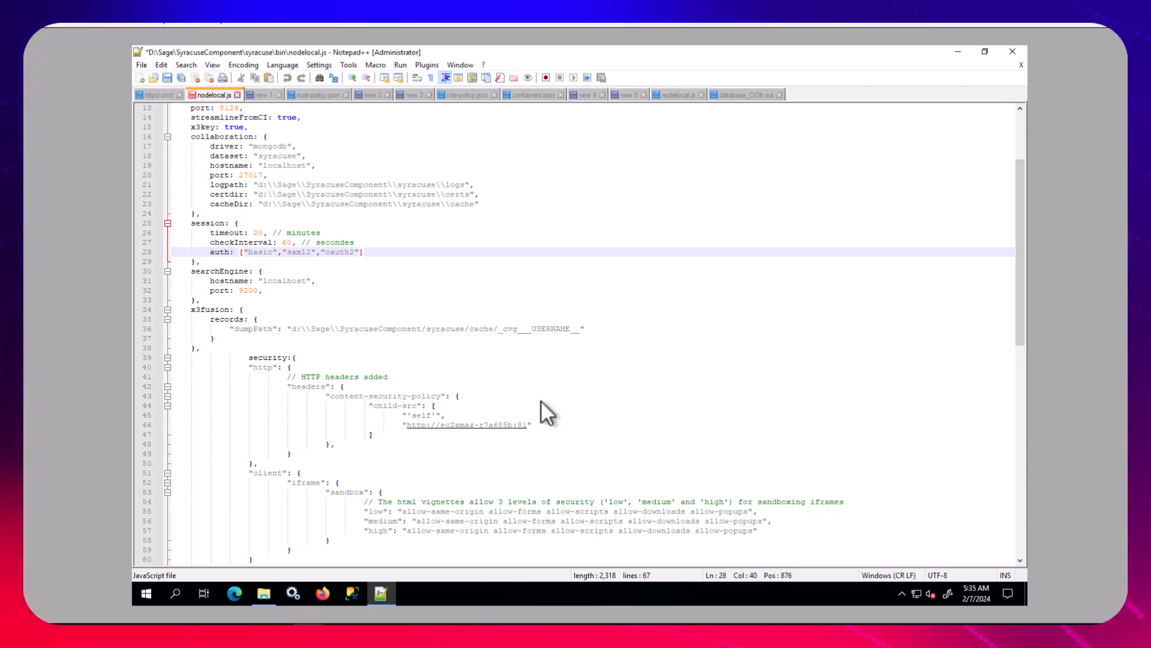
Open Windows Services and stop the Safe X3 Syracuse Server NODE0 service
left_click(297, 596)
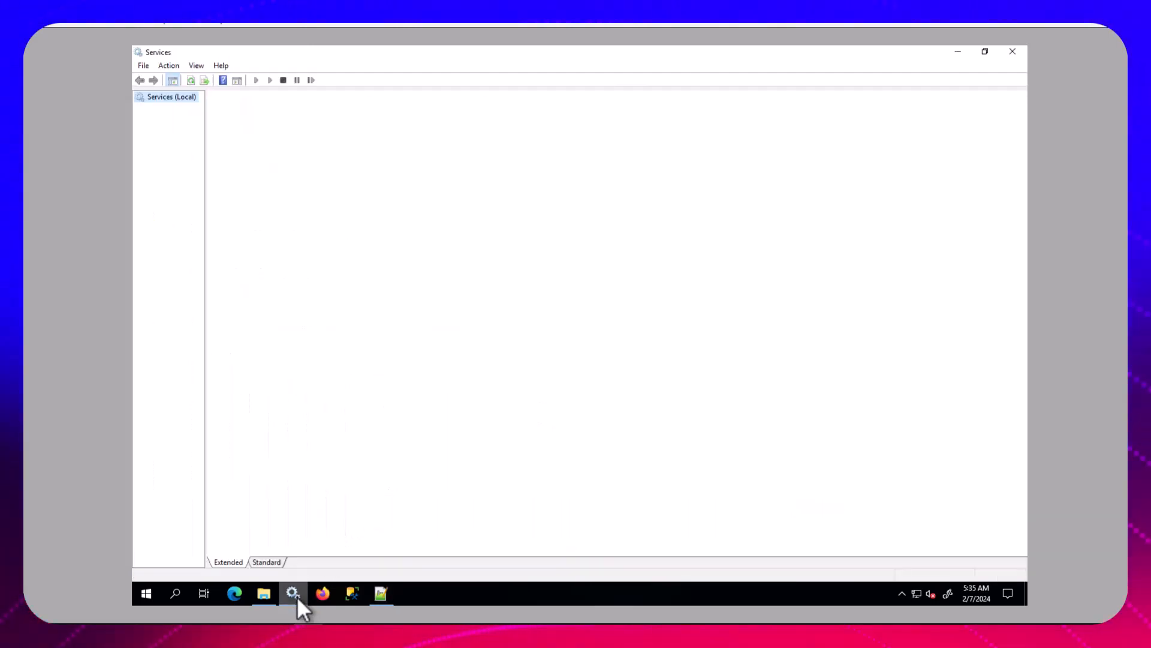
right_click(414, 150)
left_click(442, 172)
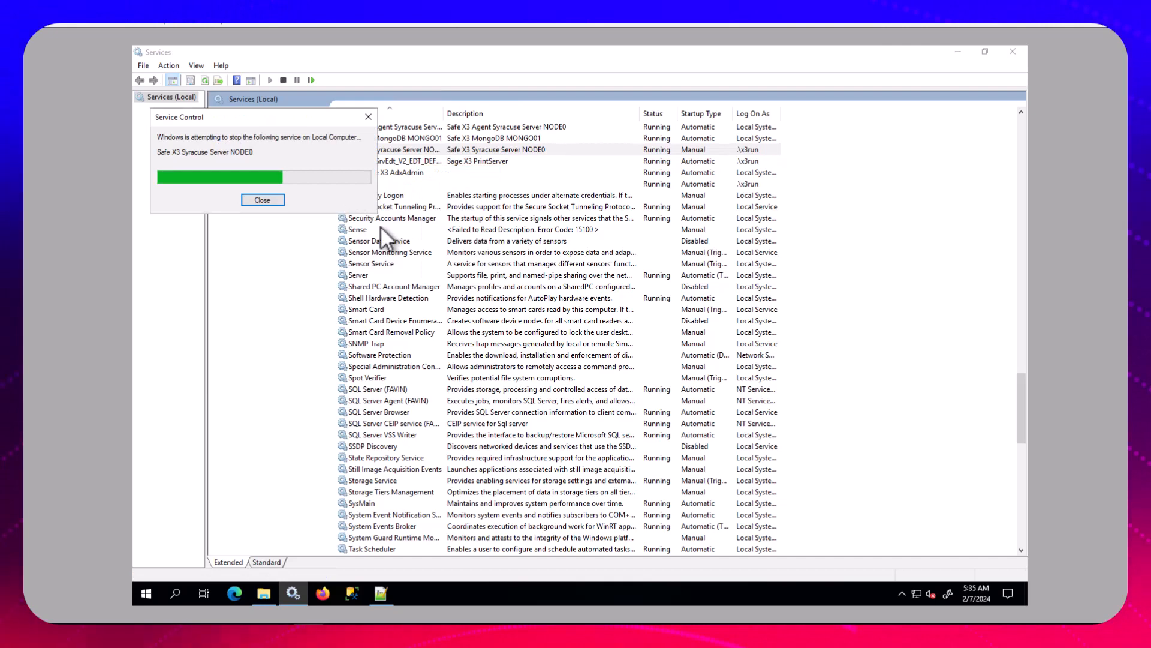
left_click(268, 201)
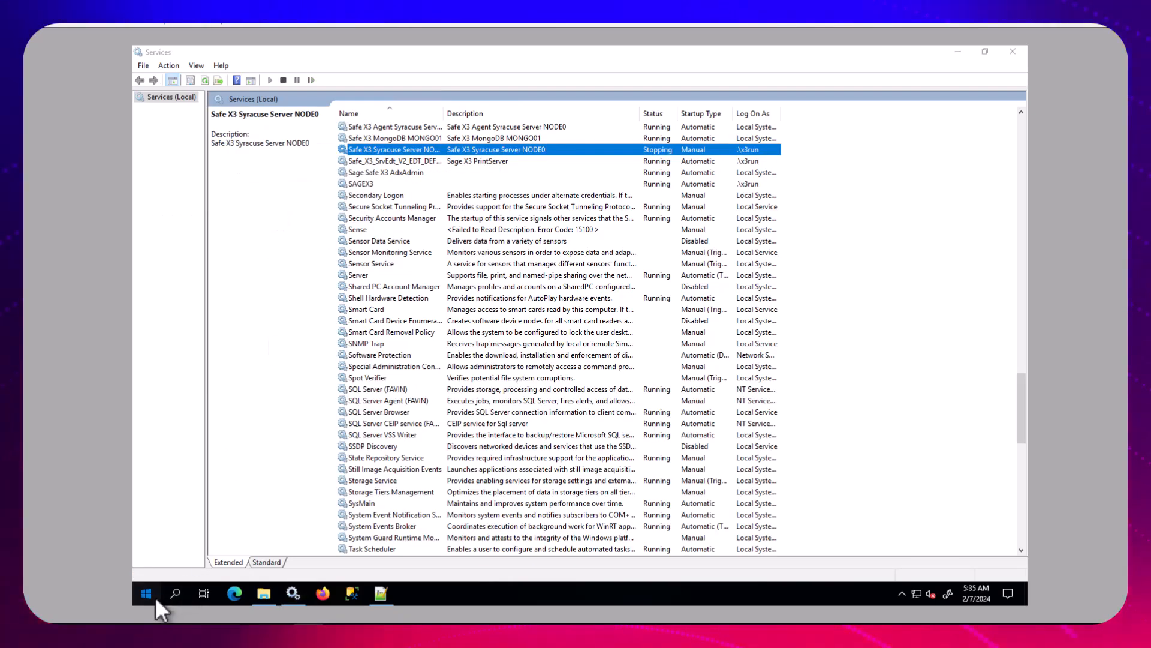
Force-end the Node process from an administrator Command Prompt with taskkill /f /im node.exe and close the prompt
left_click(156, 596)
type("cmd")
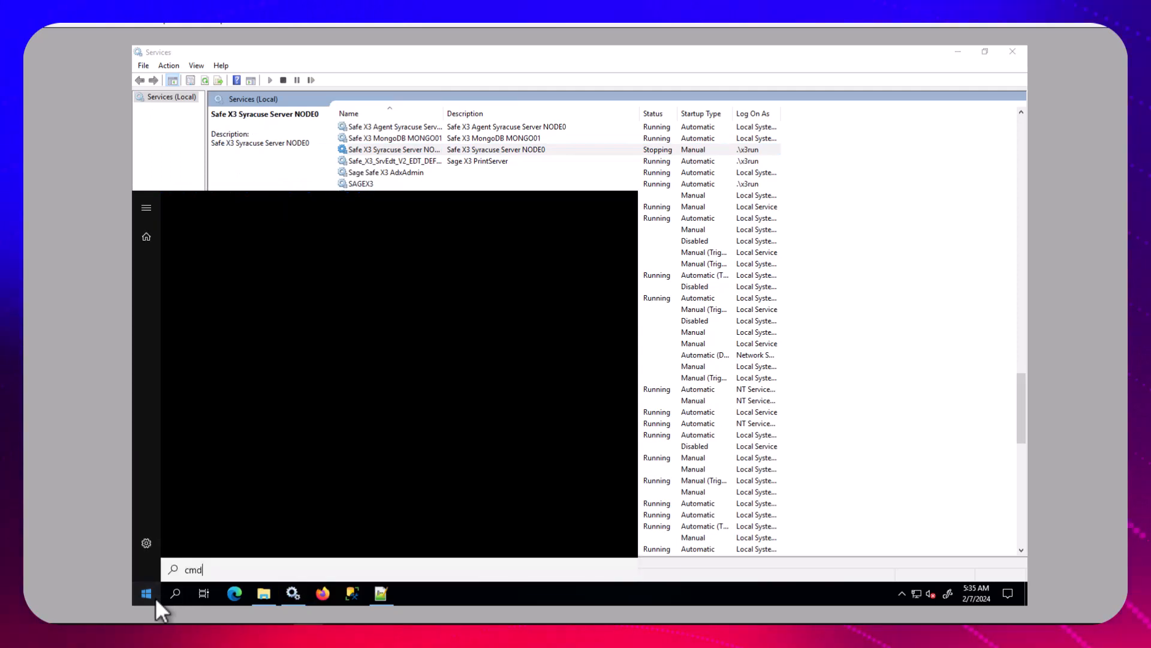
key("Return")
left_click(772, 117)
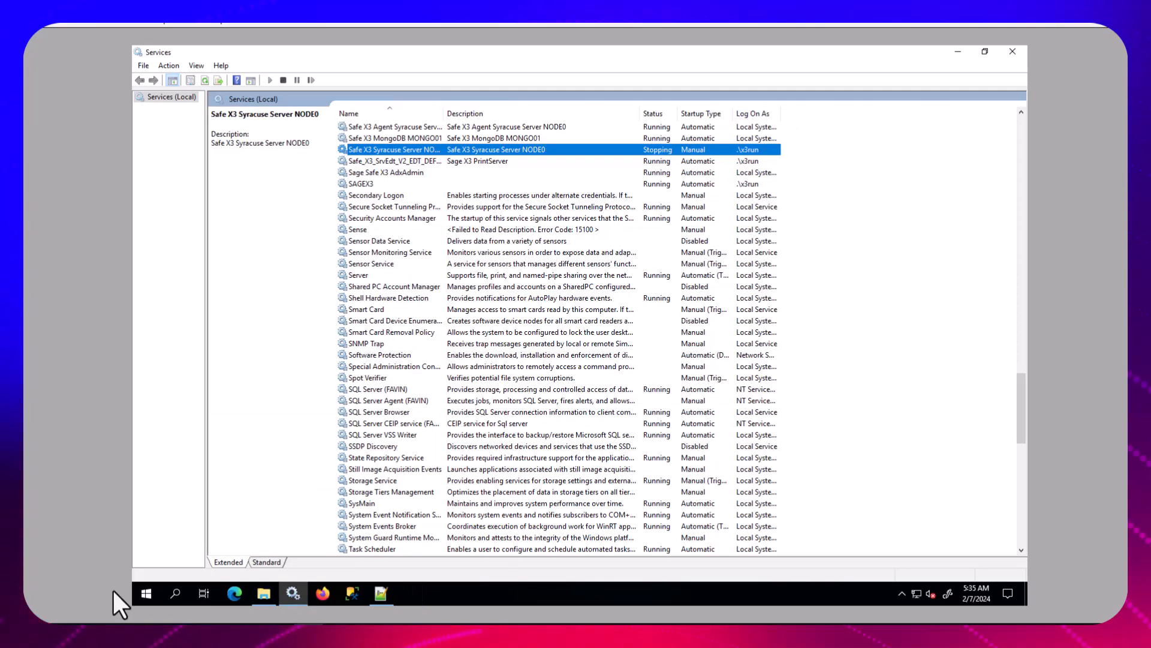
left_click(148, 594)
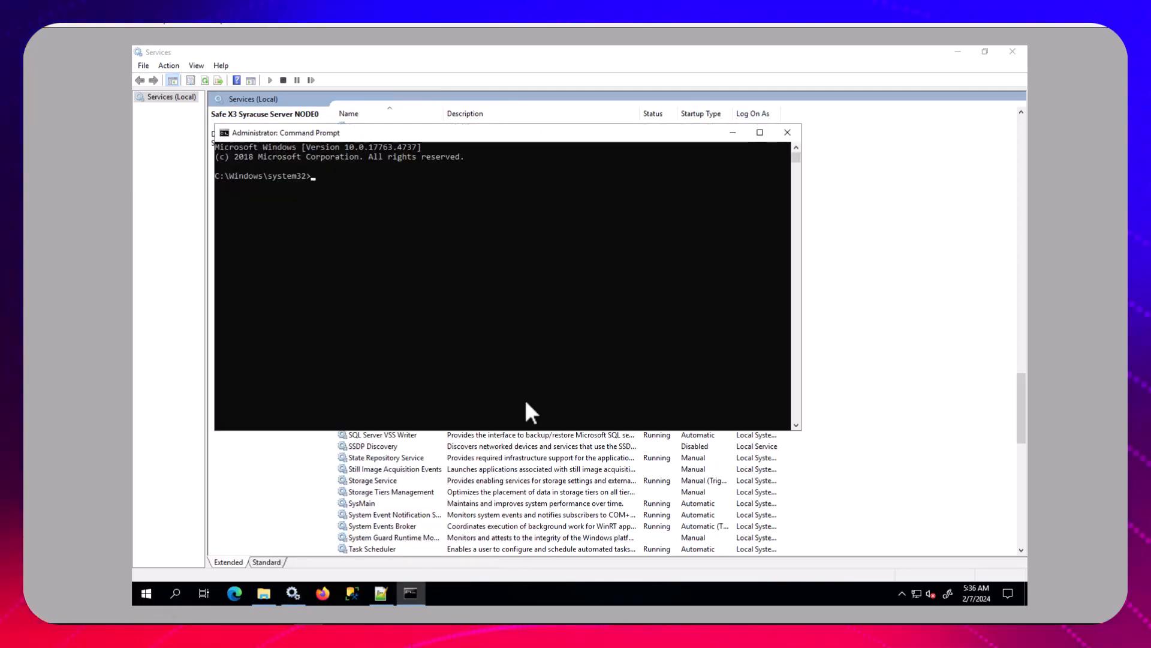
type("t")
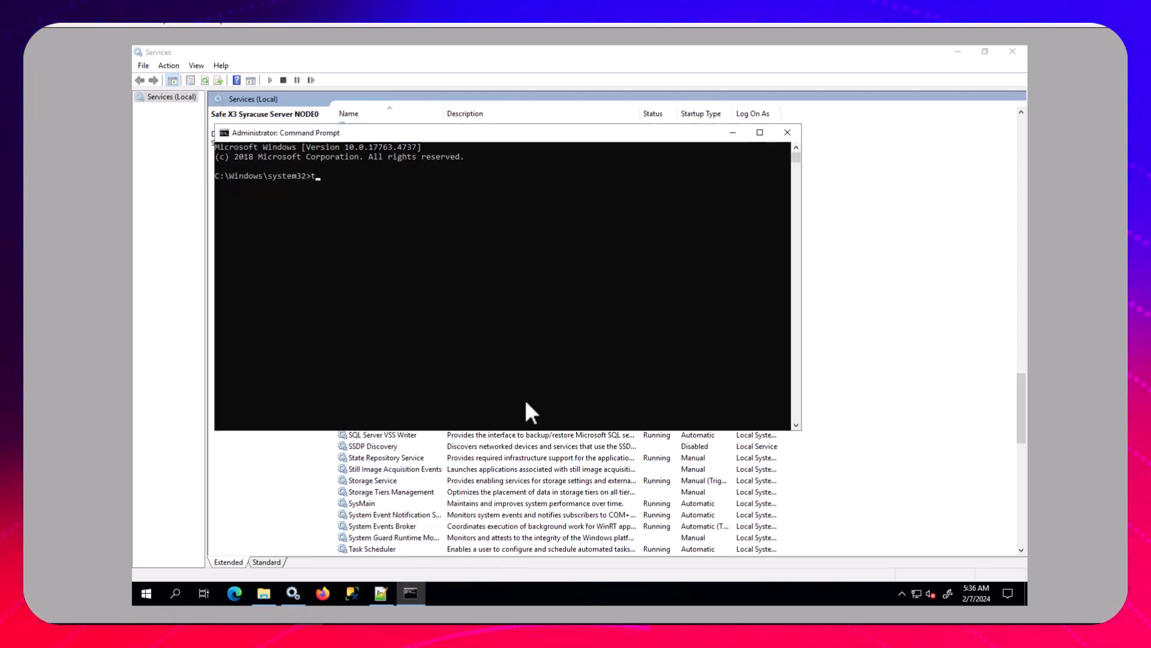
type("askkill ")
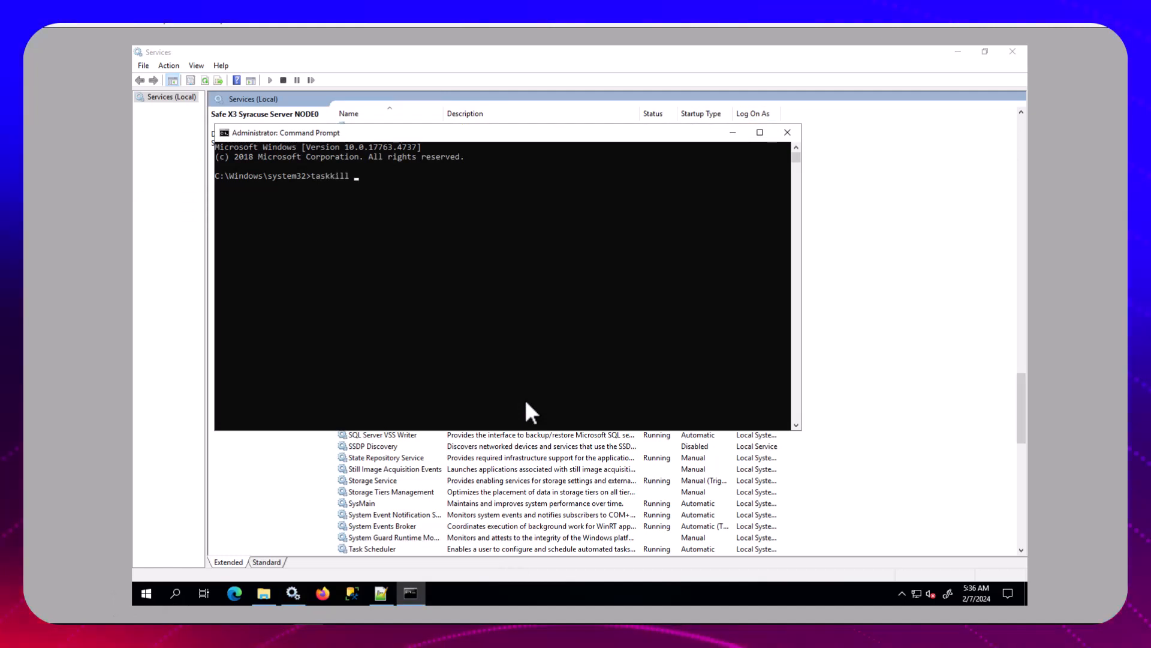
type("/f ")
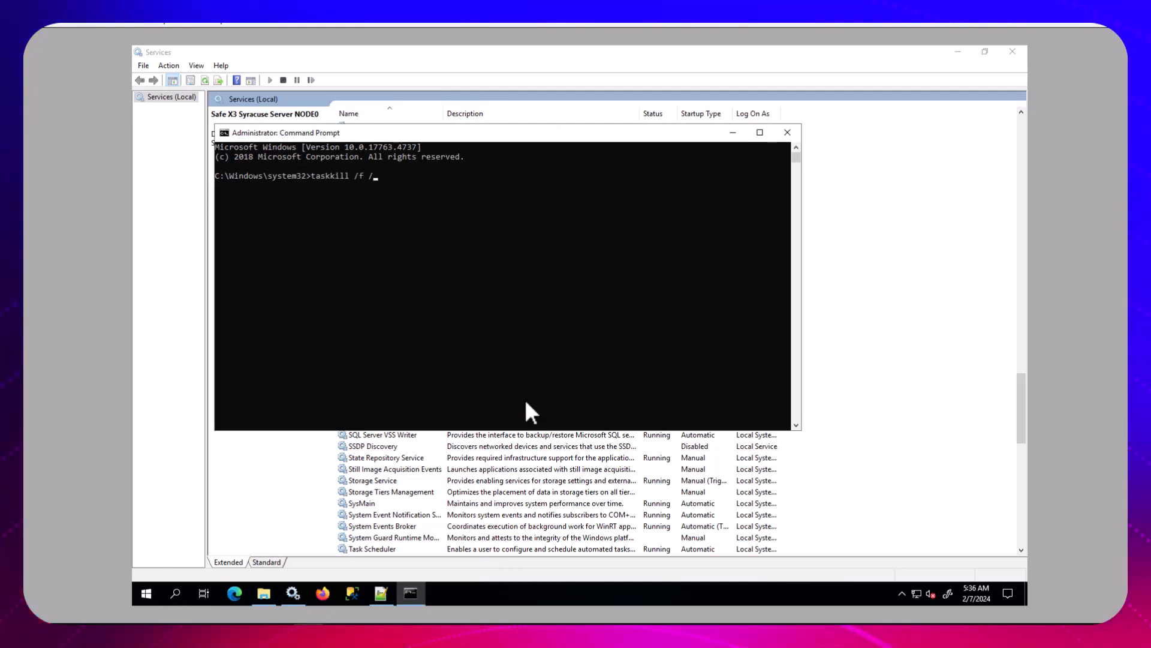
type("/im ")
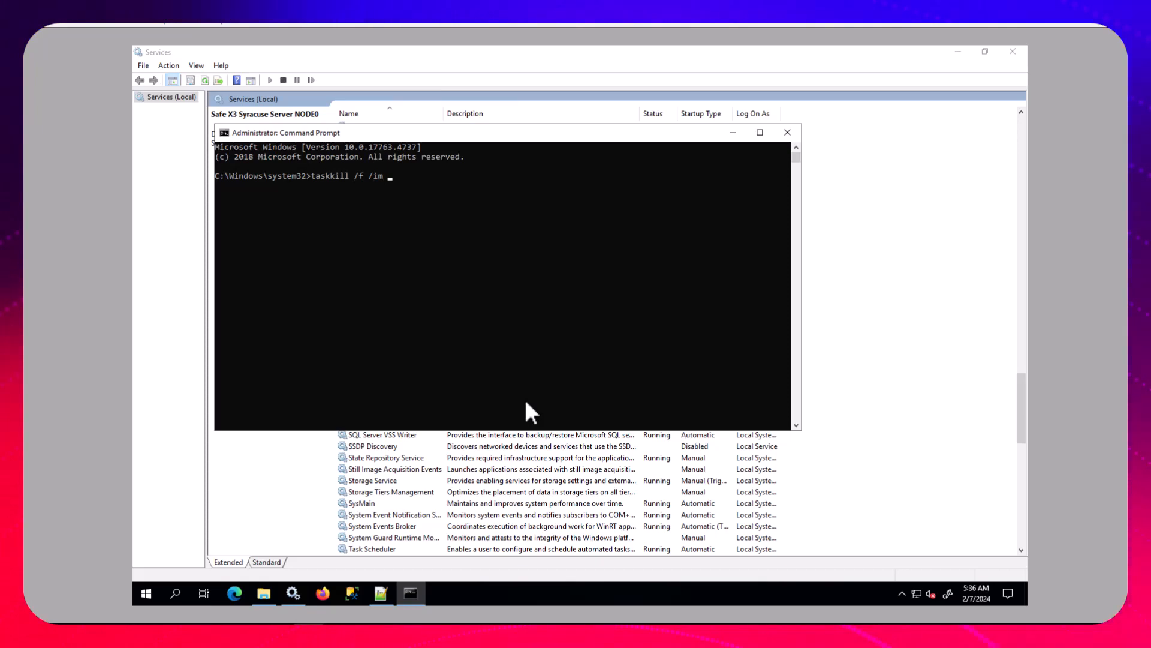
type("node.exe")
key("Return")
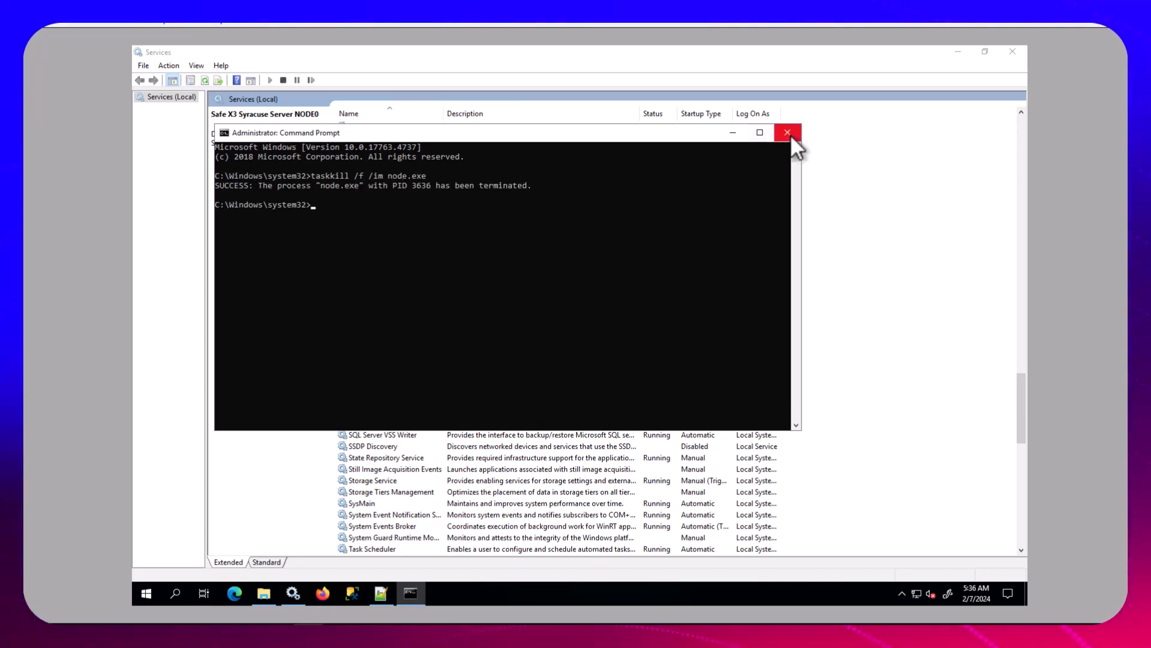
left_click(788, 132)
Refresh the services list and start the Safe X3 Agent Syracuse Server NODE0 service
left_click(205, 81)
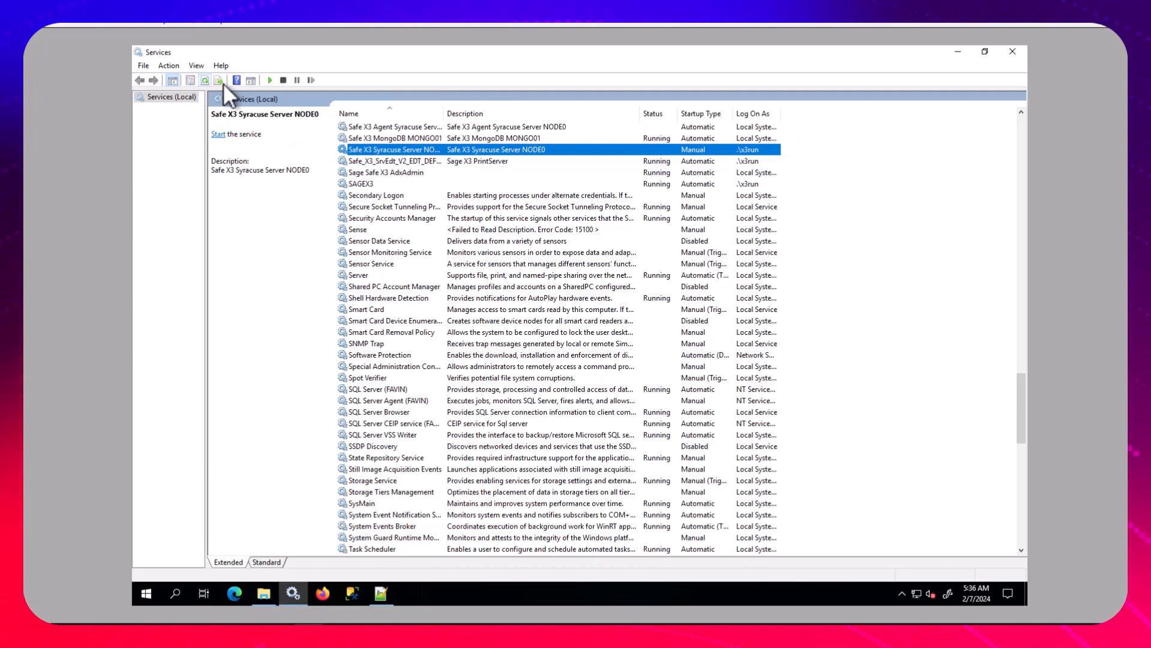
left_click(398, 128)
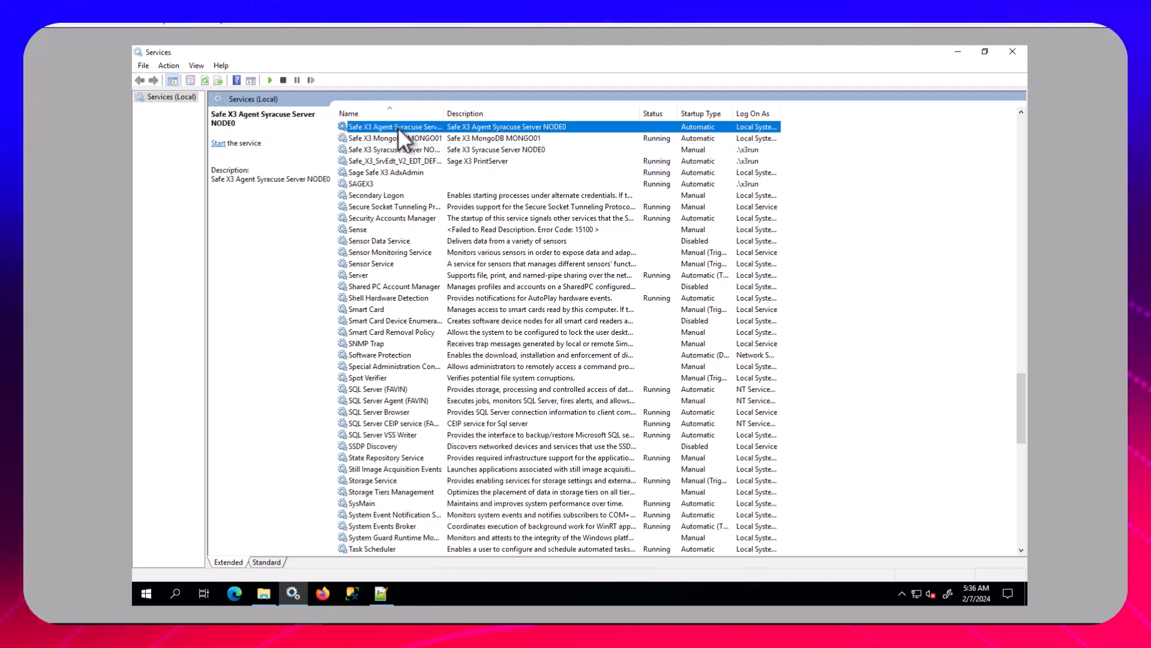
right_click(398, 127)
left_click(424, 135)
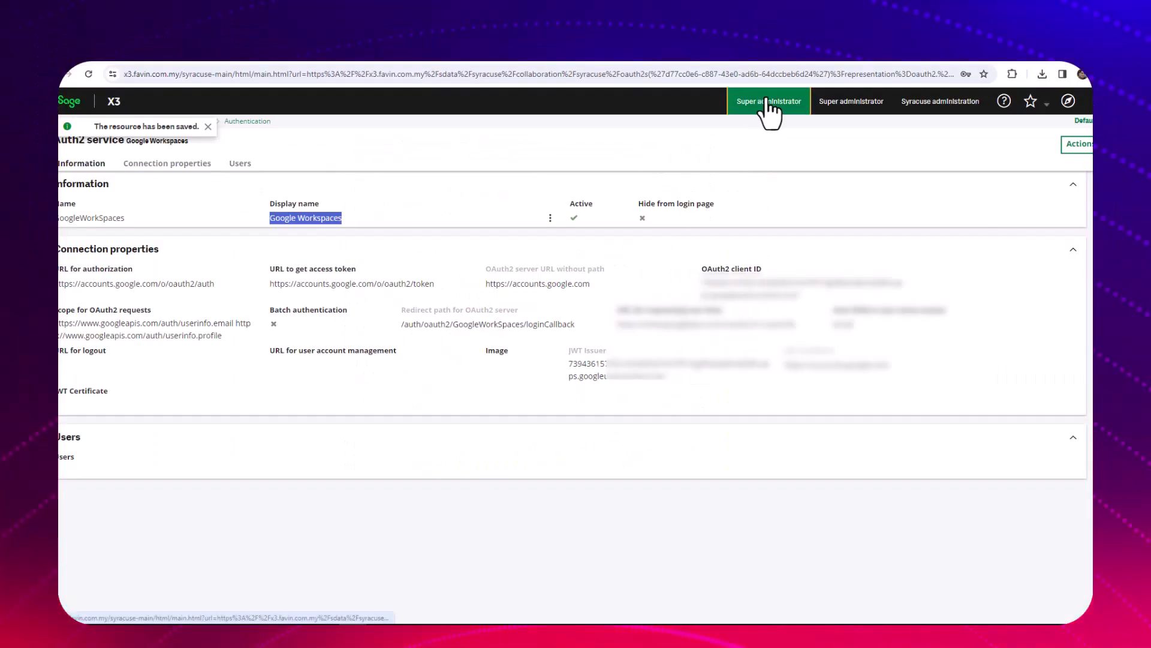
Switch to Sage X3 in the browser, log out of the Super administrator session and reload the page
left_click(768, 102)
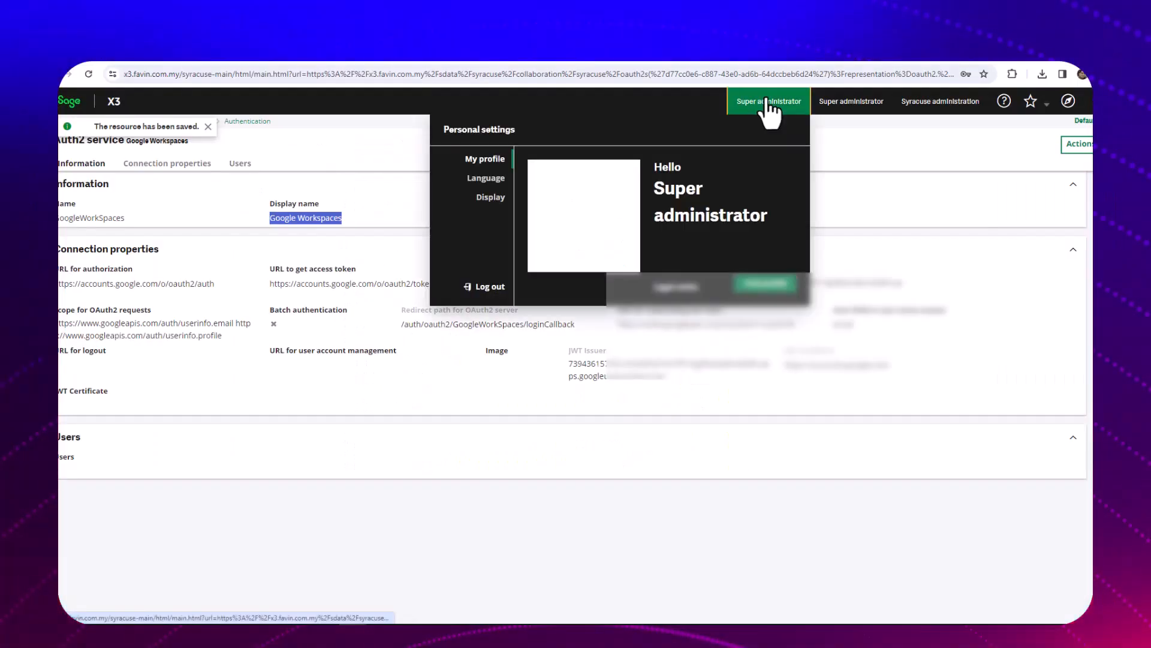
left_click(498, 295)
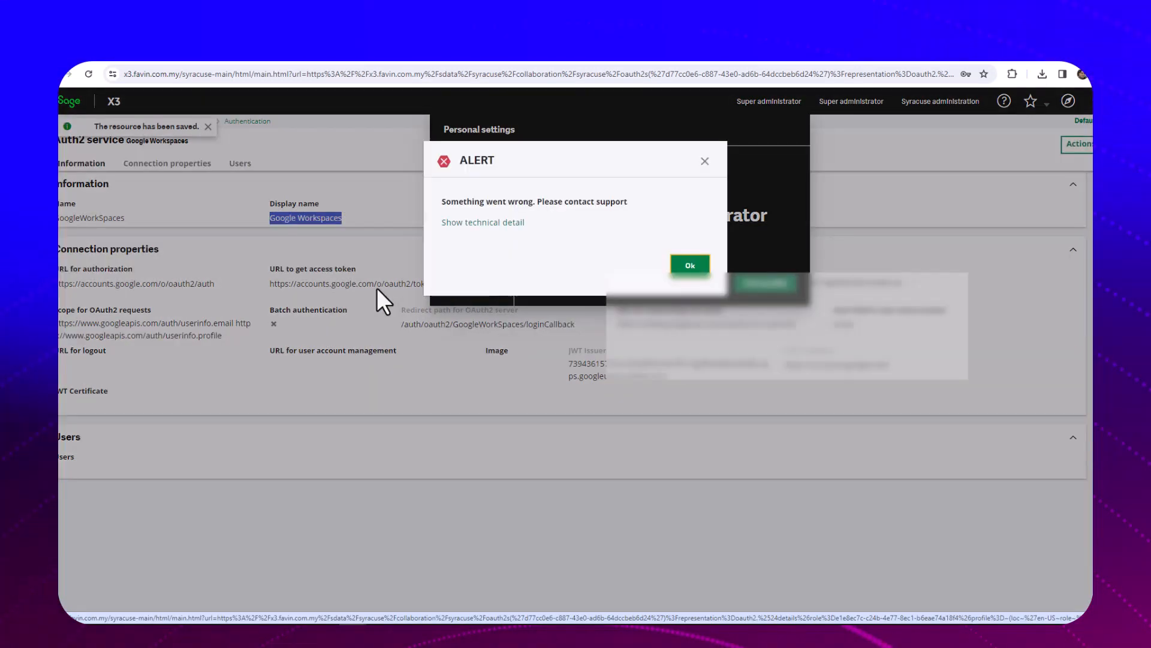
left_click(690, 265)
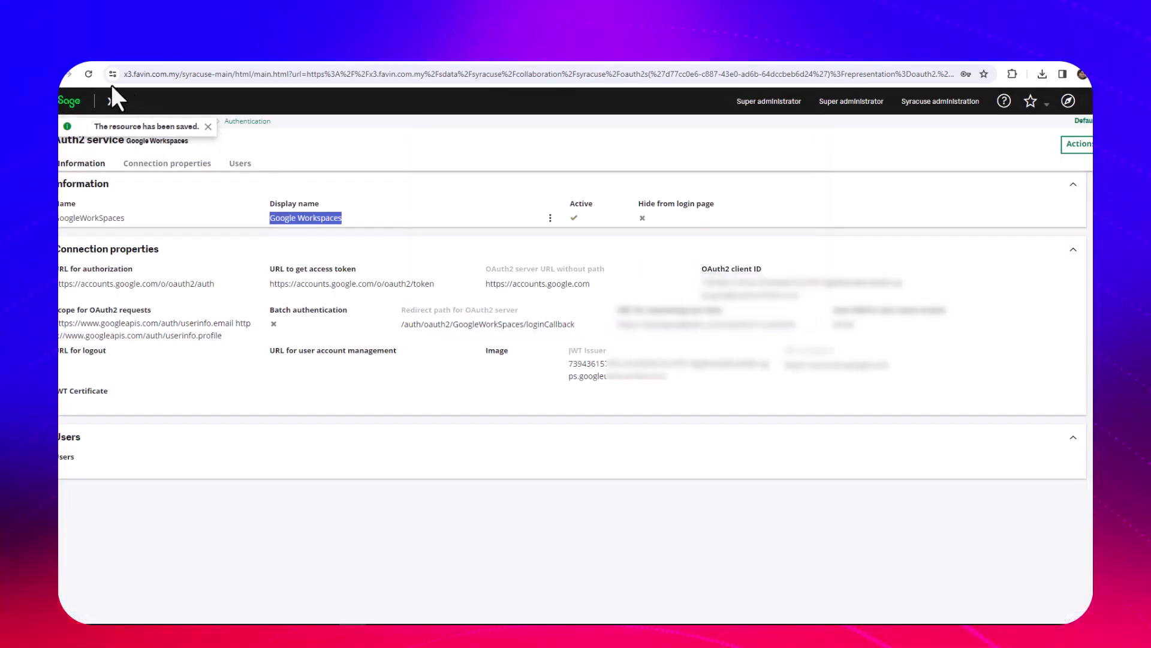
left_click(88, 76)
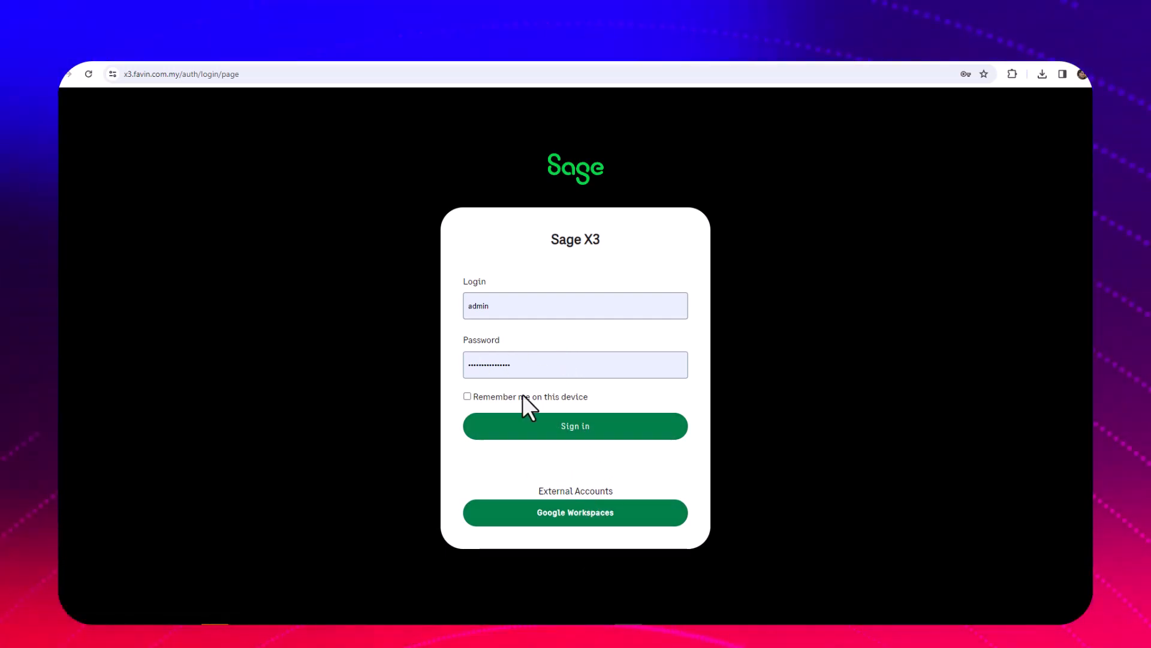
Sign in as admin and create an active user with OAuth2 authentication through the GoogleWorkSpaces instance
left_click(602, 434)
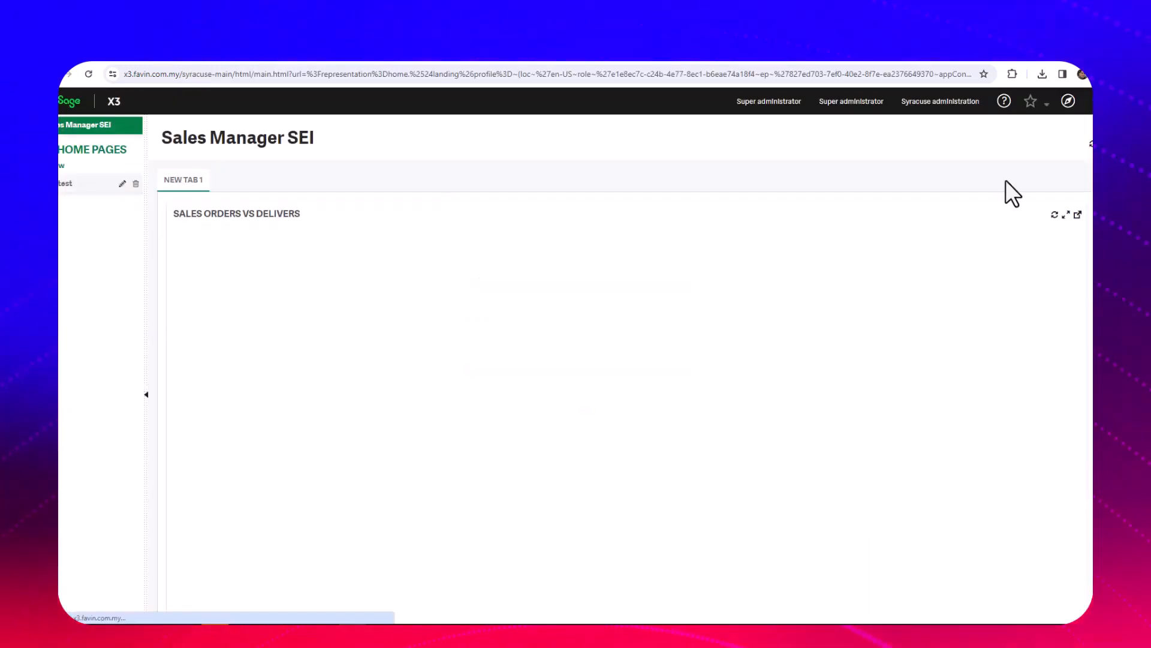
left_click(1068, 101)
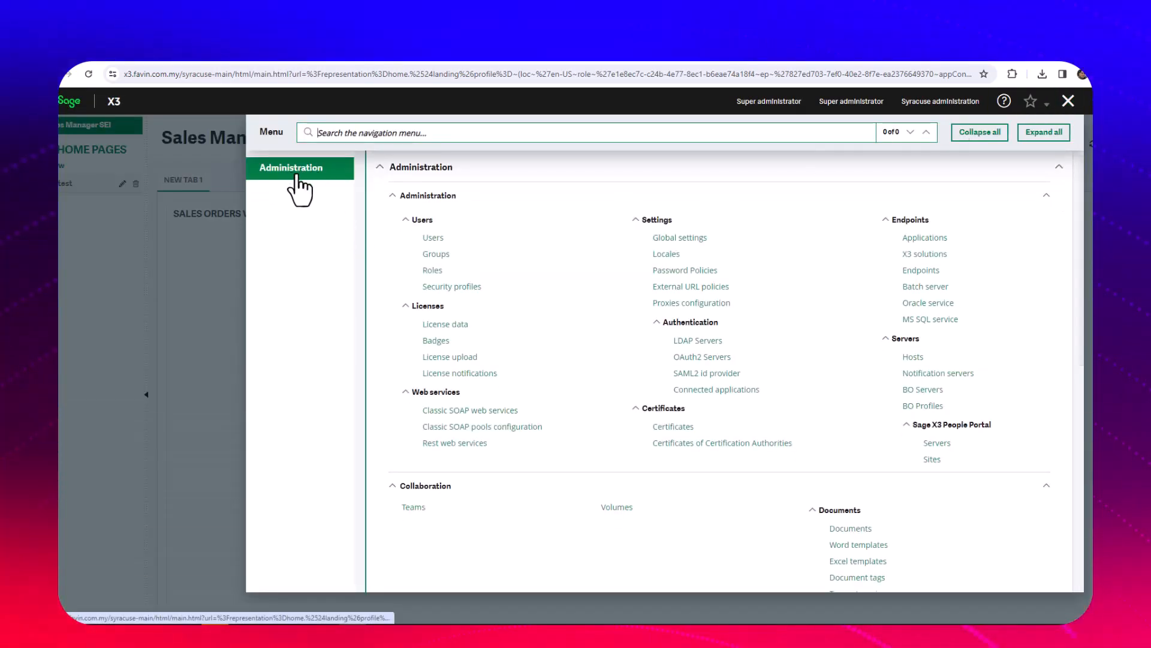
left_click(431, 239)
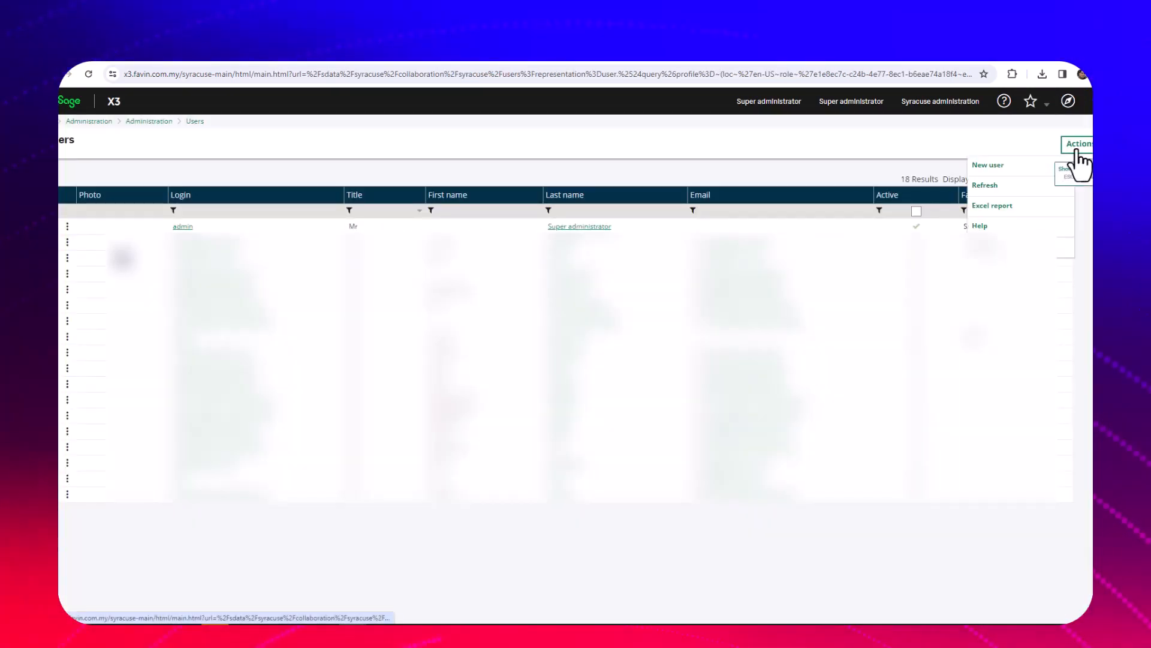
left_click(991, 168)
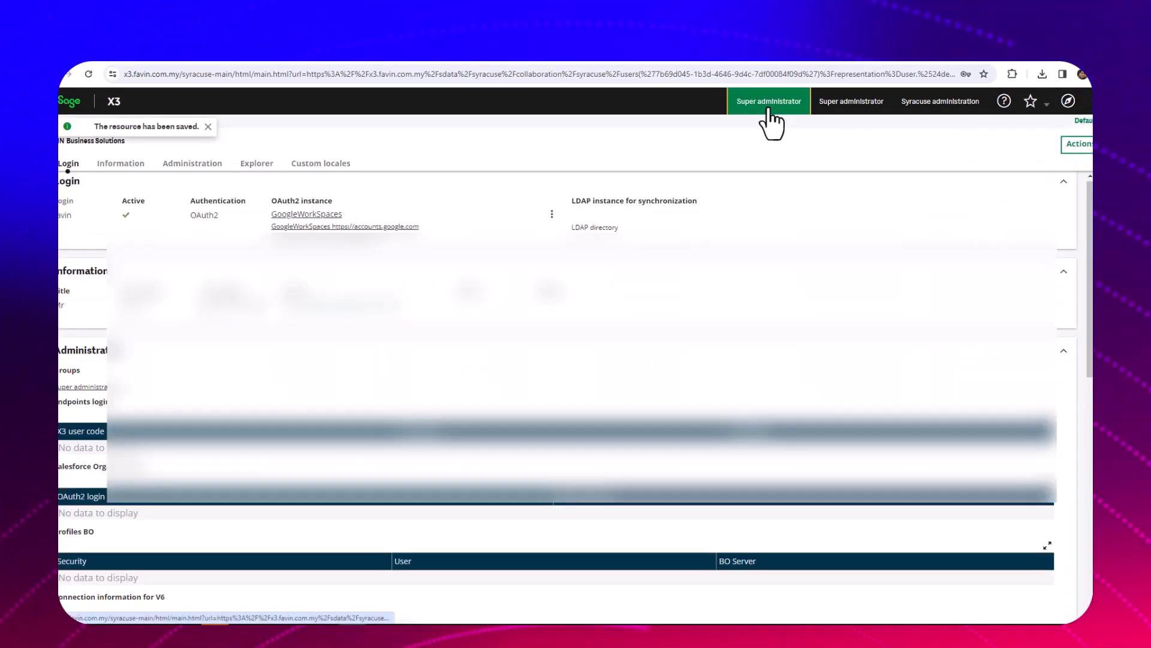
Log out and sign in to Sage X3 through Google Workspaces with the matching Google account, dismissing the sitemap error
left_click(768, 104)
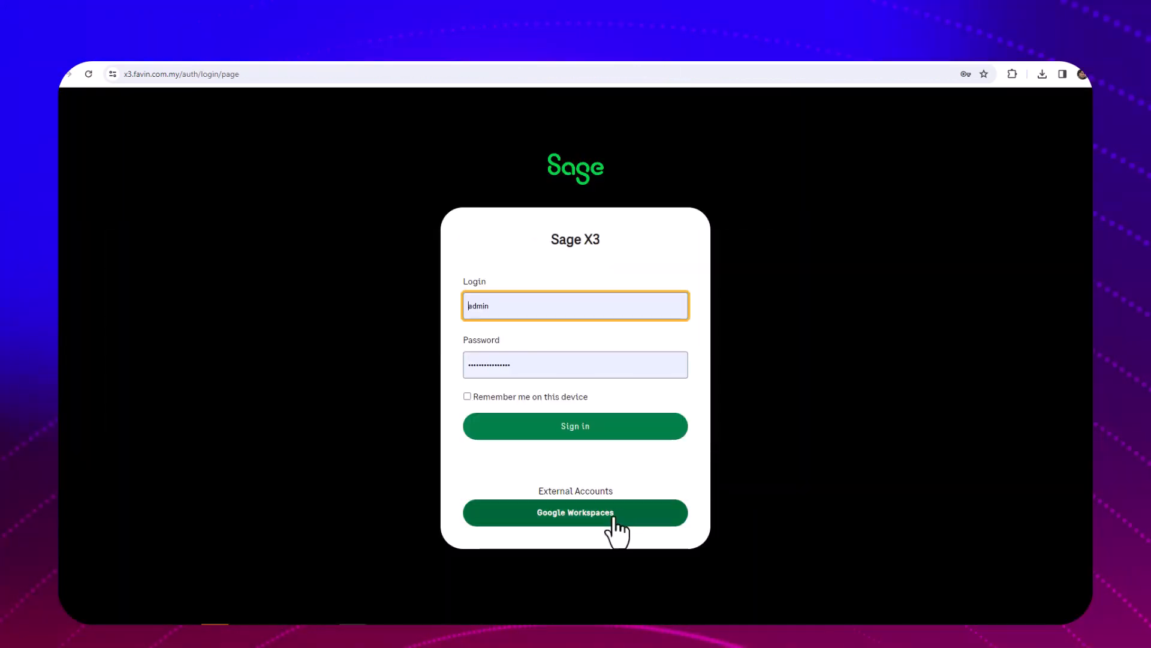
left_click(594, 515)
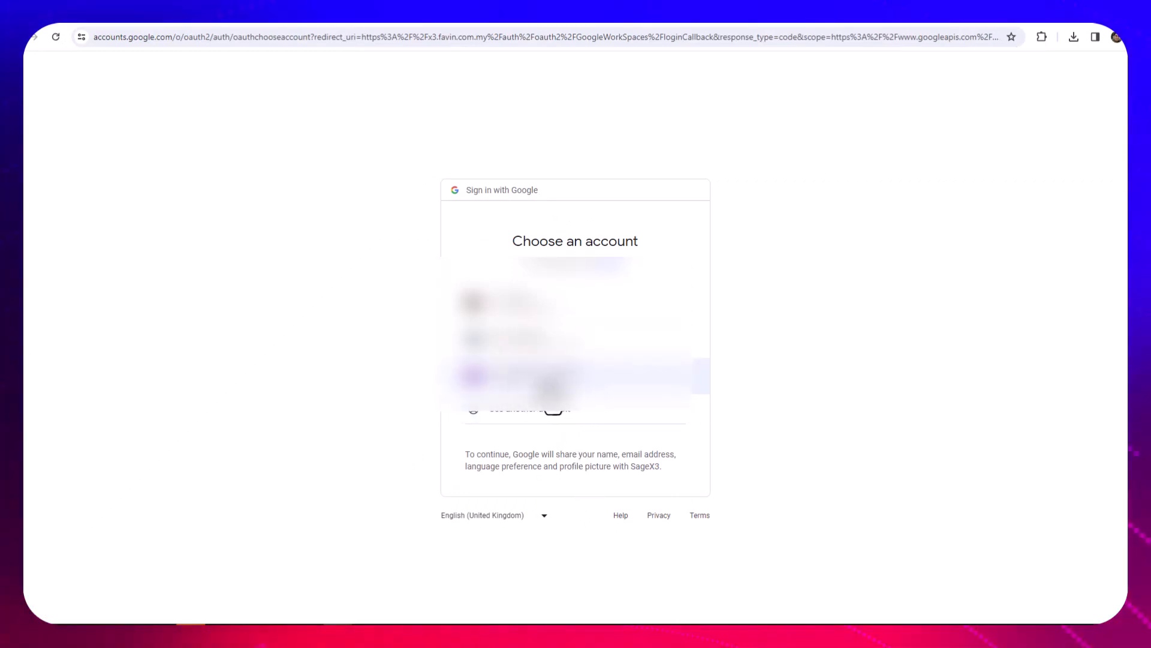
left_click(553, 385)
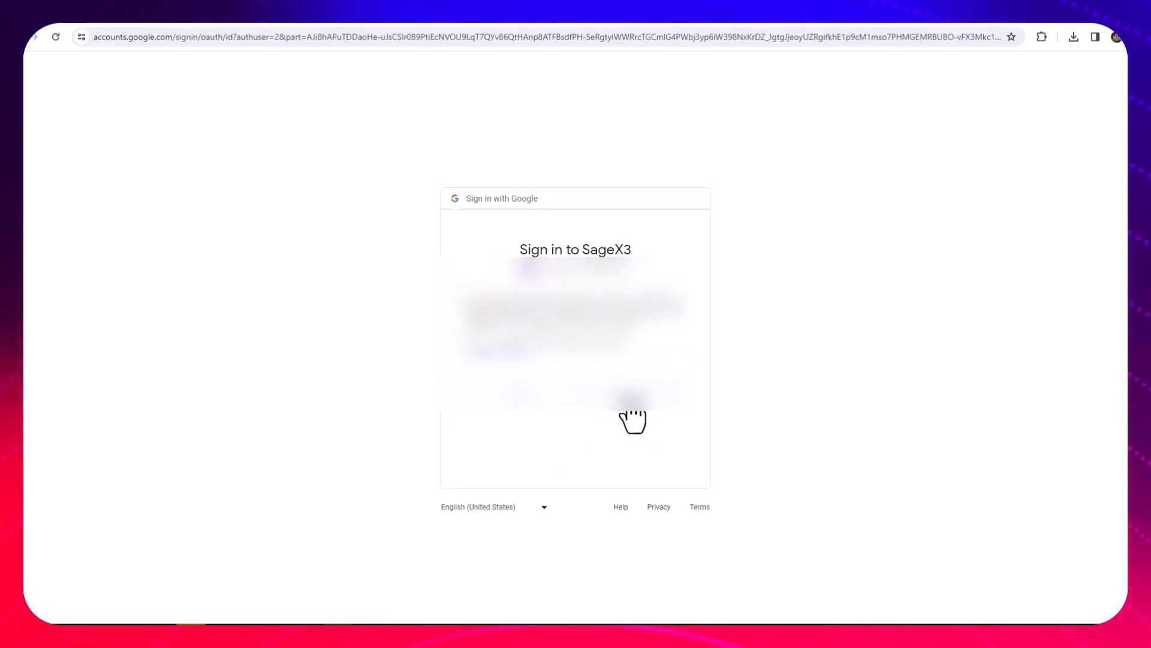
left_click(688, 395)
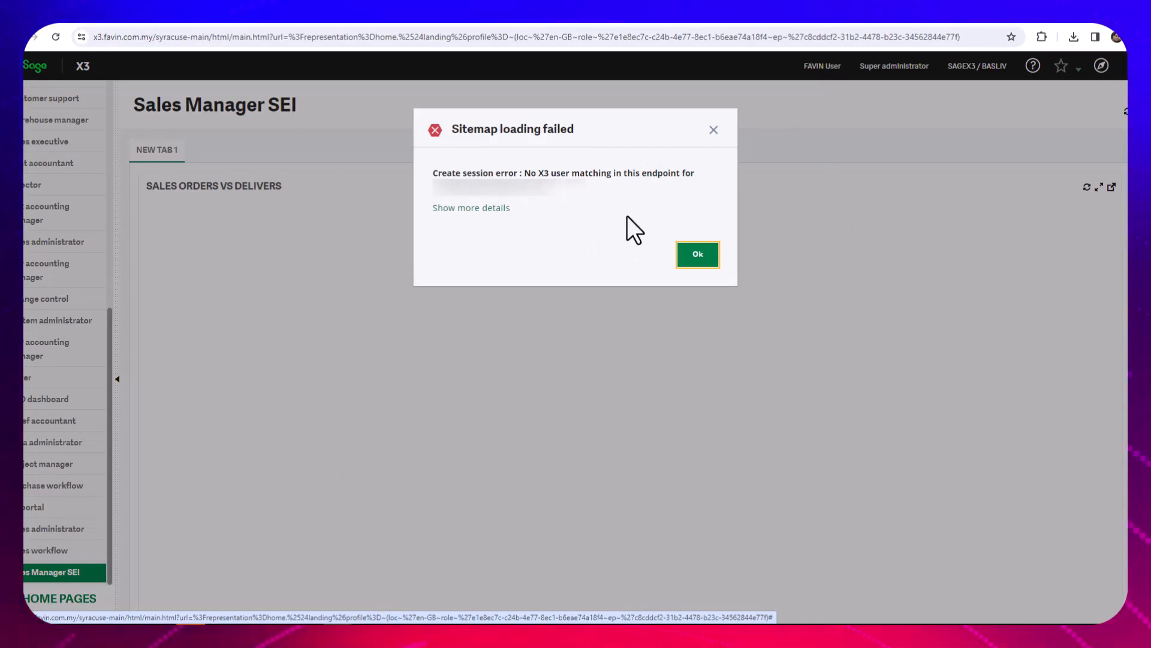
left_click(696, 257)
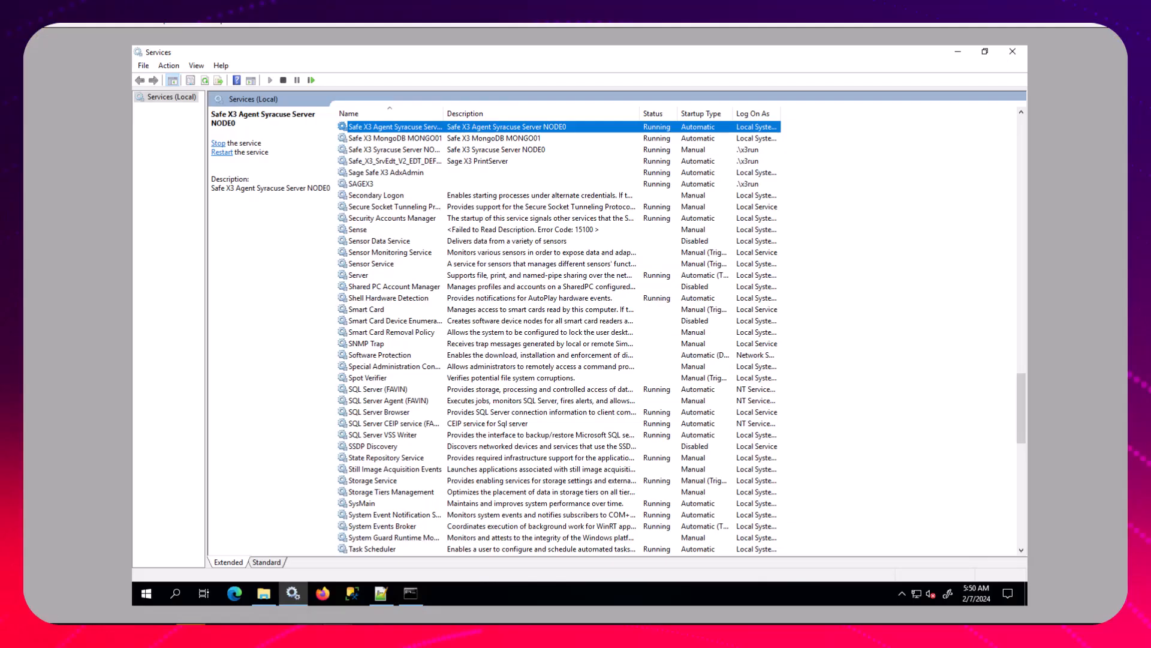
Switch to nodelocal.js in Notepad++ and select the "basic" entry in the session auth list
left_click(379, 593)
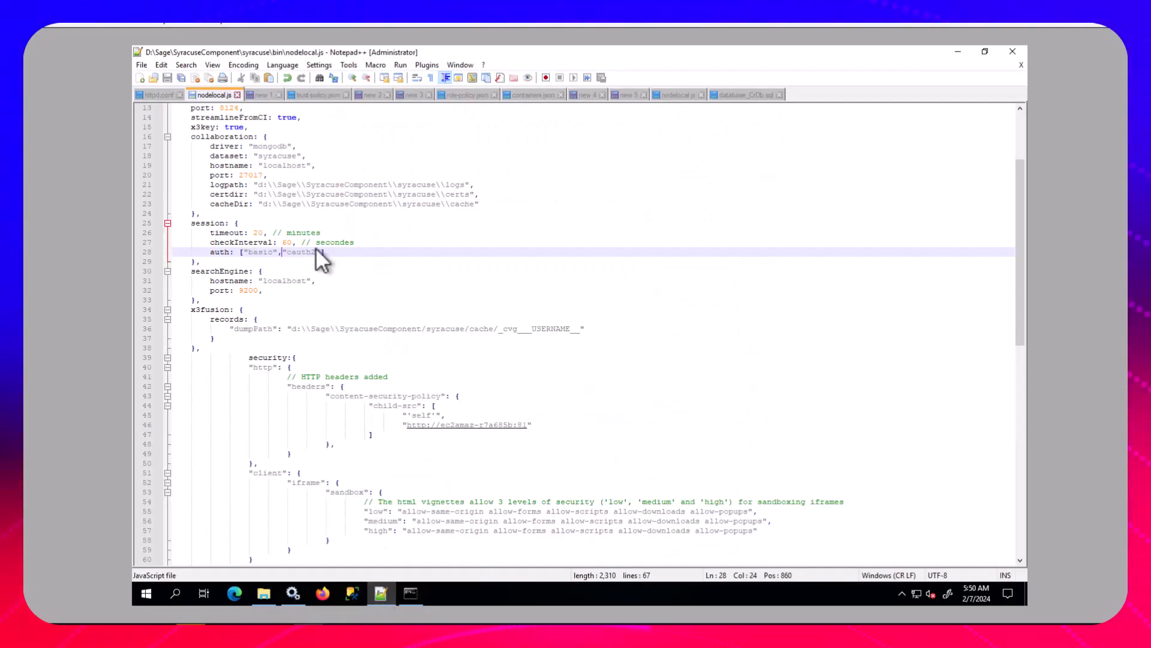
left_click_drag(282, 251, 245, 251)
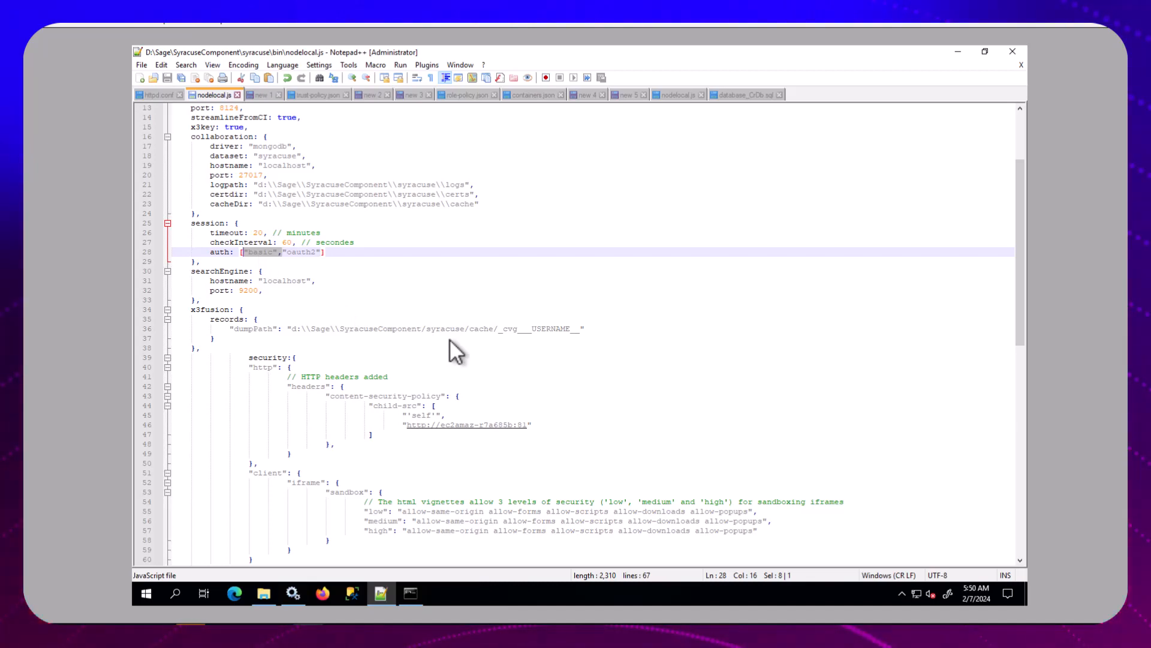
View the available service actions for Safe X3 Agent Syracuse Server NODE0 in Services and return to the Sage X3 login page
left_click(294, 593)
right_click(406, 131)
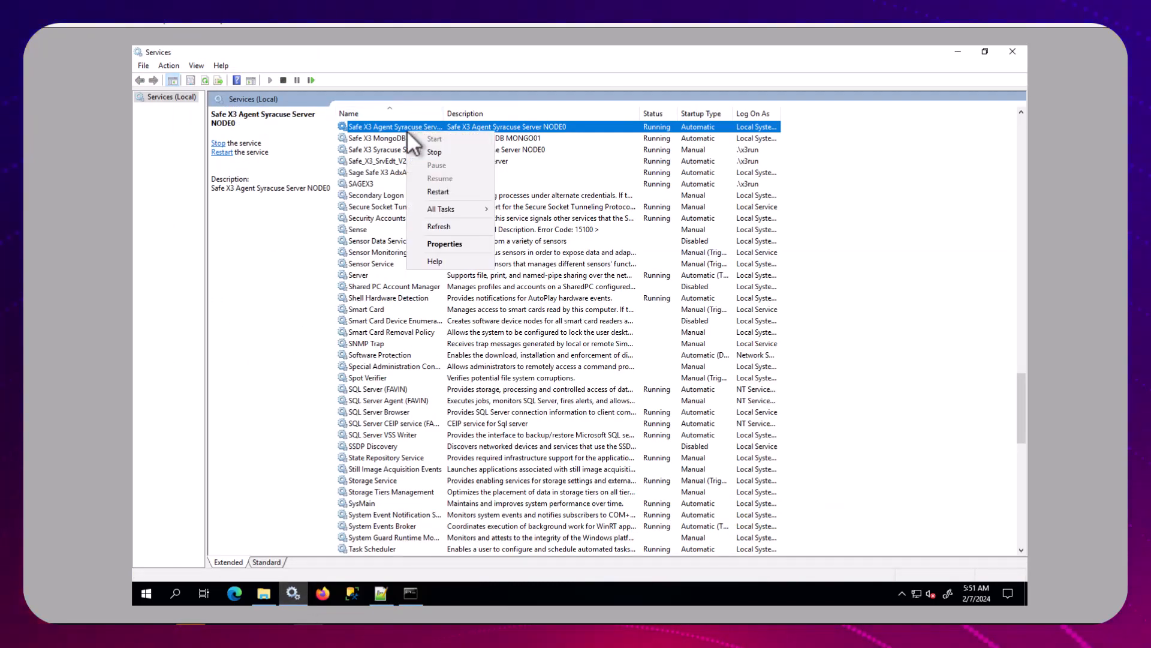
key("Escape")
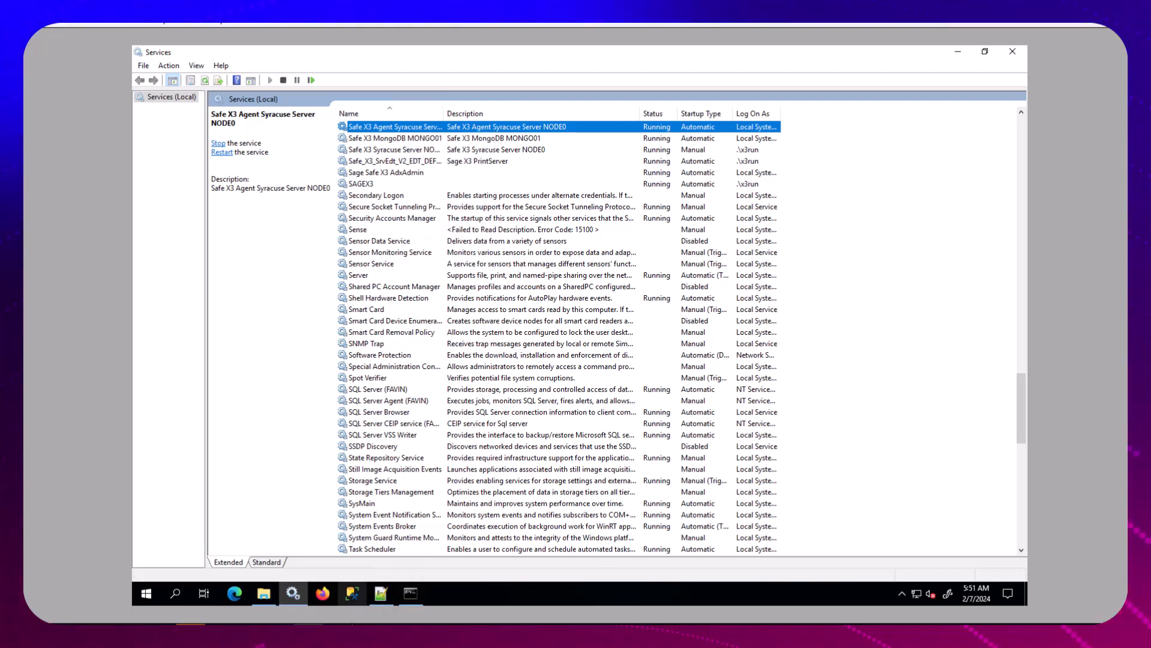
mouse_move(339, 636)
left_click(466, 583)
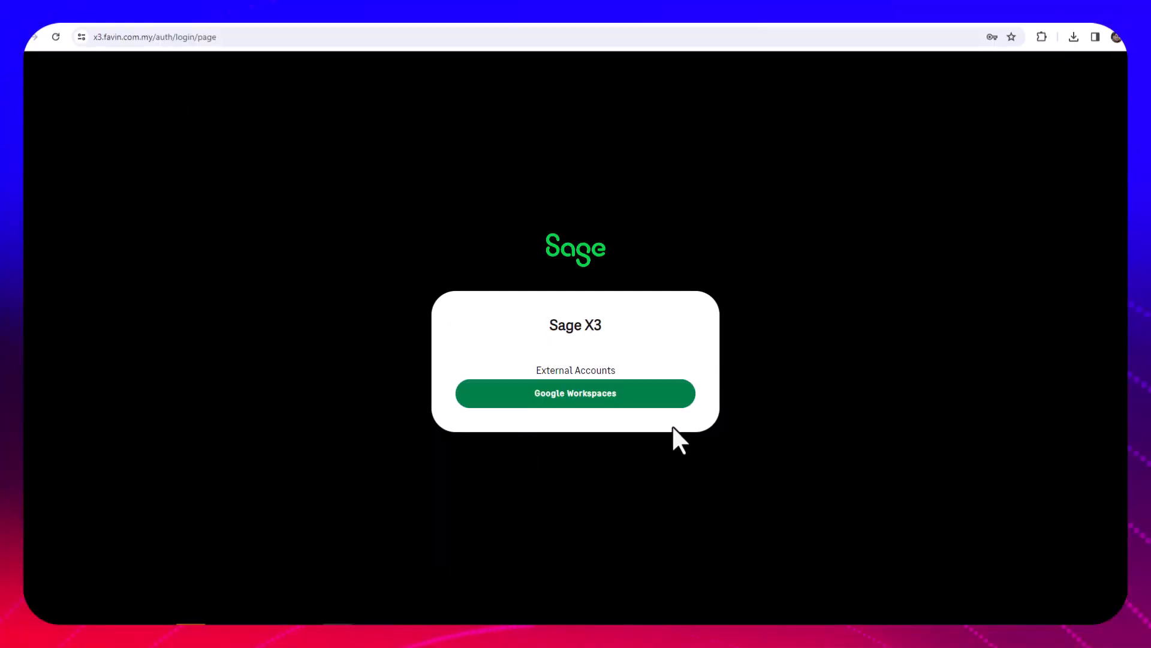